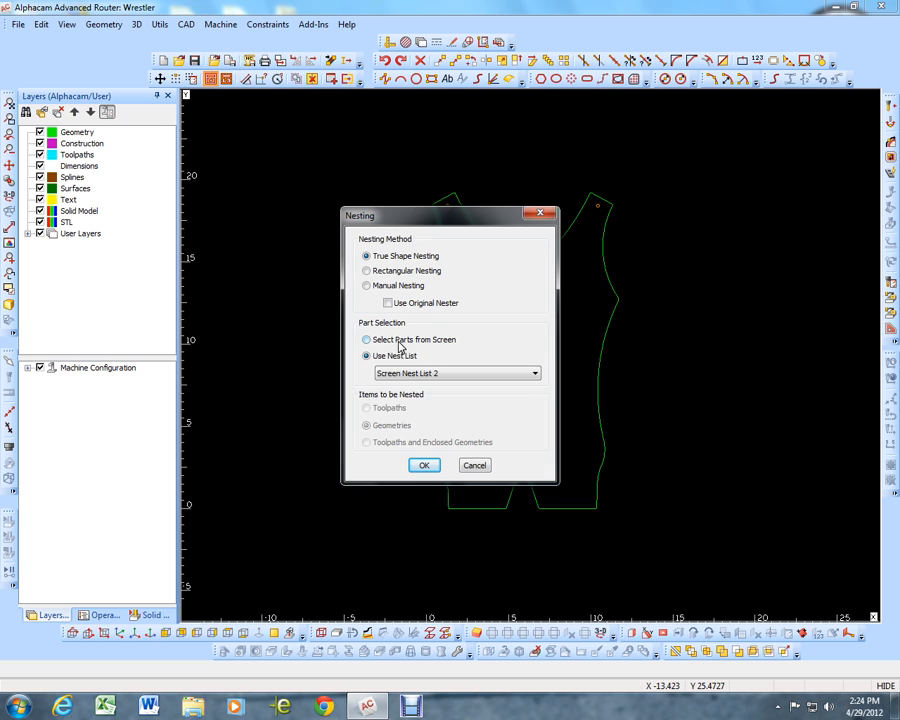
Accept nesting with parts selected from the screen, leave part selection, and draw a 96 by 48 sheet rectangle starting at 0,0
left_click(366, 340)
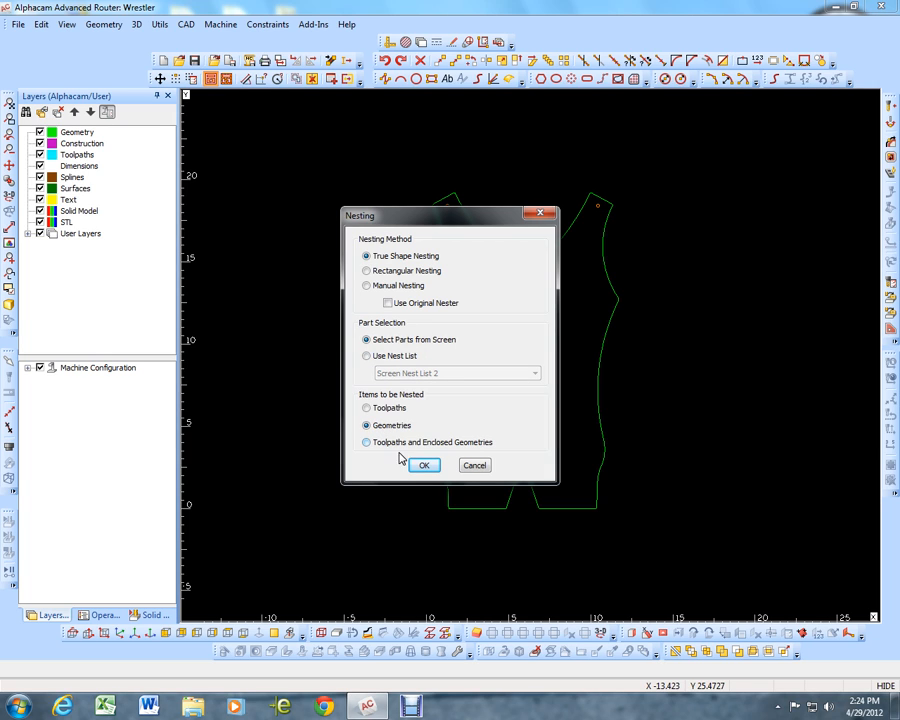
left_click(438, 468)
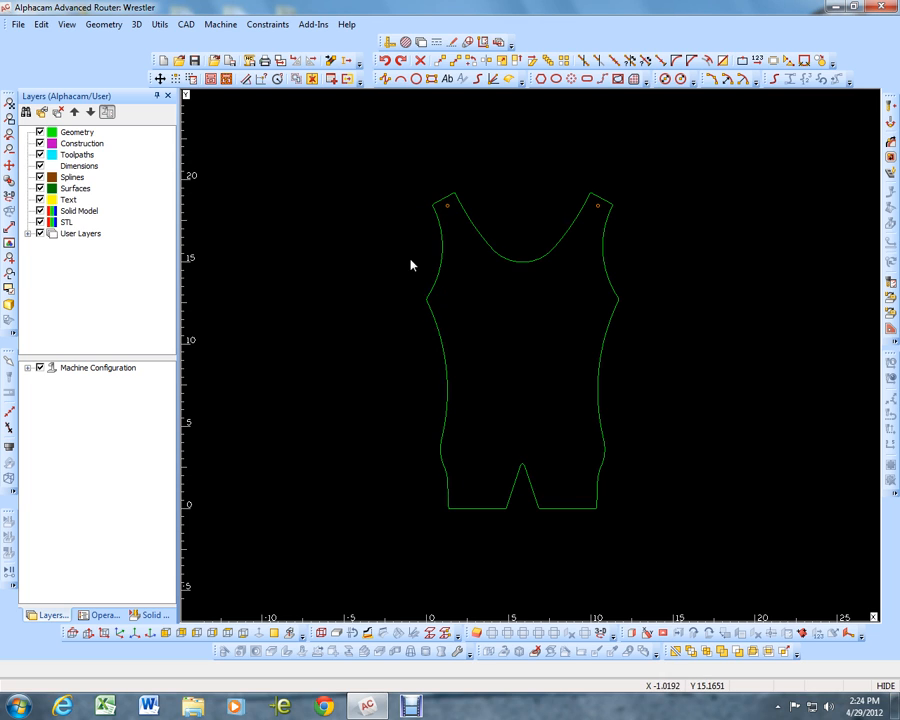
scroll(354, 217, "down", 2)
left_click(431, 78)
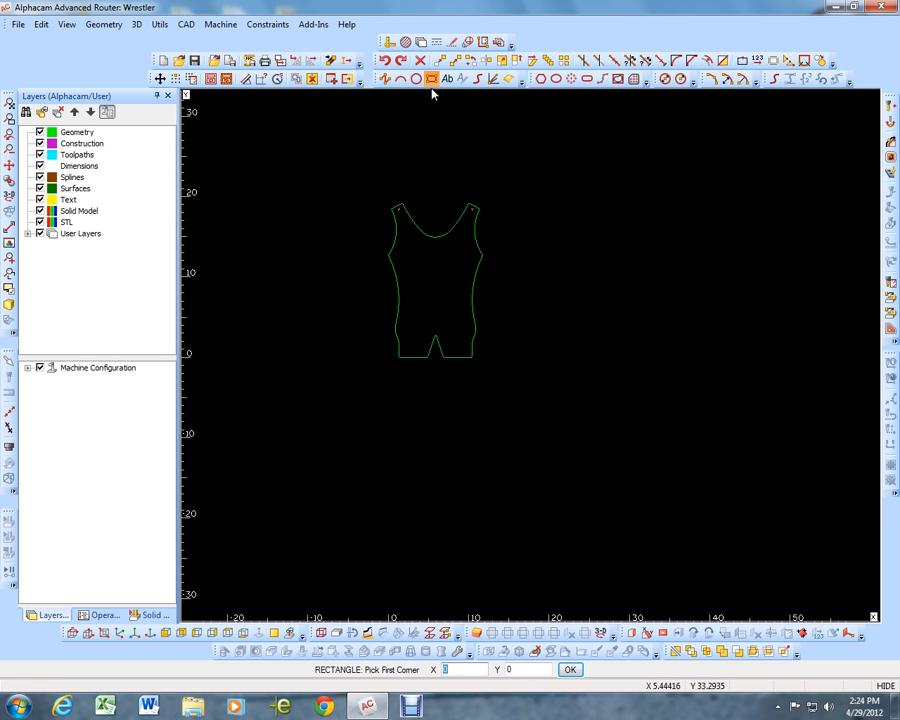
key("Return")
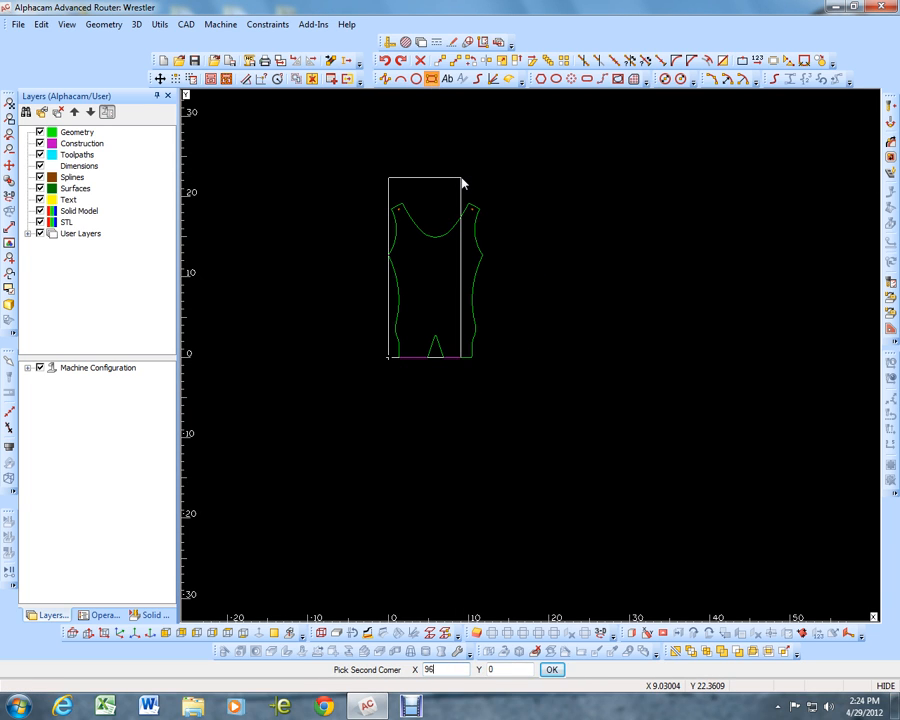
key("Return")
key("Escape")
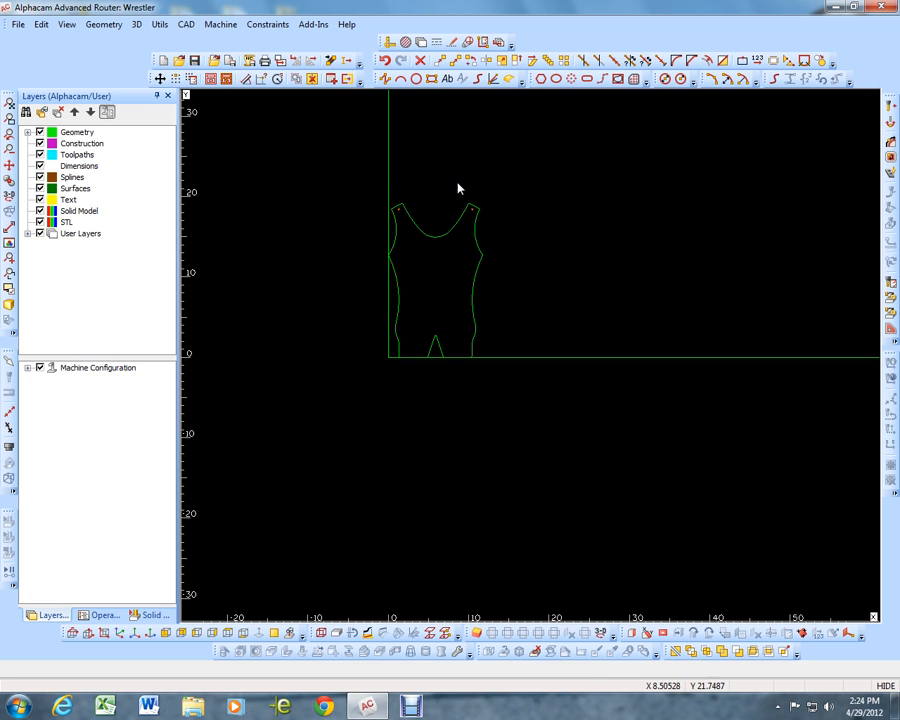
Move the wrestler singlet with its holes out of the sheet rectangle into the empty area to its left
left_click(440, 66)
left_click_drag(531, 177, 336, 389)
key("Escape")
left_click(436, 286)
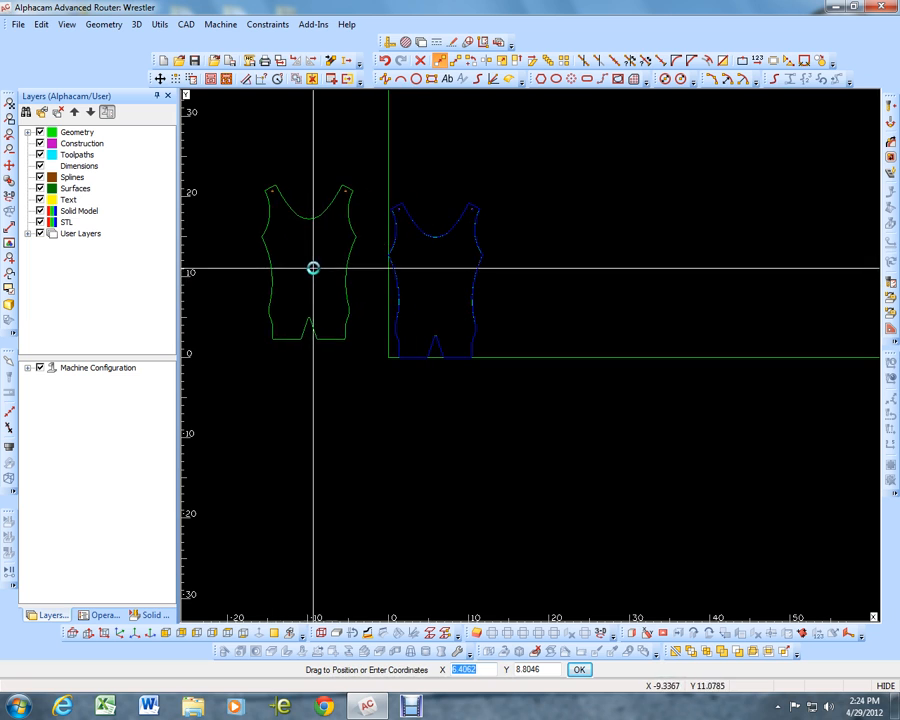
left_click(252, 221)
left_click(9, 104)
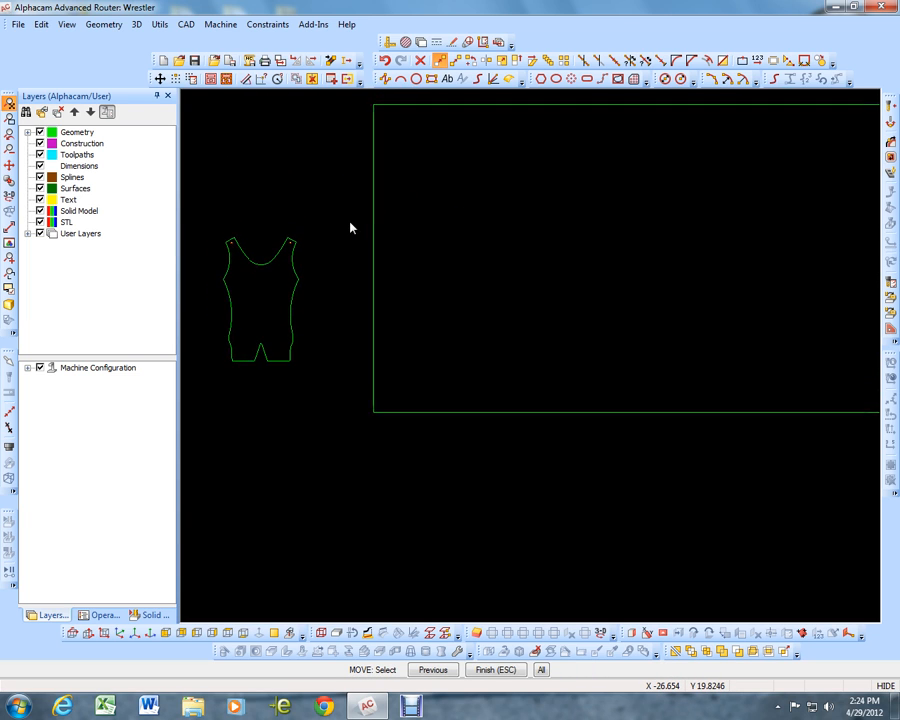
Start nesting parts with True Shape Nesting, selecting geometries from the screen, and pick the whole singlet with its holes as the part
left_click(211, 86)
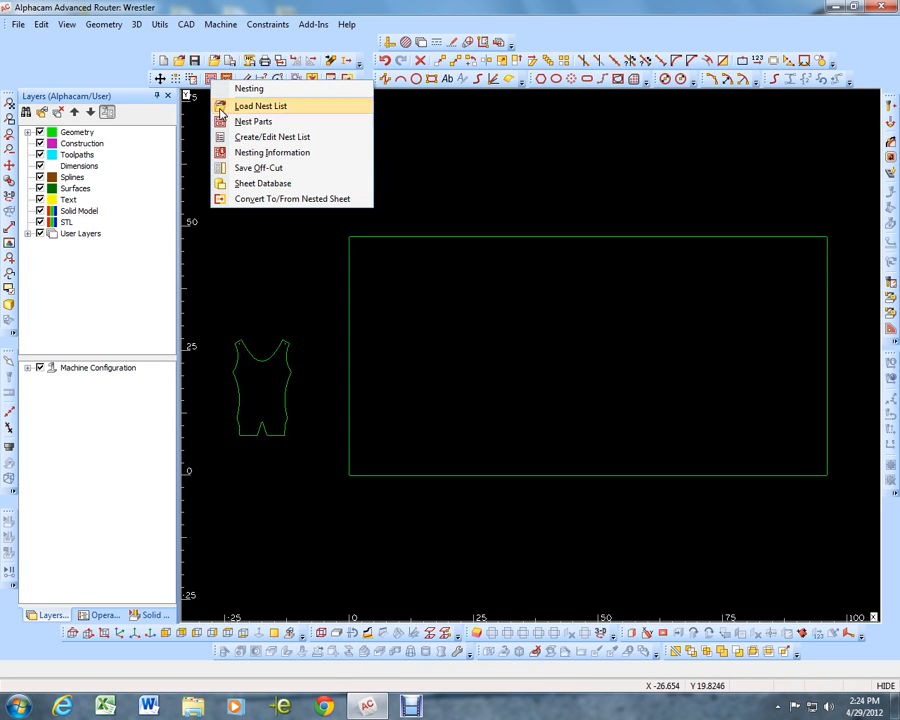
left_click(227, 123)
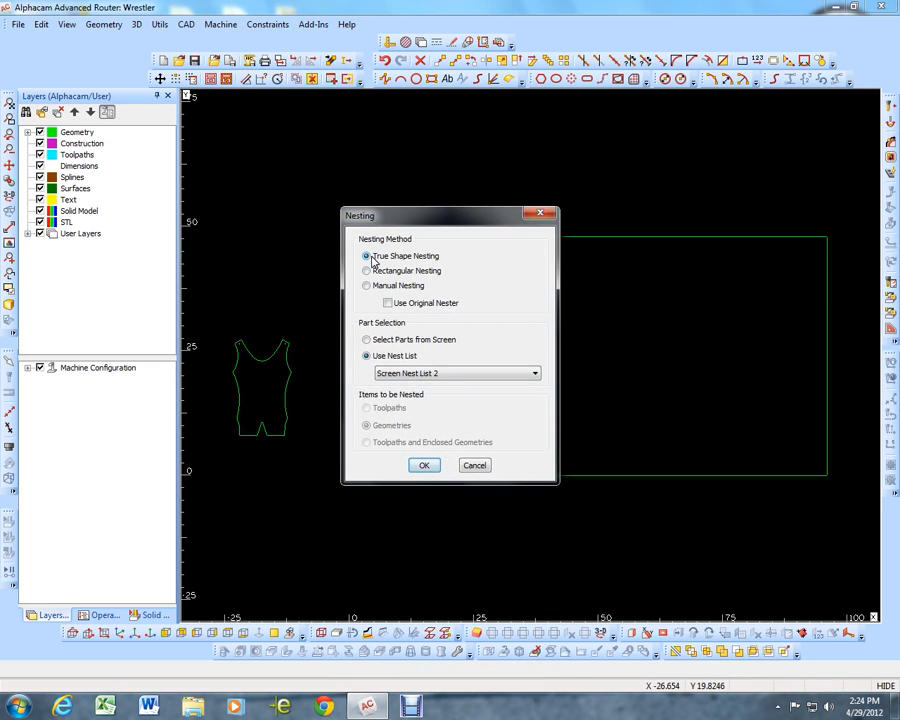
left_click(385, 342)
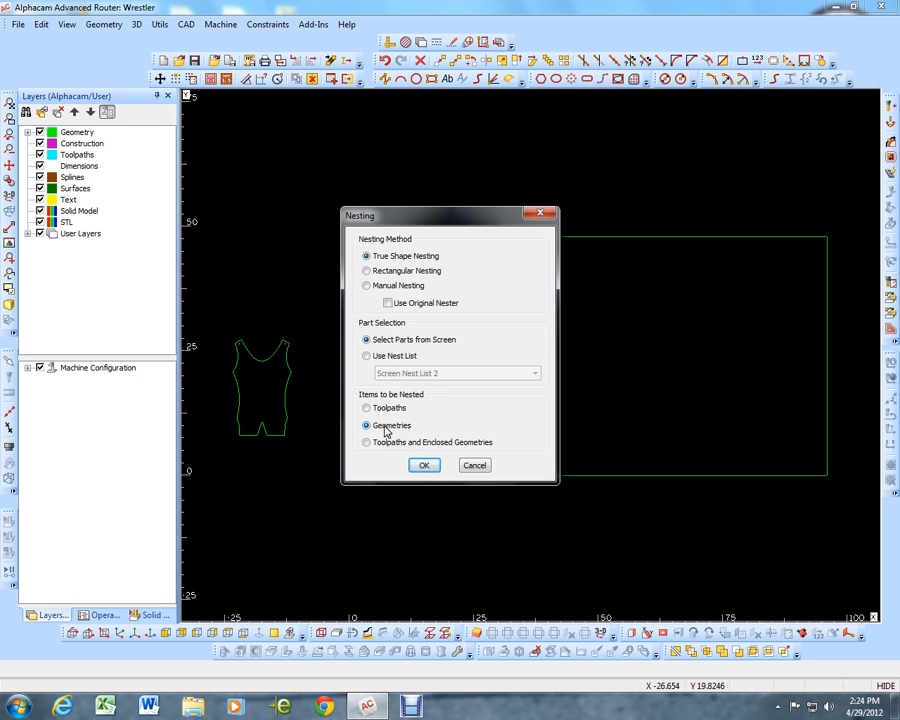
left_click(422, 466)
left_click(311, 314)
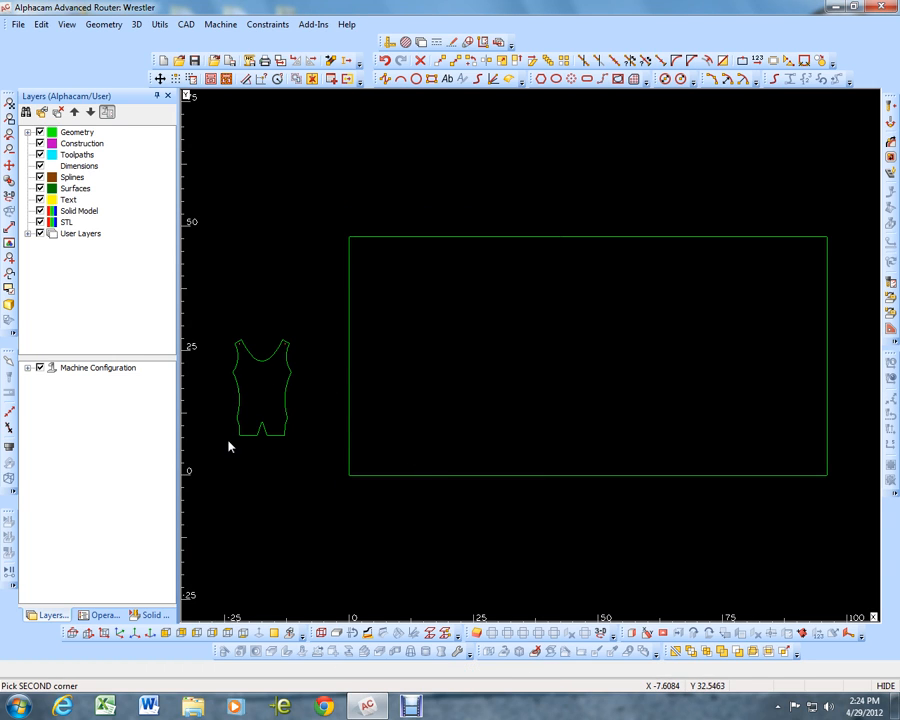
left_click(222, 461)
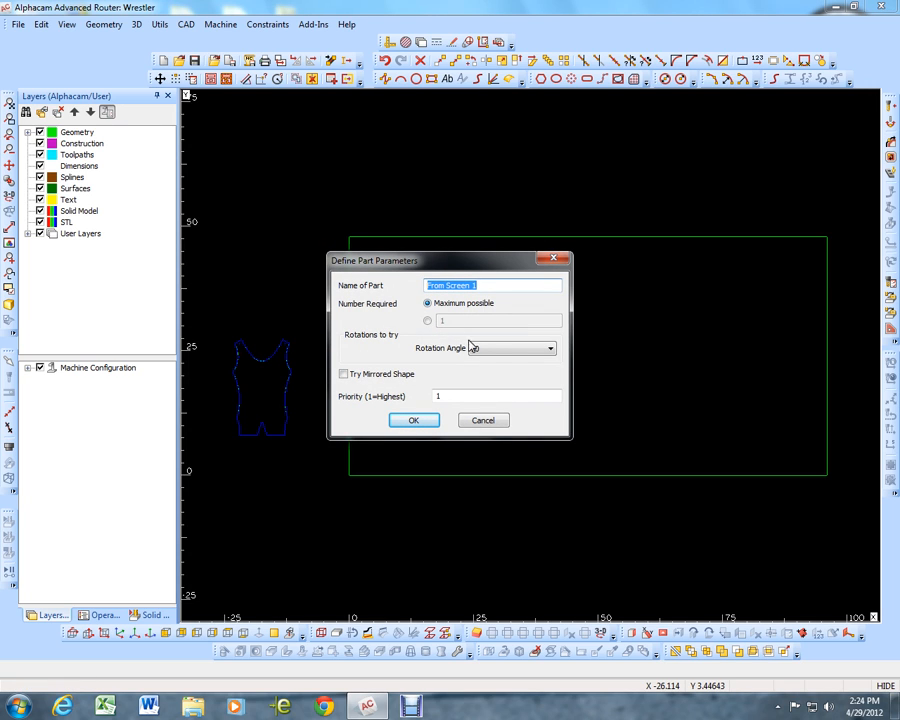
Define the singlet part with the maximum possible quantity, rotation angle 90 and priority 1, and finish adding shapes
left_click(547, 350)
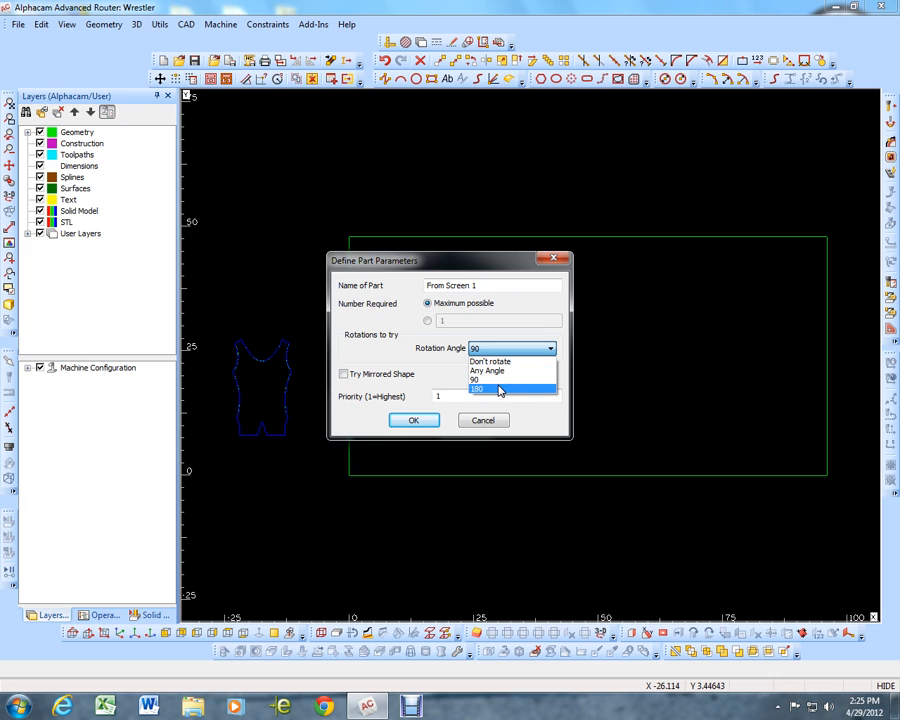
left_click(487, 381)
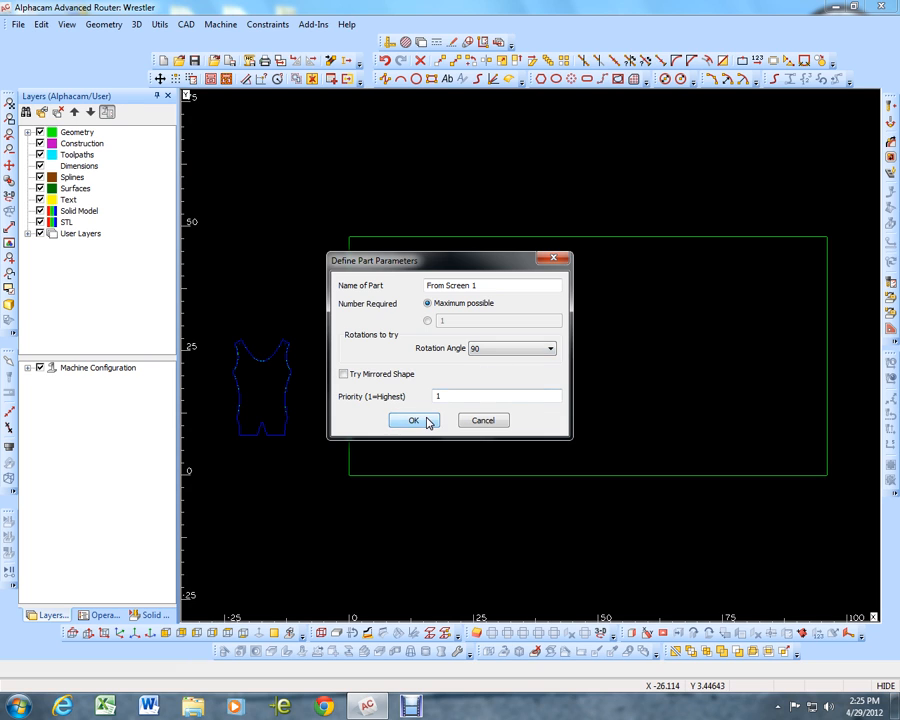
left_click(422, 419)
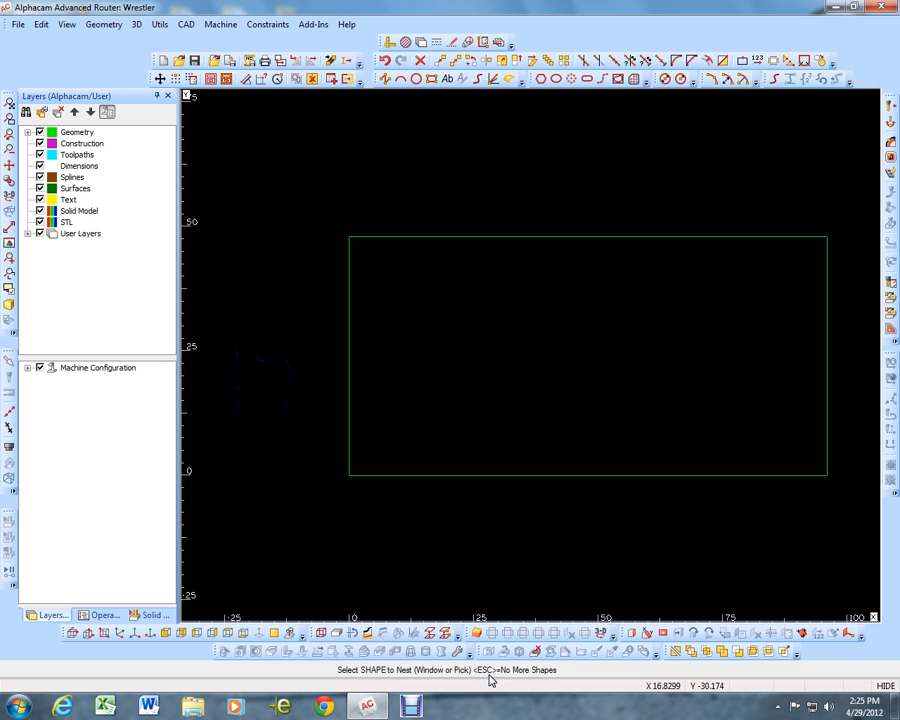
key("Escape")
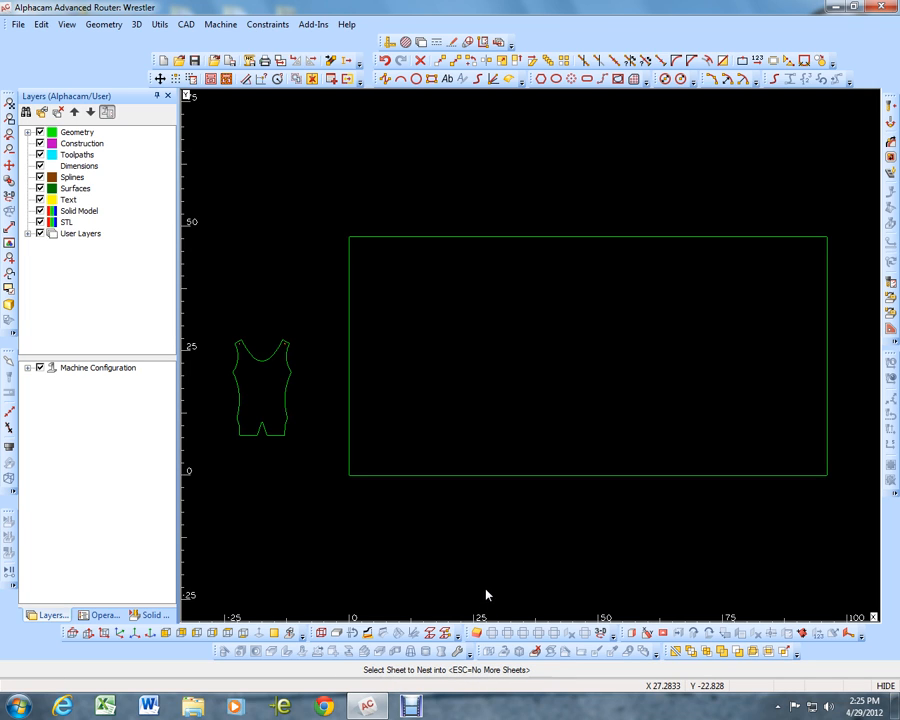
Choose the large rectangle as the nesting sheet with quantity 1 and material MDF, and finish adding sheets
left_click(446, 476)
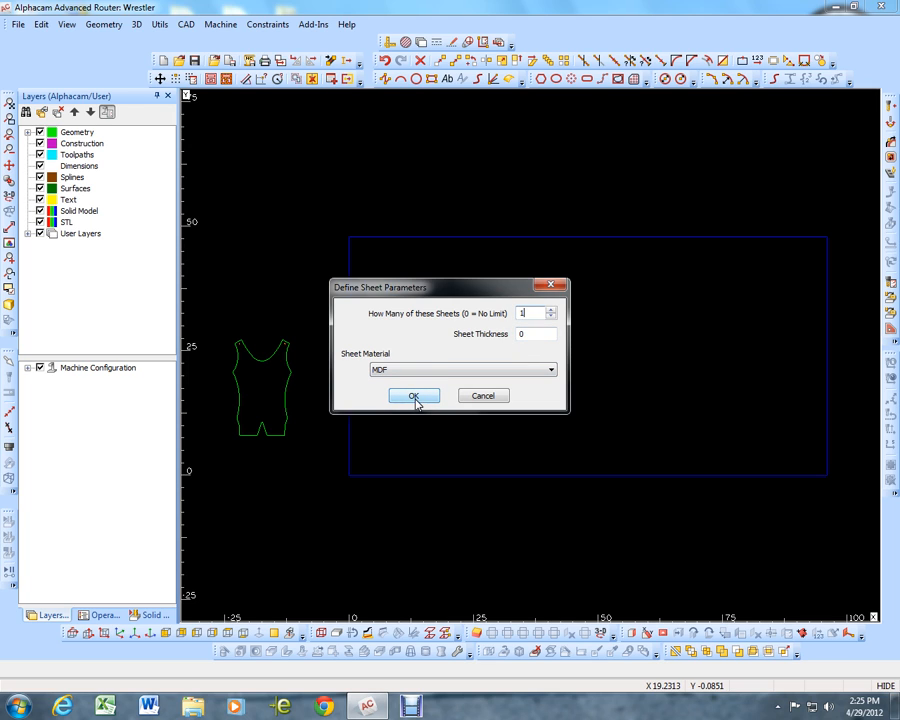
left_click(414, 397)
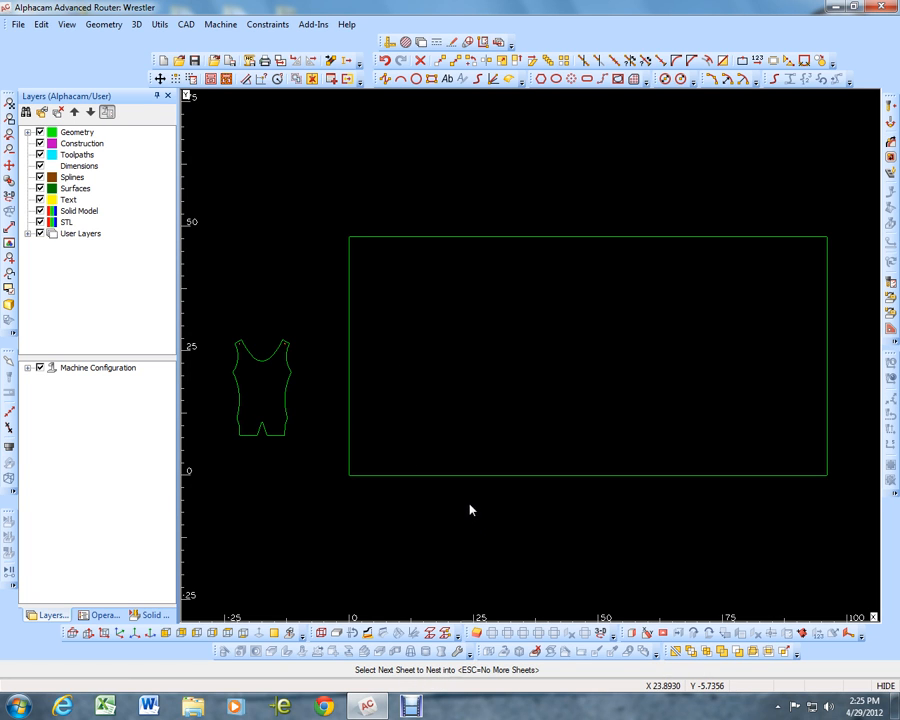
key("Escape")
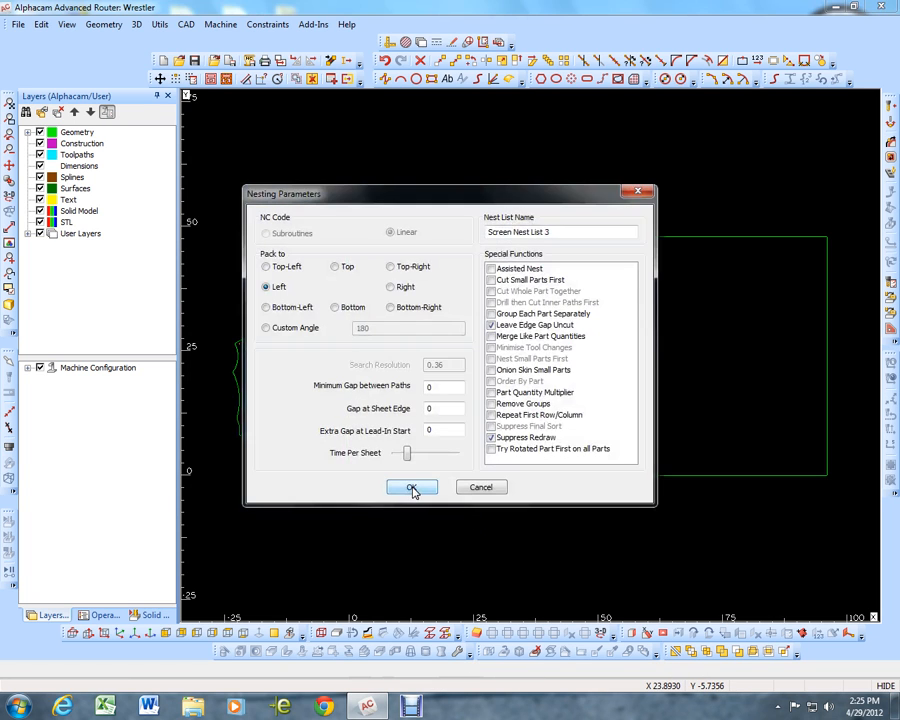
Run the nest packed to Bottom-Left with a 0.25 path gap and 0.125 sheet edge gap, with Suppress Redraw and Leave Edge Gap Uncut off
left_click(492, 436)
left_click(491, 325)
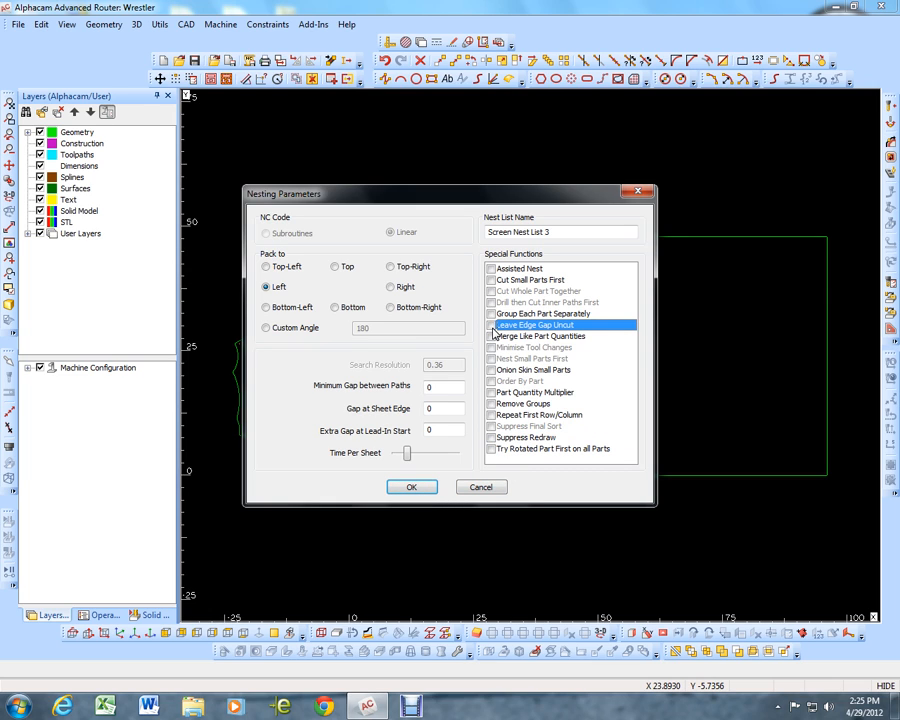
left_click(491, 326)
left_click(432, 409)
type("125")
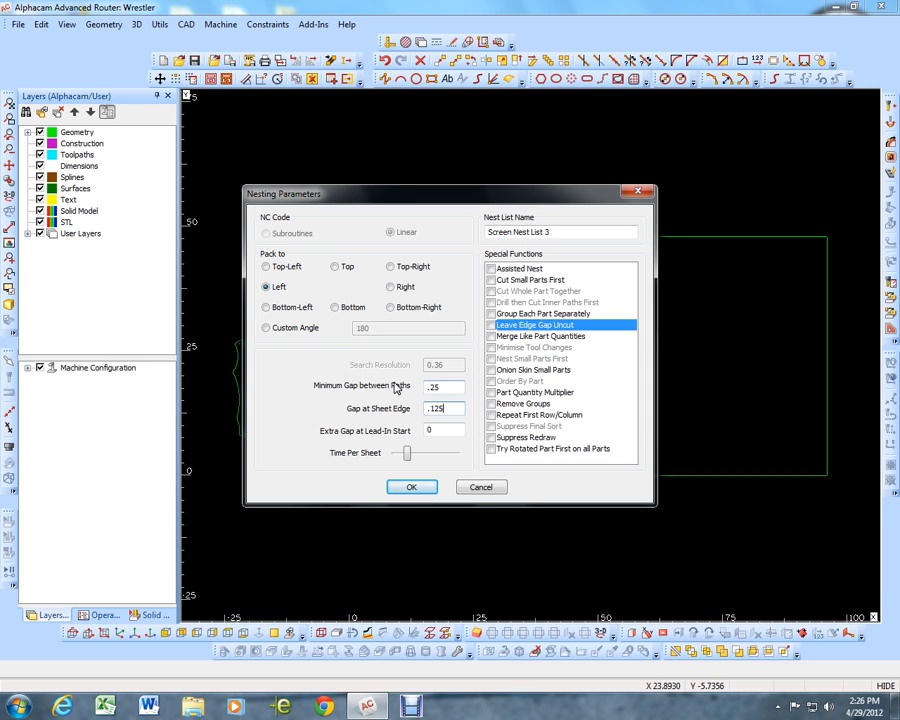
left_click(267, 309)
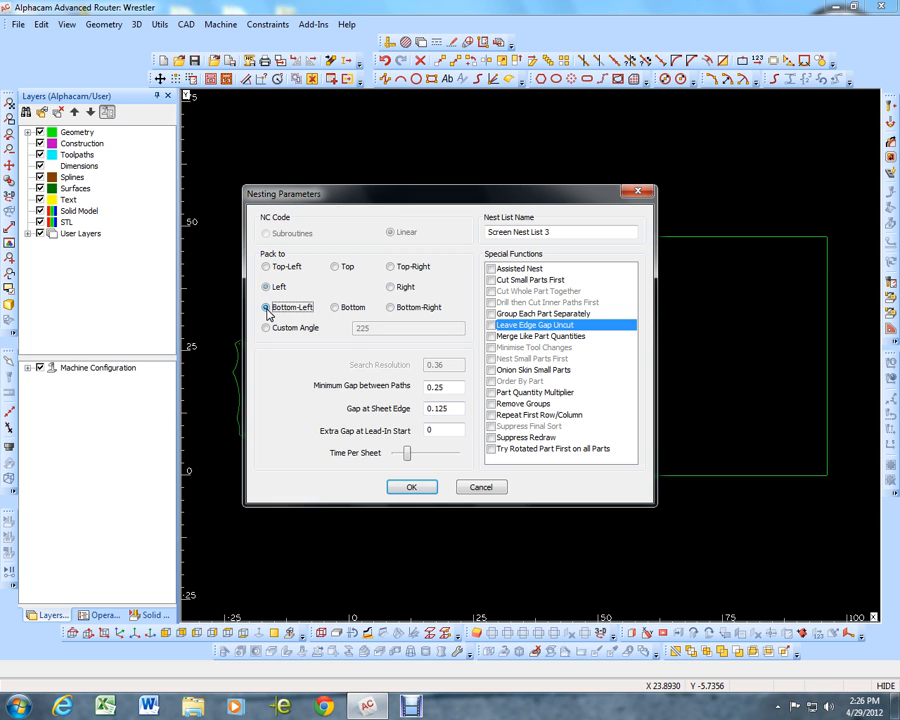
left_click(414, 489)
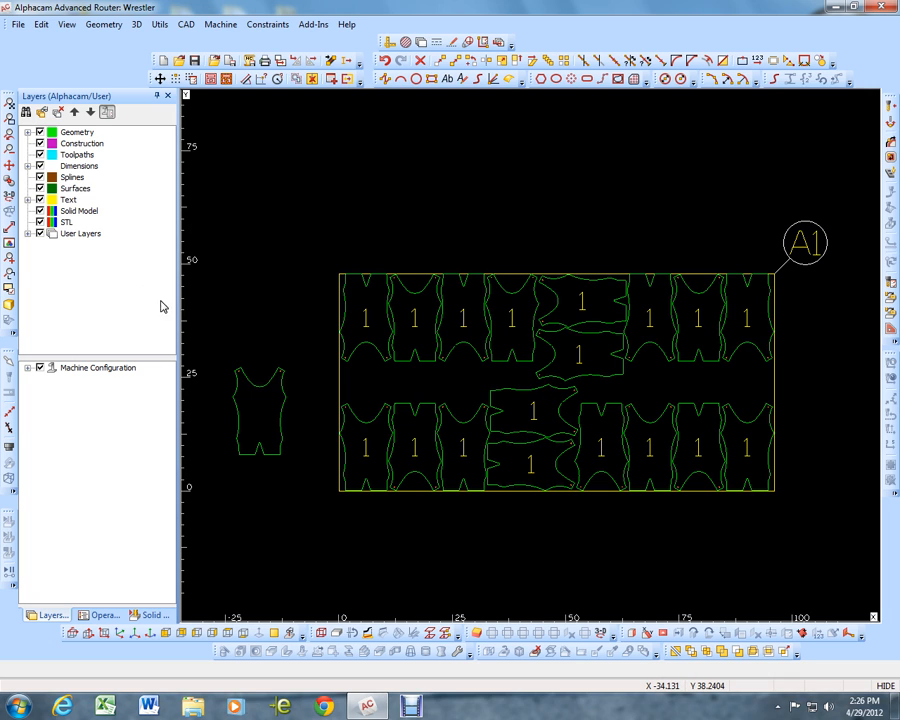
Hide the HOLES and BODY user layers so only the sheet outline and nesting labels remain displayed
left_click(27, 233)
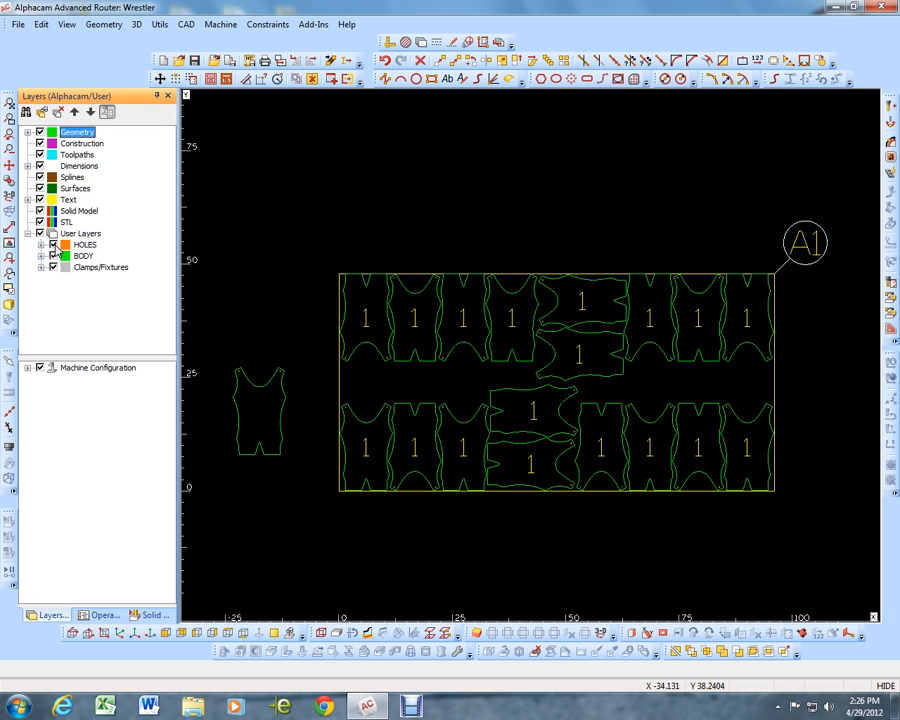
left_click(53, 244)
left_click(53, 256)
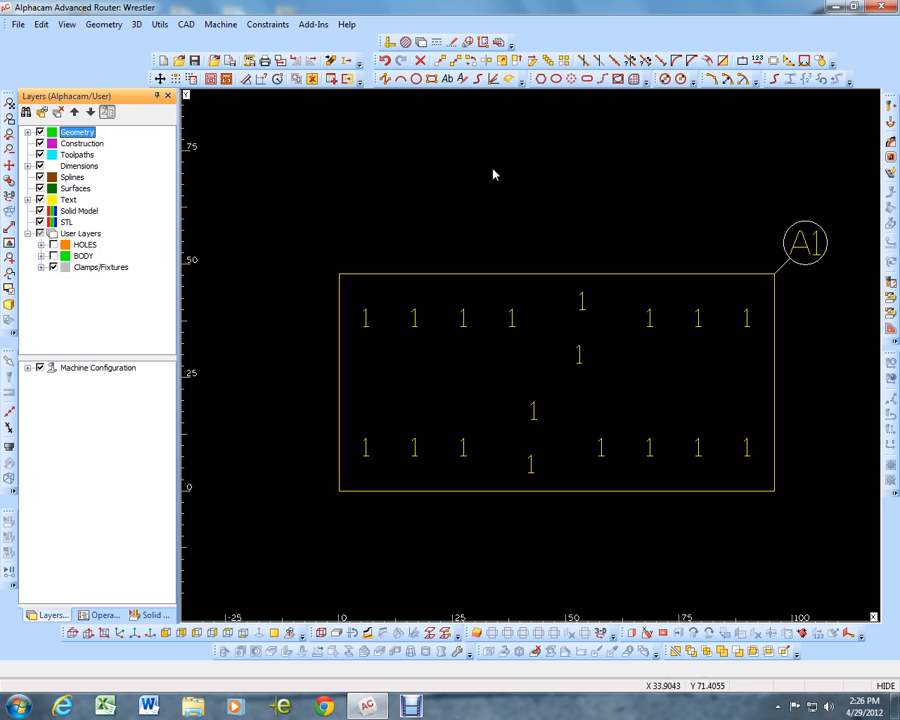
Delete the nested sheet outline, all its labels and the original singlet beside the sheet, turning the user layers back on during selection
left_click(420, 62)
left_click(281, 127)
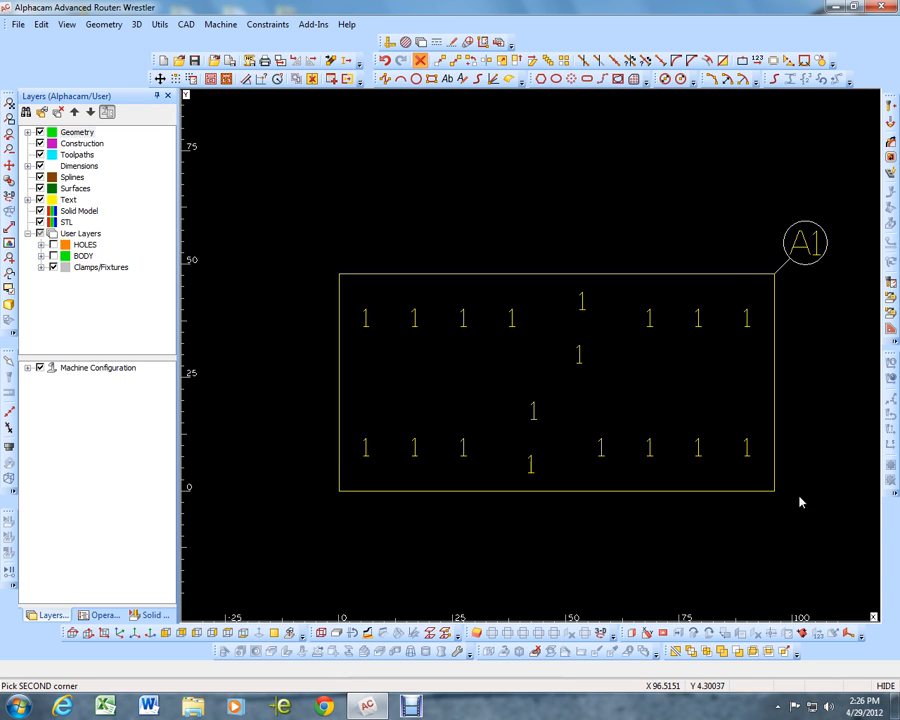
left_click(844, 543)
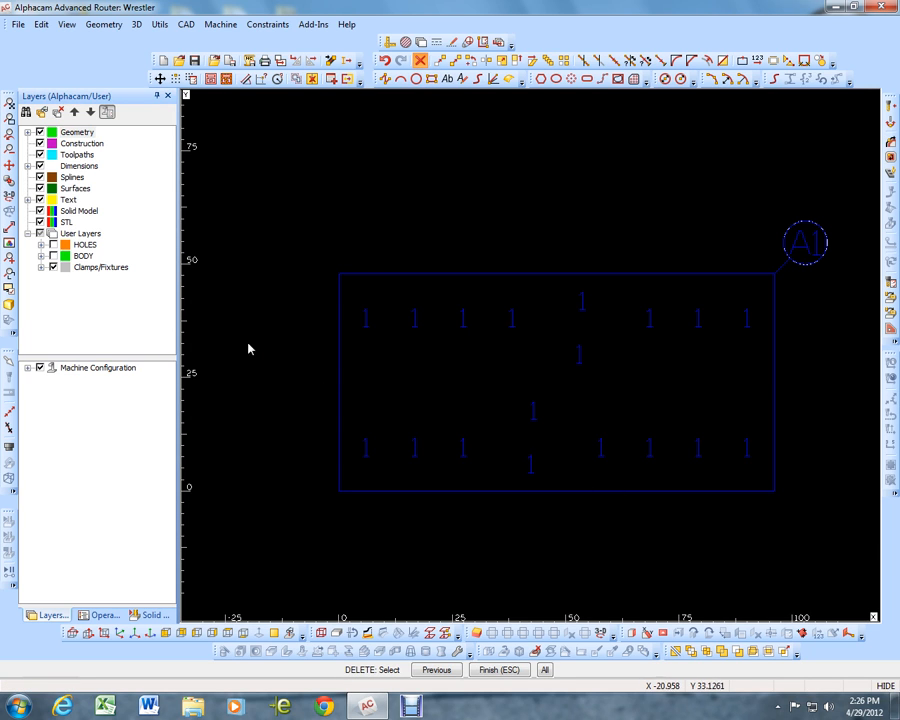
left_click(40, 233)
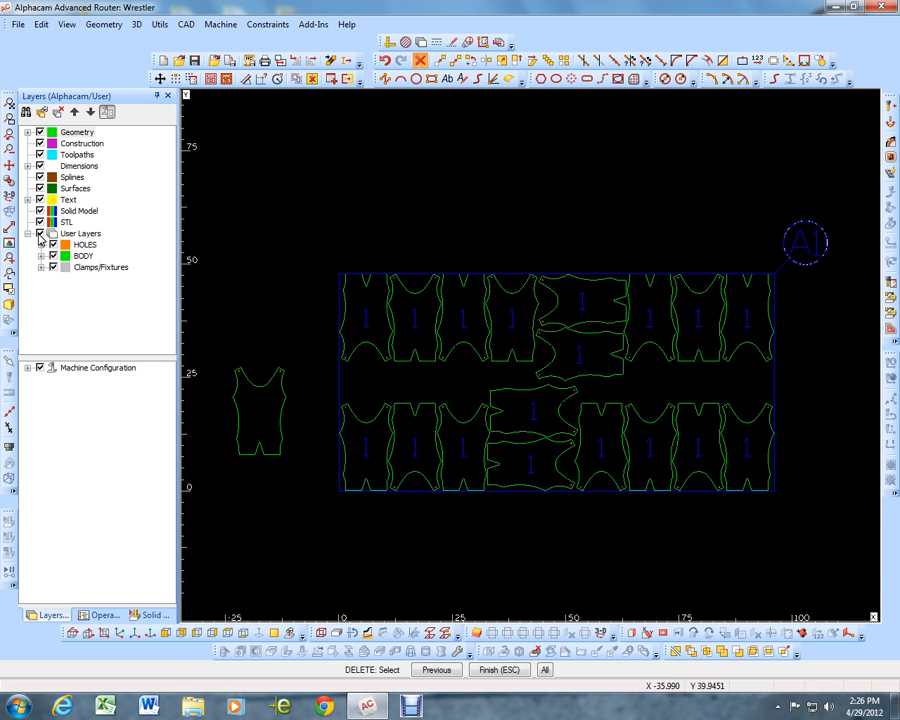
left_click(209, 335)
left_click(307, 473)
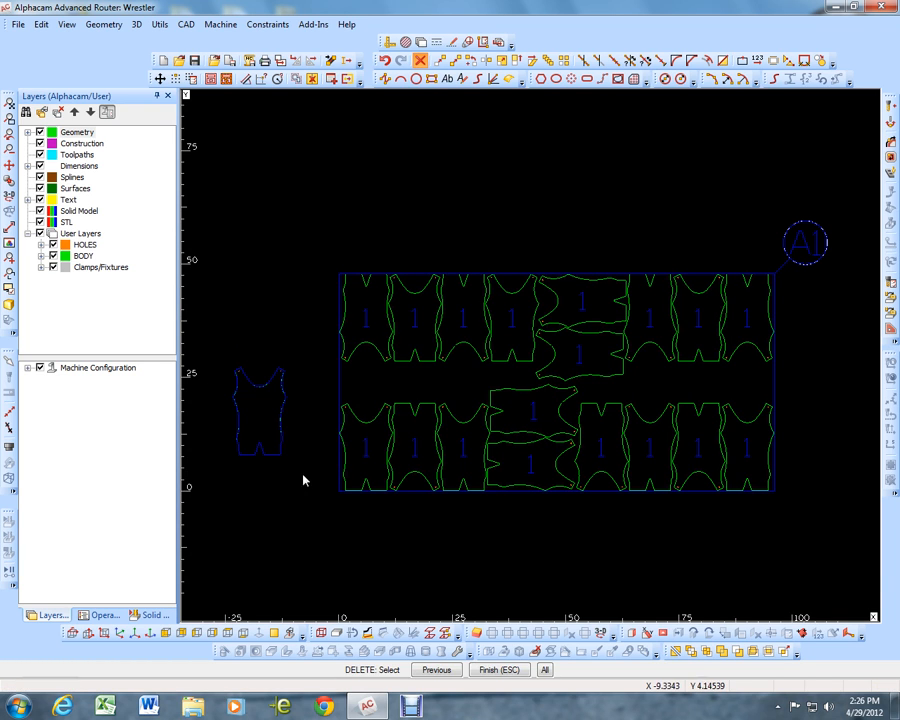
key("Escape")
left_click(432, 384)
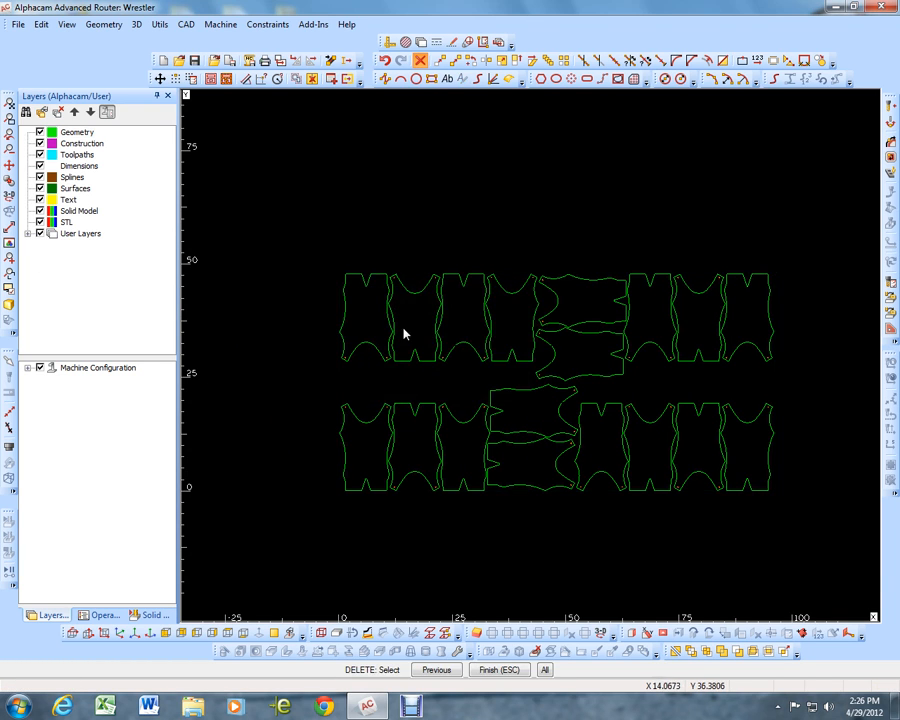
Draw a rectangle from 0,0 to 96,48 around the nested singlets
left_click(431, 79)
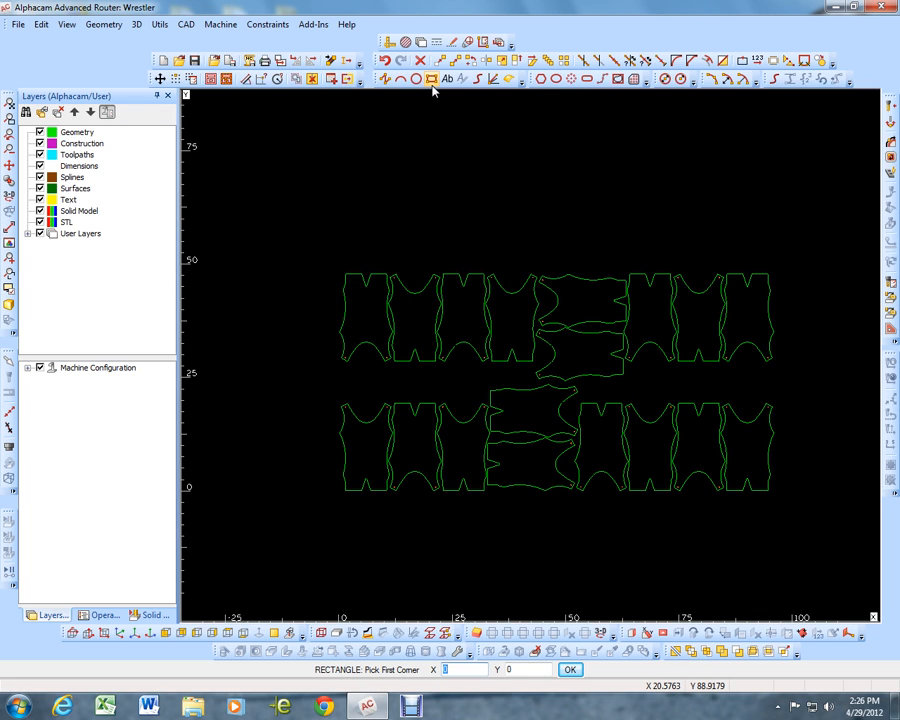
key("Return")
type("96")
key("Tab")
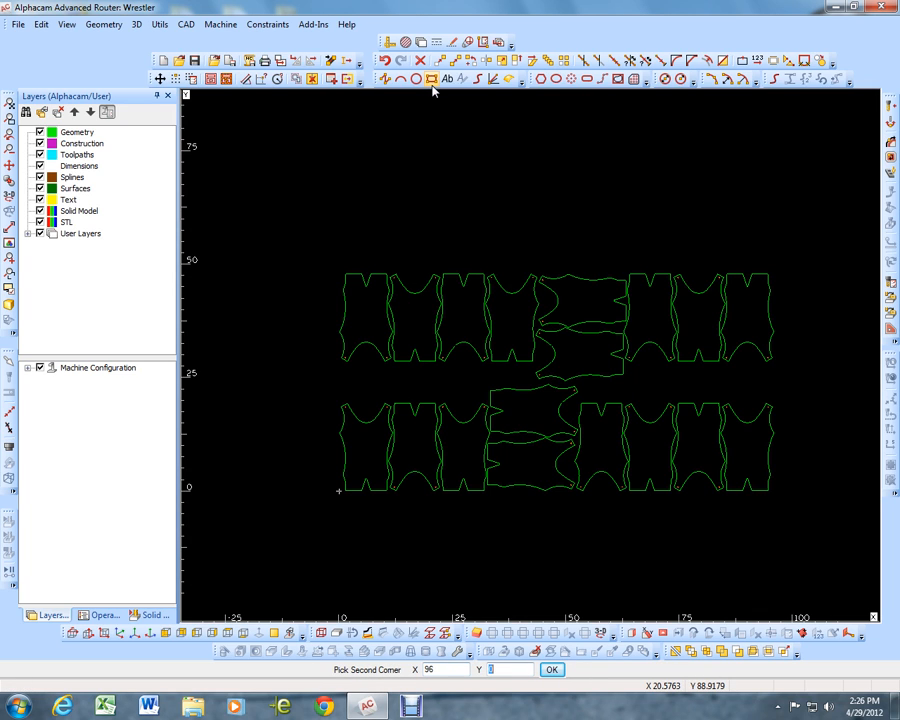
type("48")
key("Return")
key("Escape")
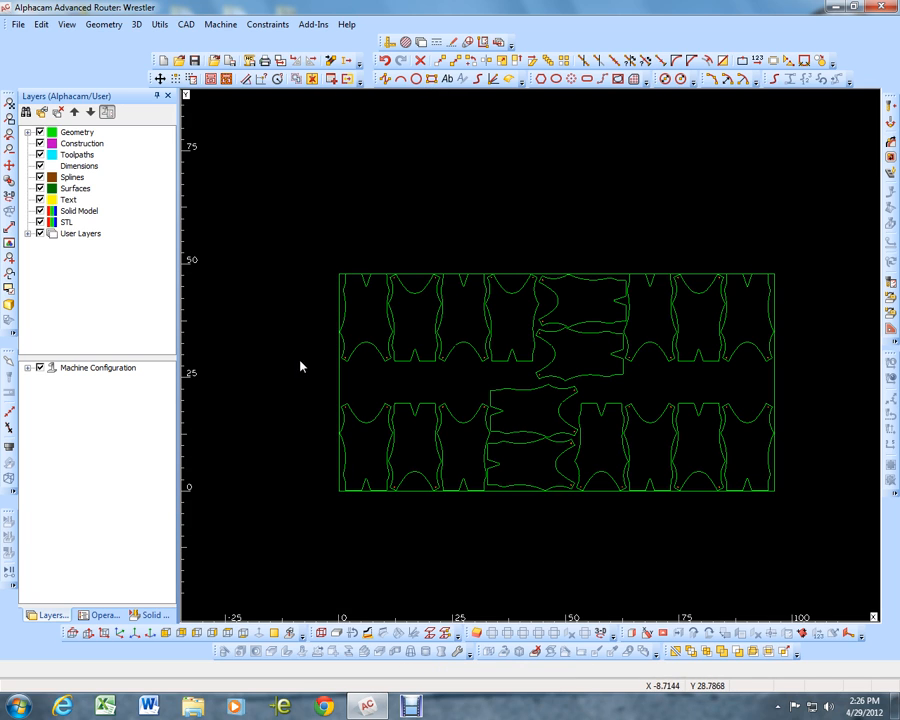
Expand the user layers and hide the BODY layer, keeping the HOLES layer displayed
scroll(280, 355, "down", 1)
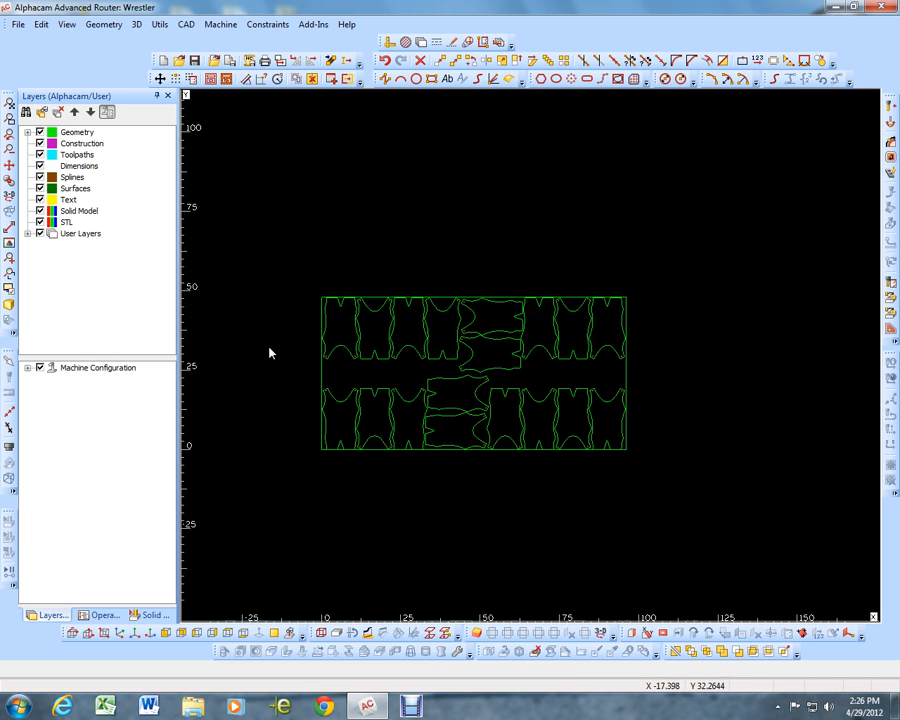
left_click(28, 233)
left_click(53, 256)
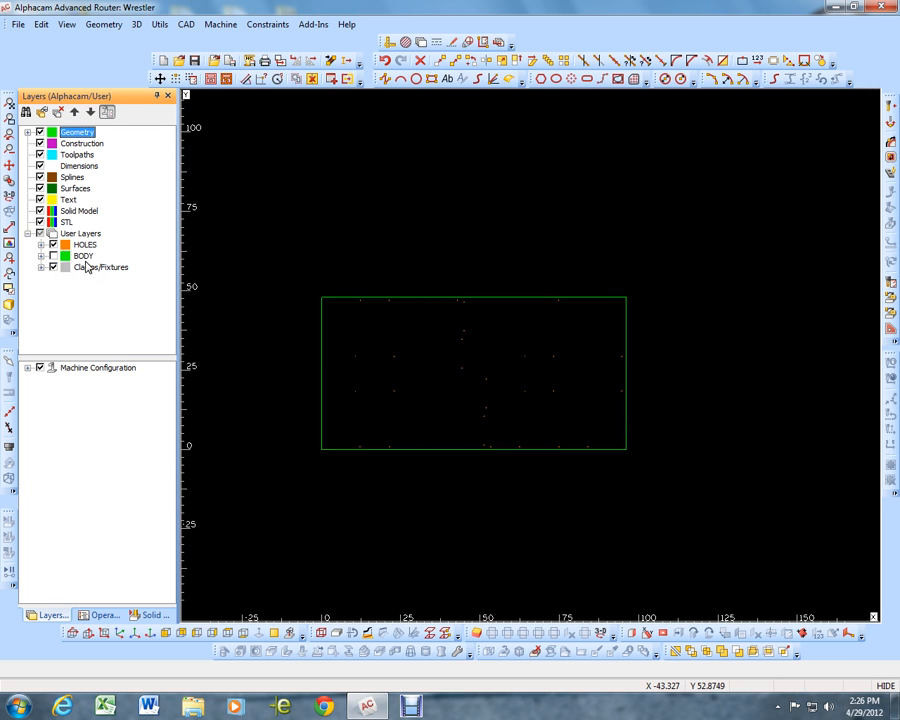
Select the Spiral up - 1-8 in dia tool from RegalPlastics Tools as the current cutting tool
left_click(893, 115)
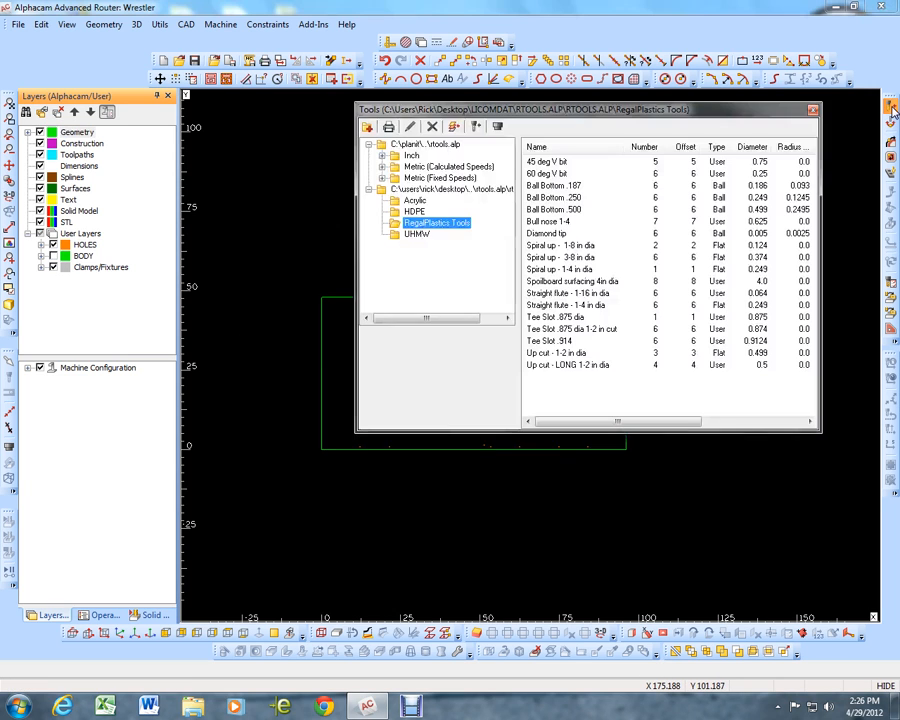
double_click(566, 270)
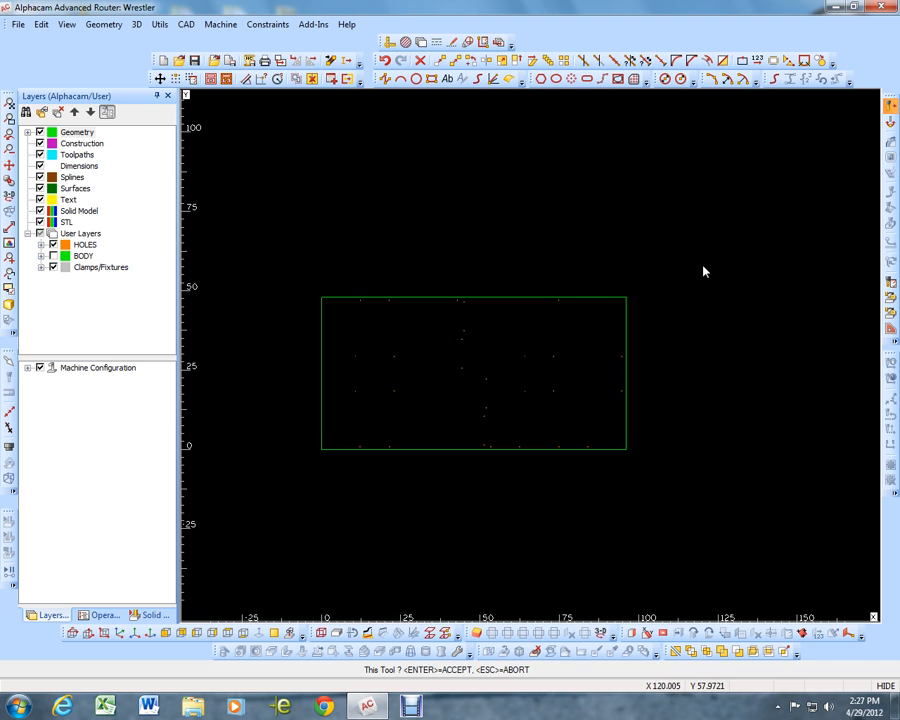
key("Return")
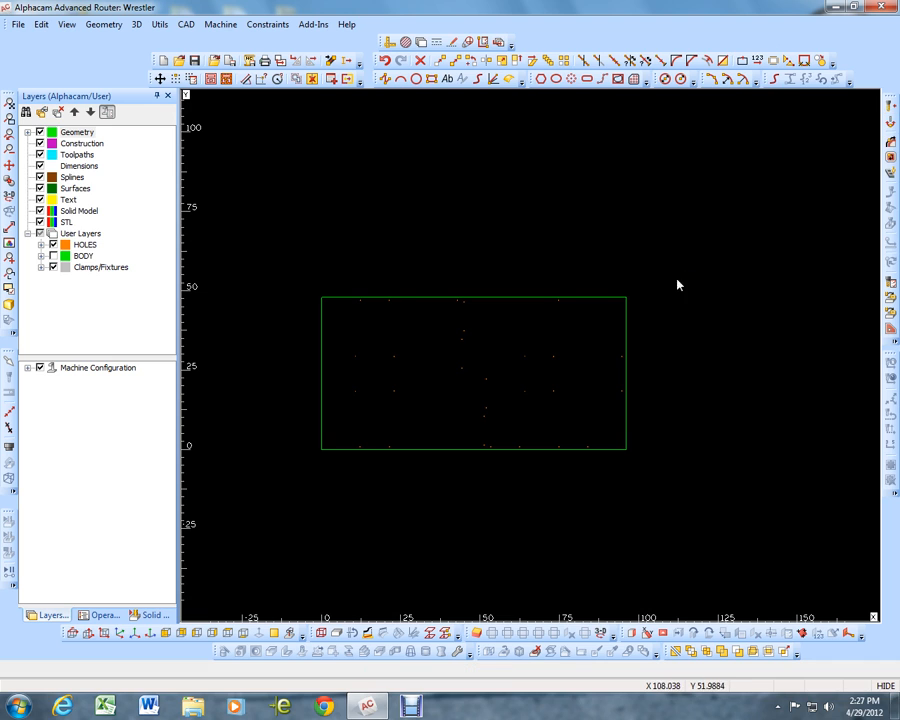
Set the tool direction of the holes and sheet outline to clockwise with the tool on the inside
left_click(888, 122)
left_click(754, 268)
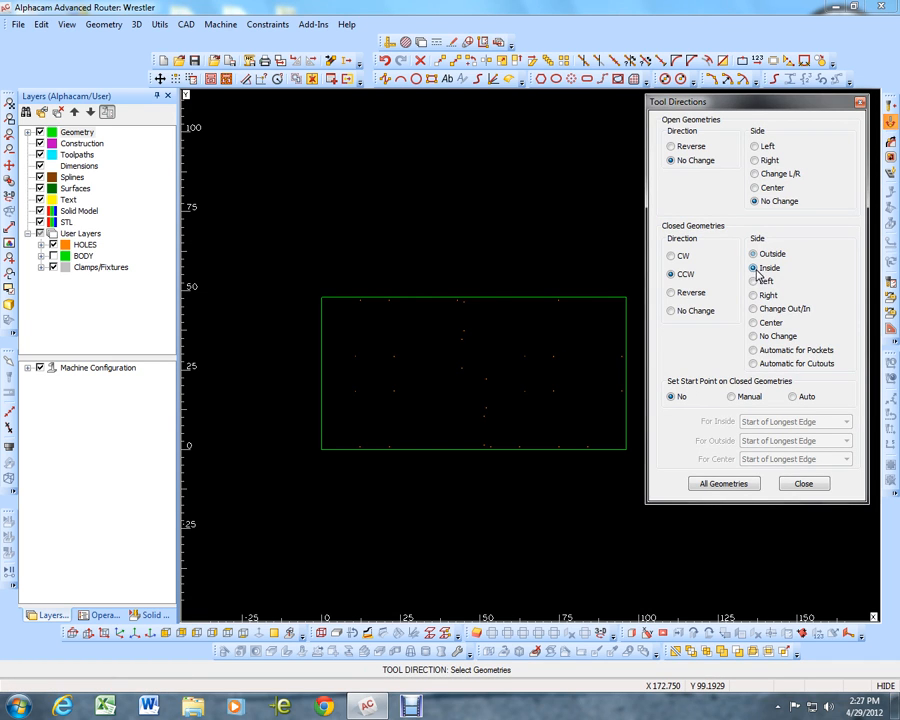
left_click(671, 256)
left_click(305, 279)
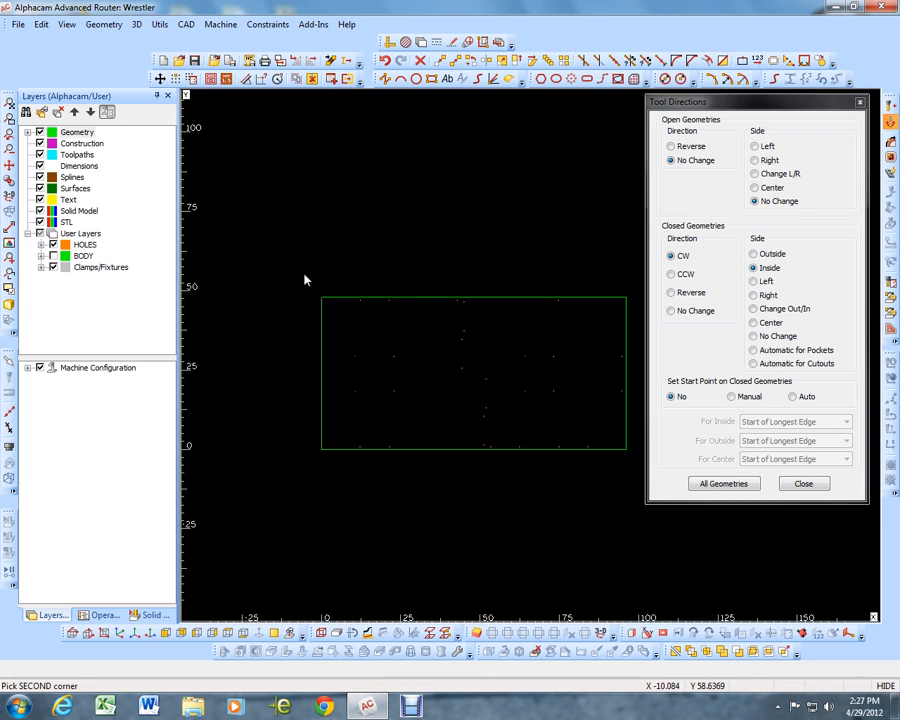
left_click(641, 482)
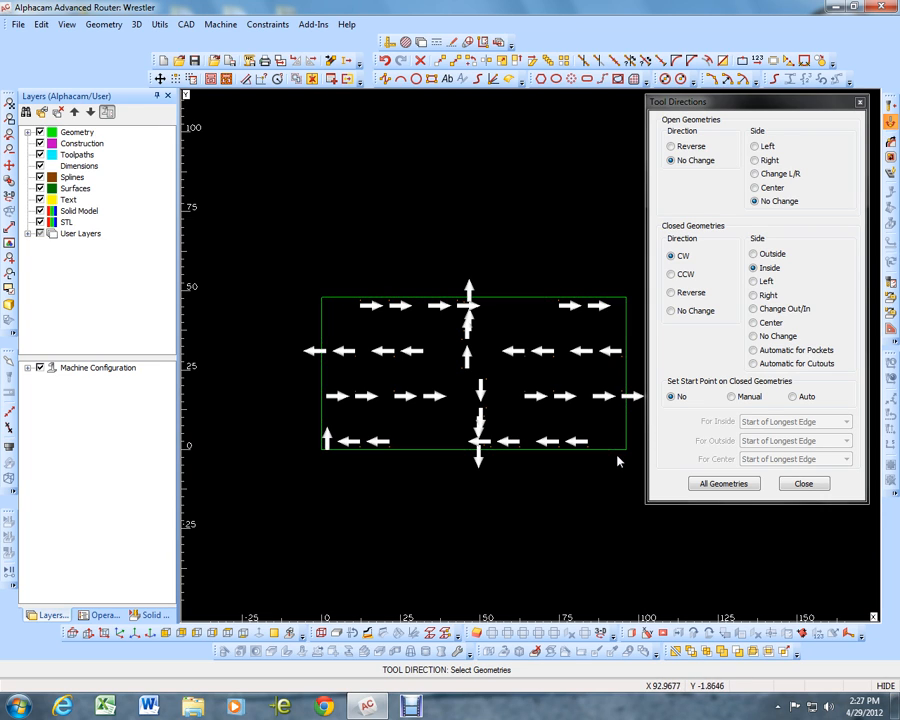
left_click(803, 484)
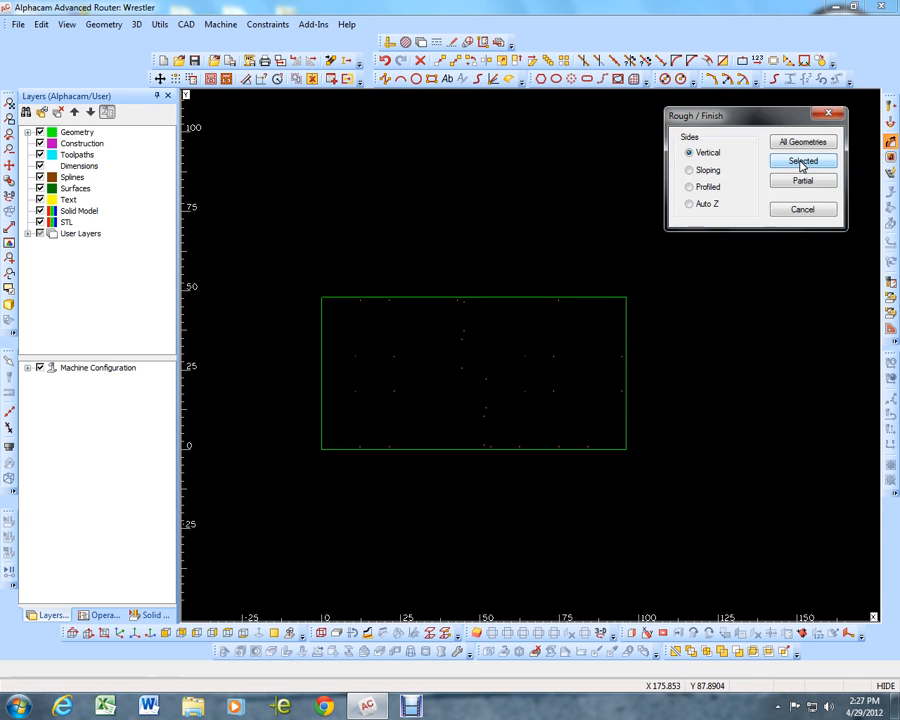
Set up a vertical-sided Rough / Finish operation for selected geometries with tool center compensation and 2 depth cuts
left_click(803, 161)
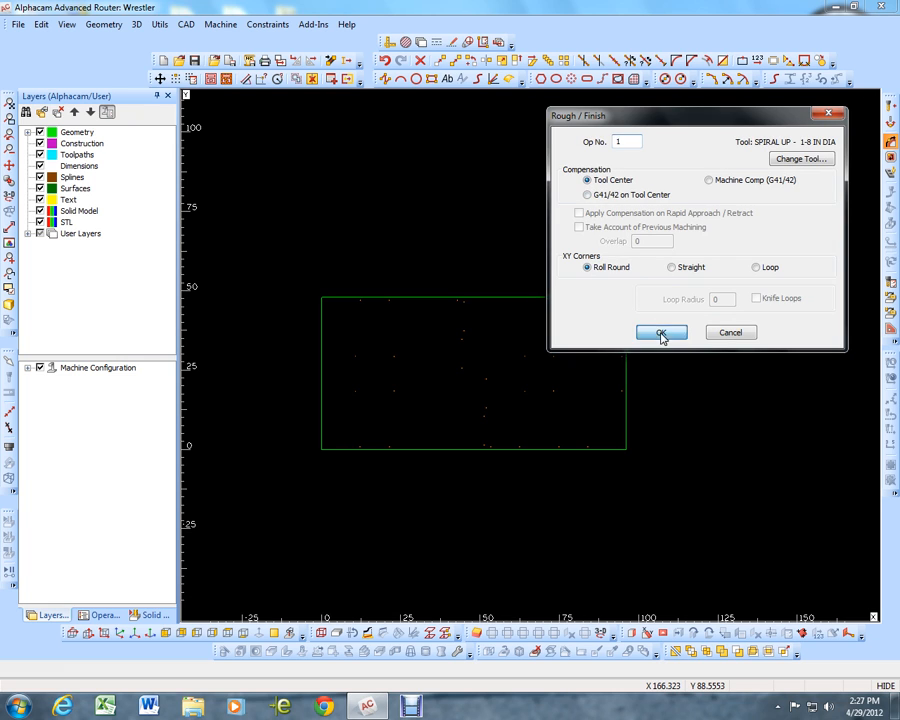
left_click(660, 332)
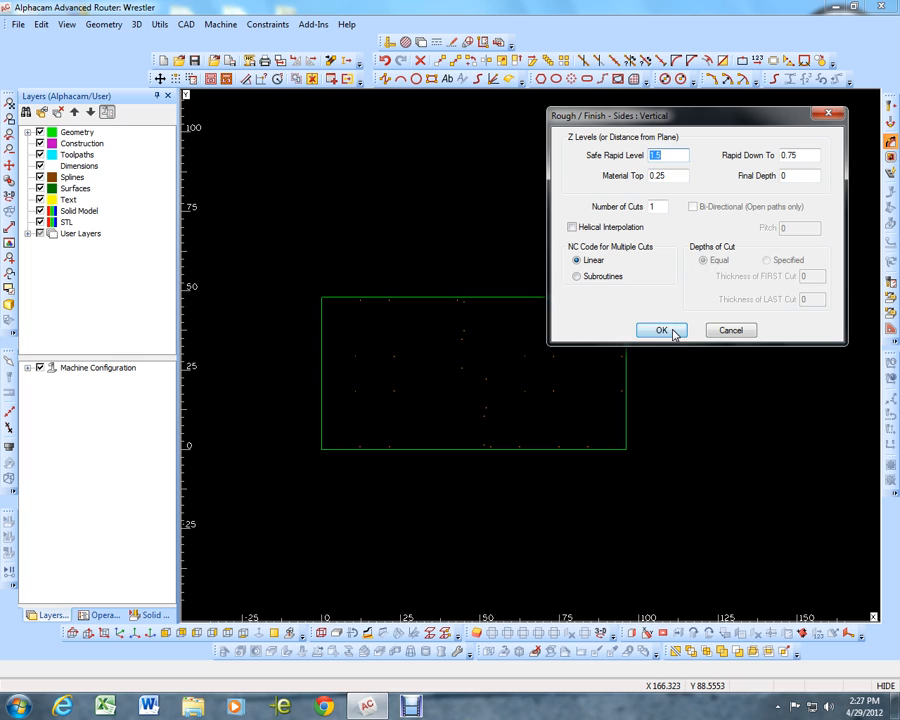
left_click(655, 206)
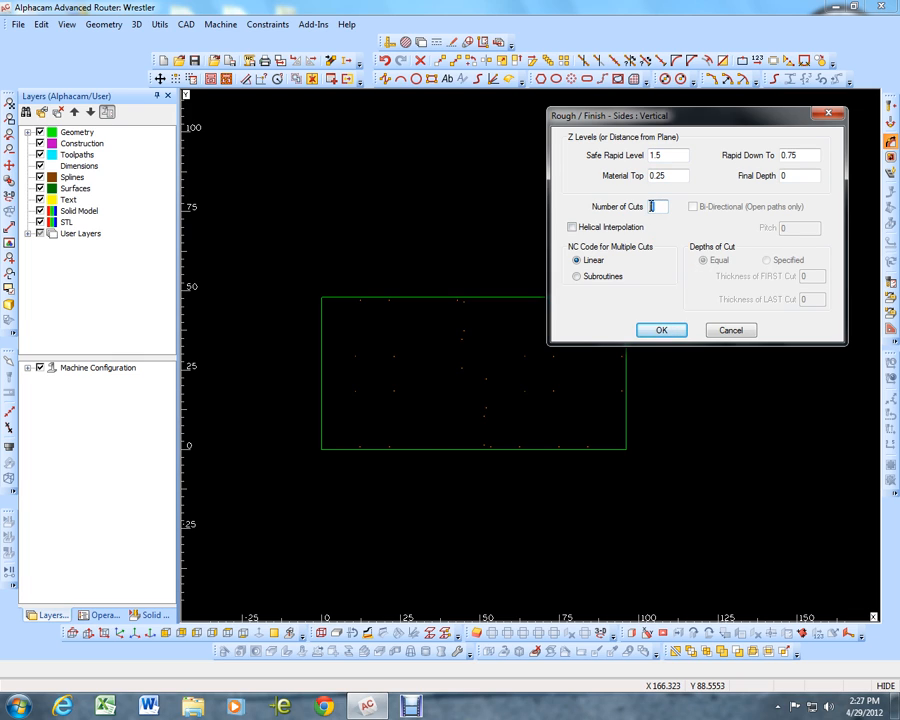
type("3")
type("2")
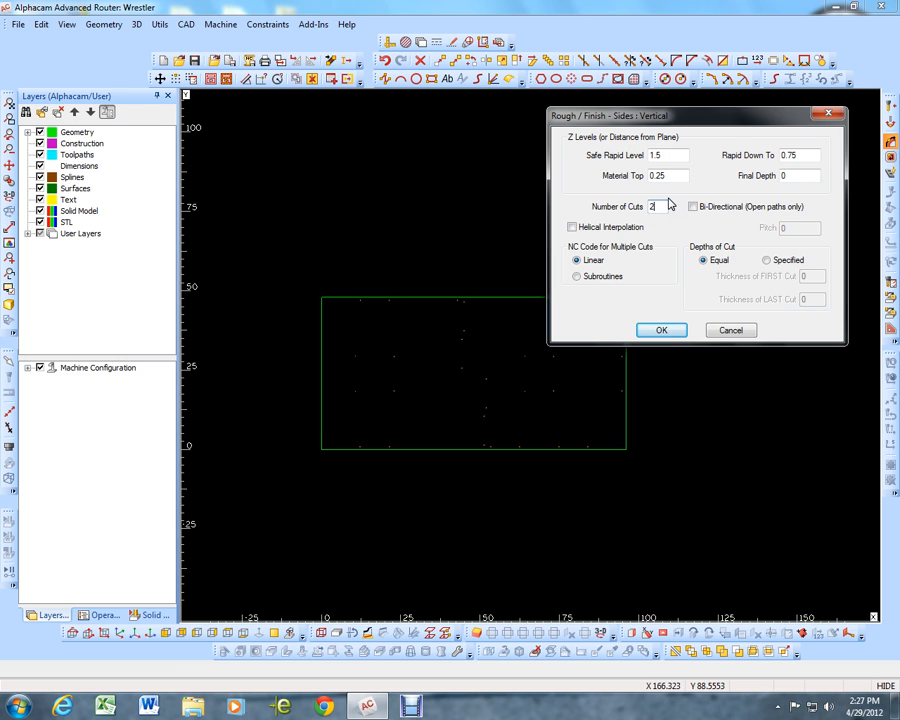
left_click(660, 333)
Set the down feed to 40 and apply the operation to all holes, leaving the sheet rectangle out of the selection
key("Tab")
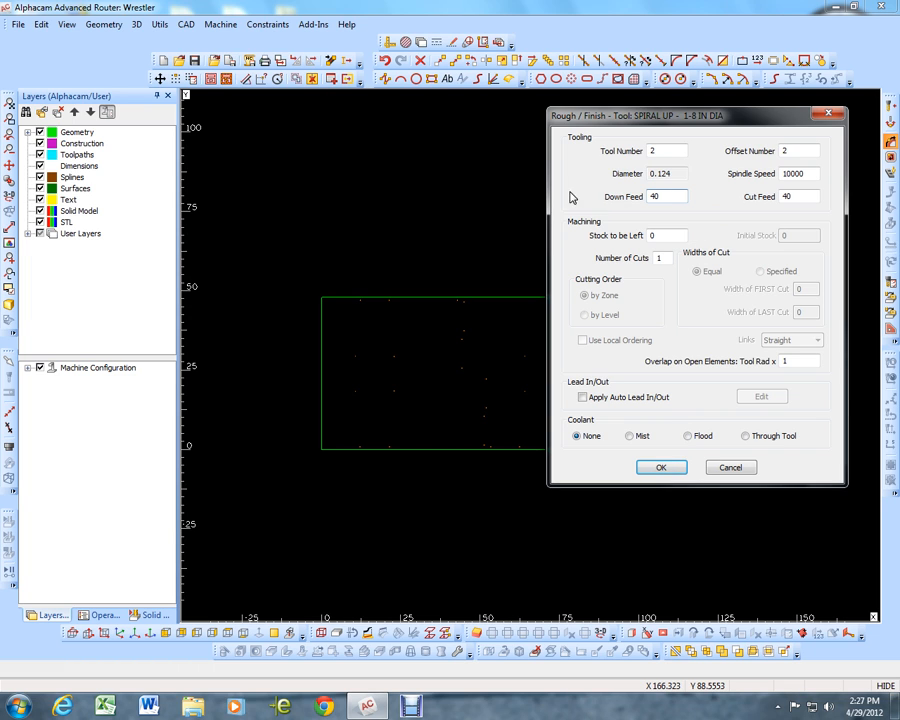
left_click(658, 468)
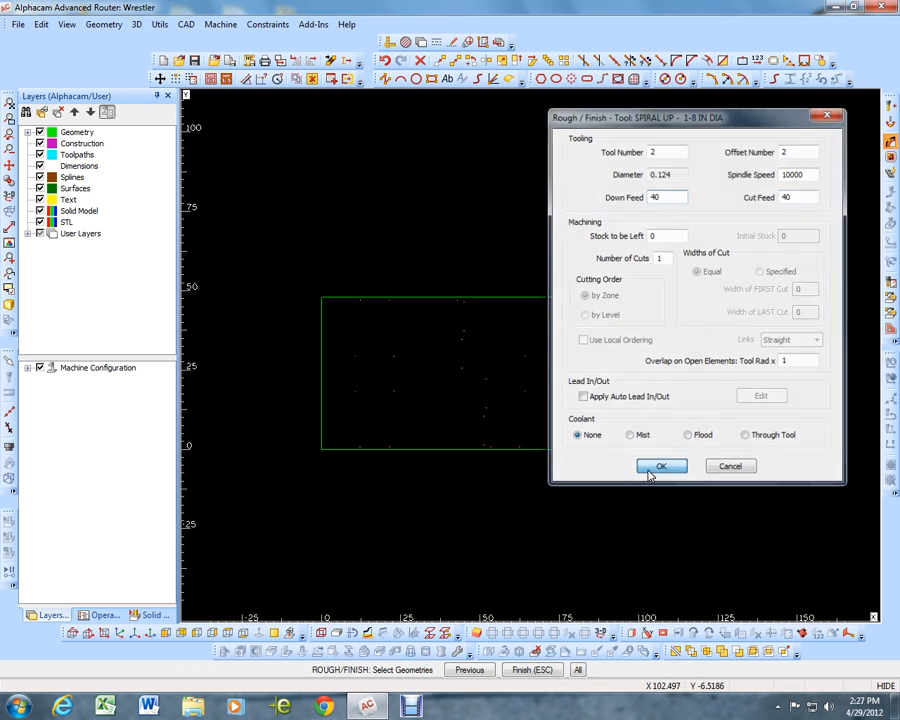
left_click(261, 259)
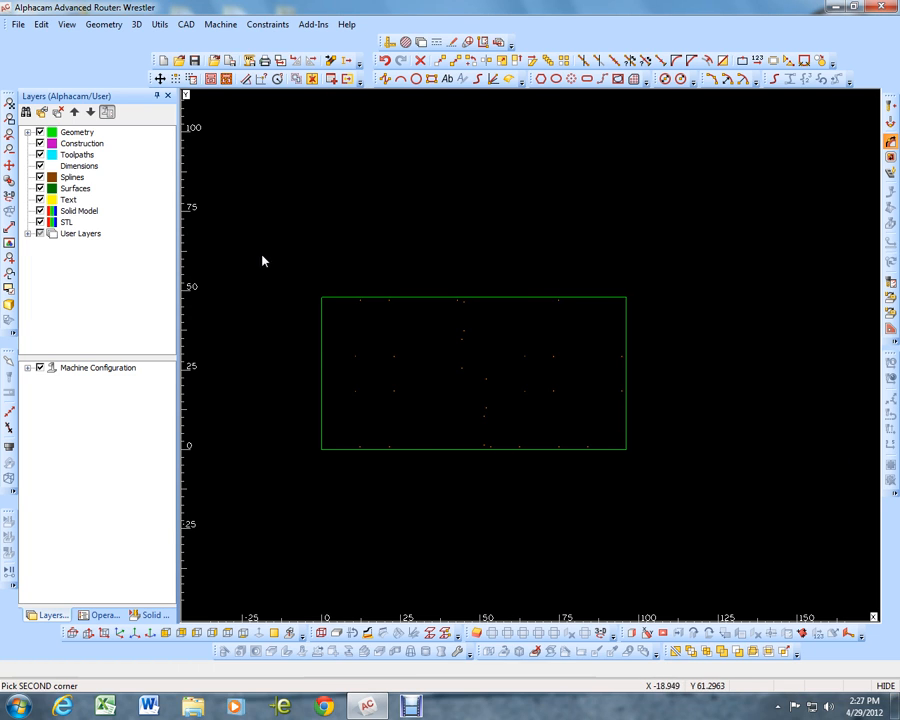
left_click(659, 490)
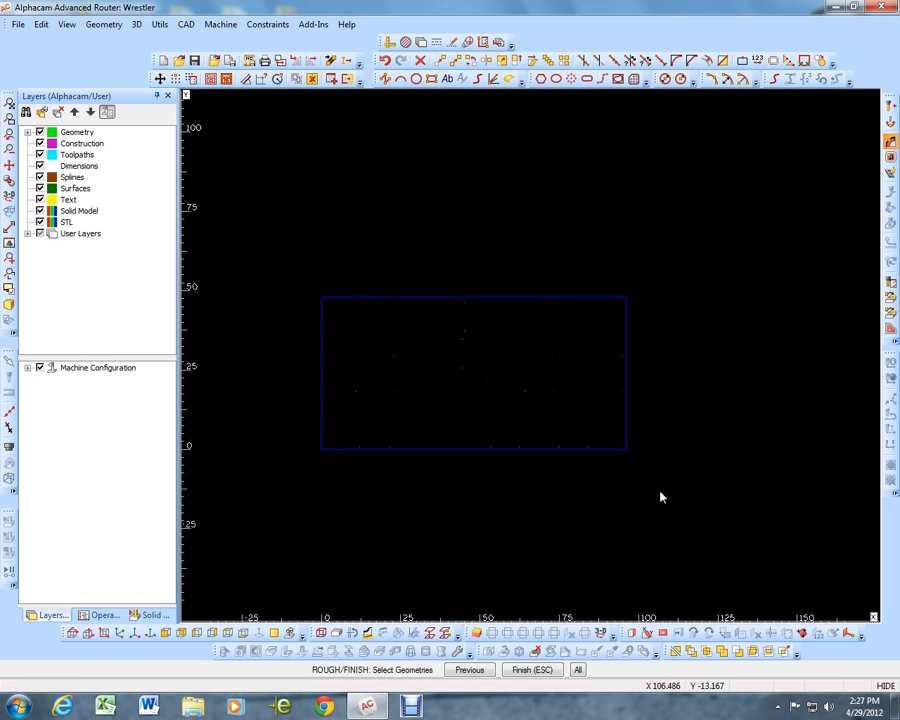
left_click(628, 450)
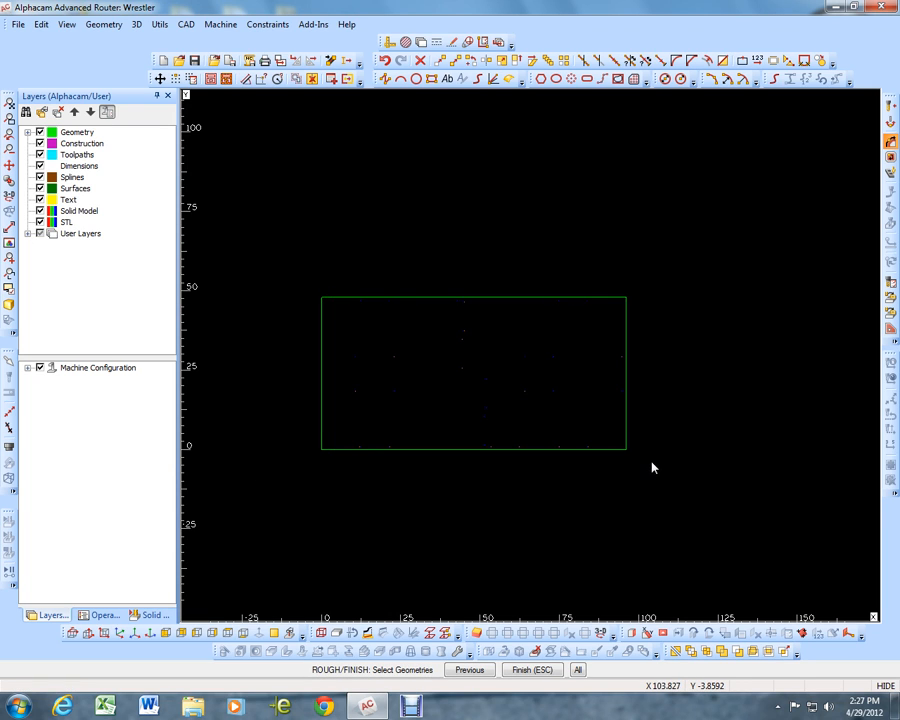
key("Escape")
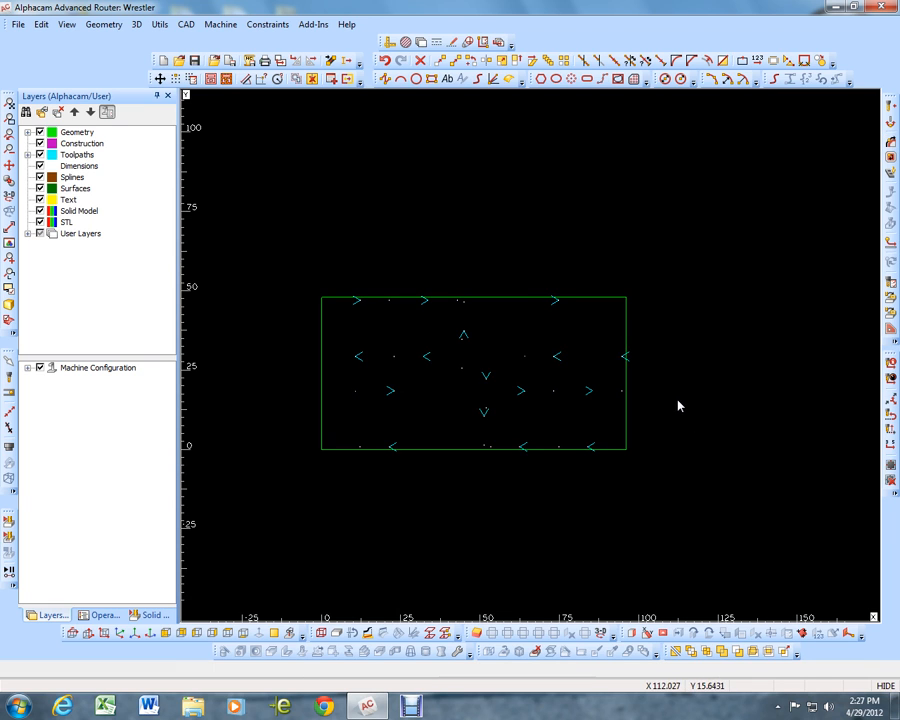
Check a hole's toolpath up close, and switch the display from the HOLES layer and toolpaths to the BODY layer
scroll(486, 390, "up", 10)
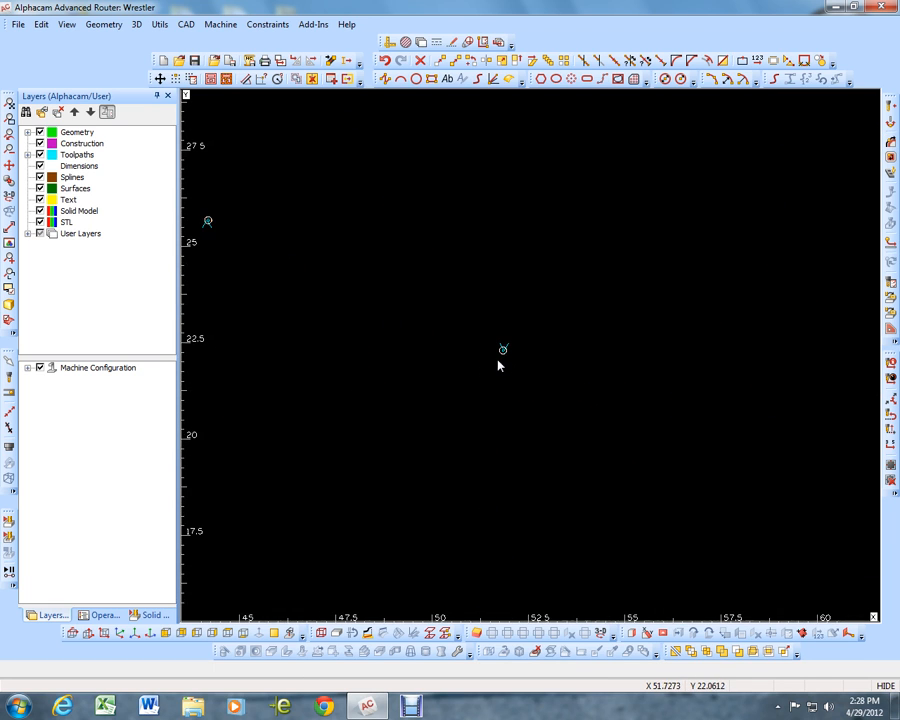
scroll(470, 346, "up", 5)
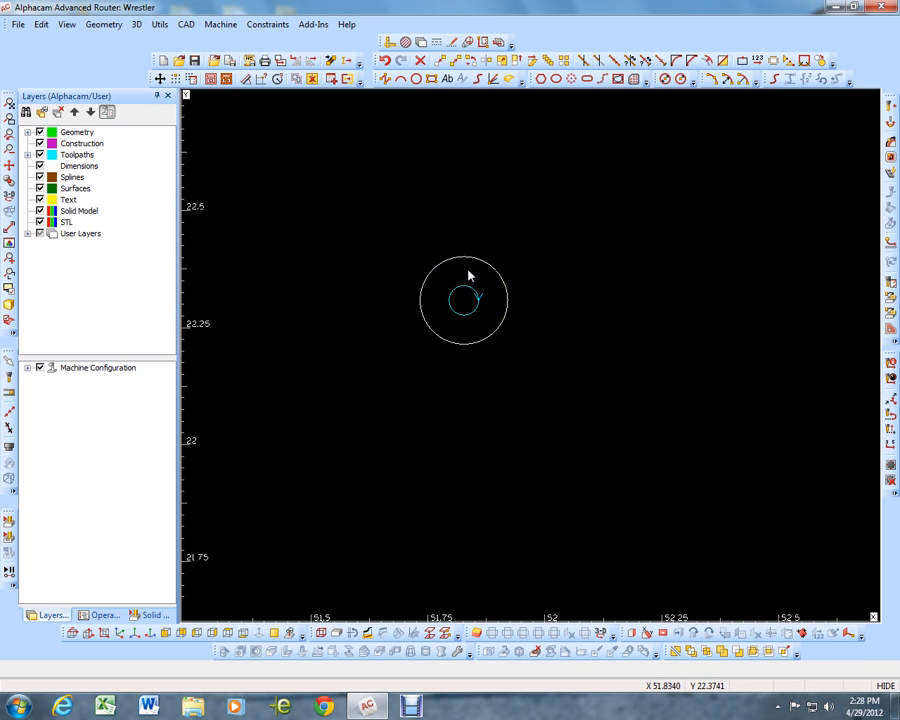
scroll(470, 270, "up", 3)
scroll(428, 337, "down", 15)
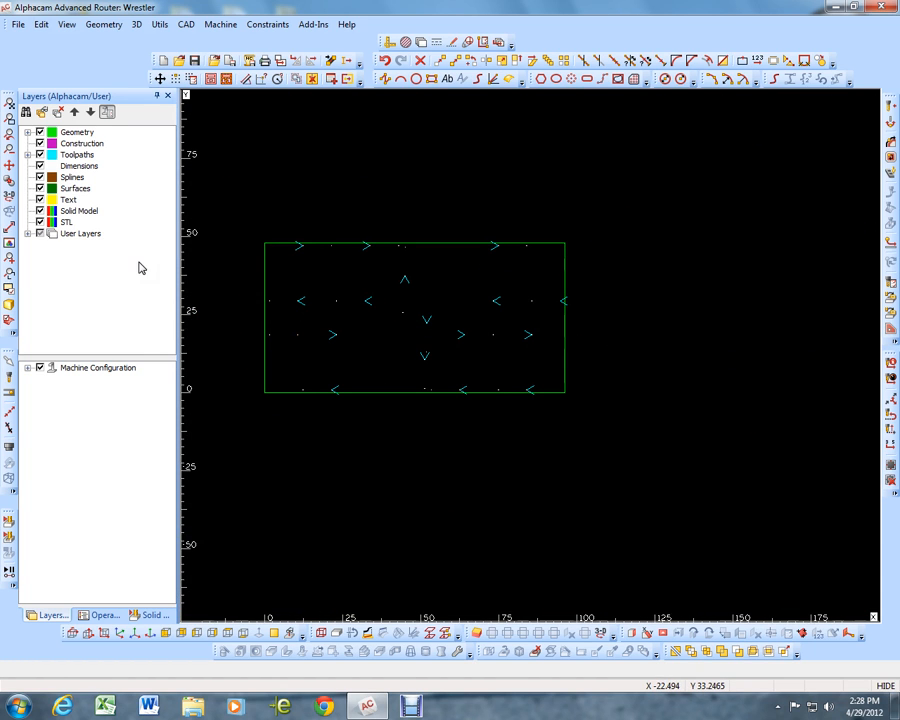
left_click(27, 235)
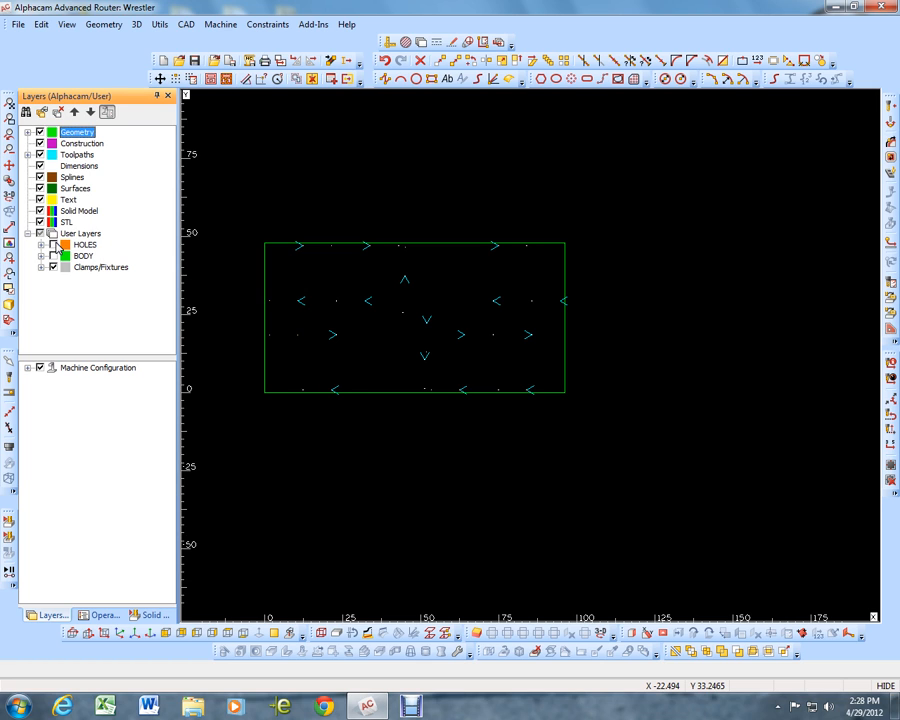
left_click(53, 256)
left_click(40, 155)
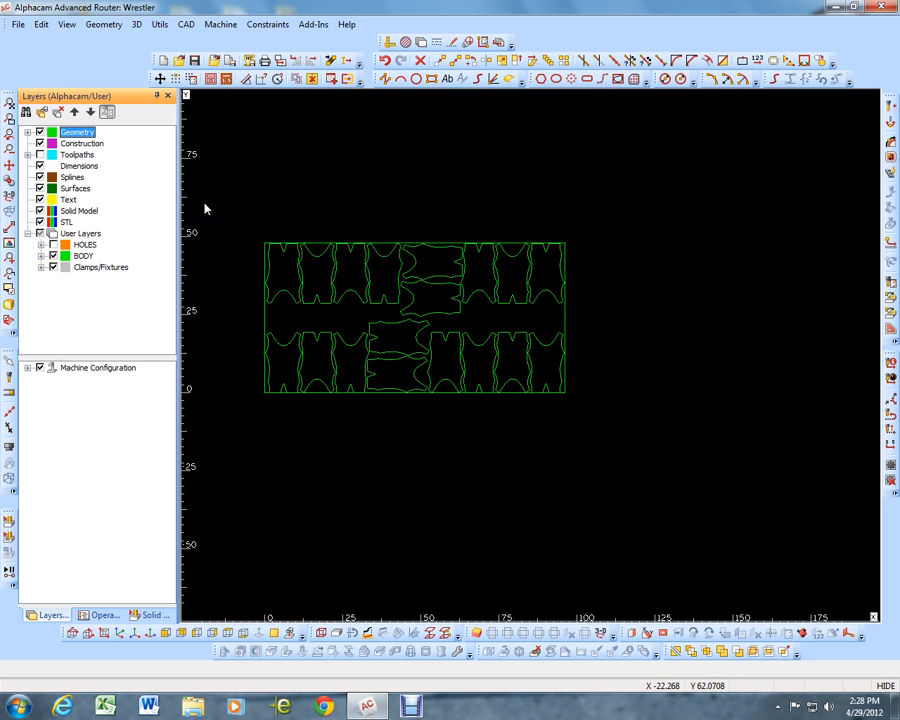
left_click(40, 155)
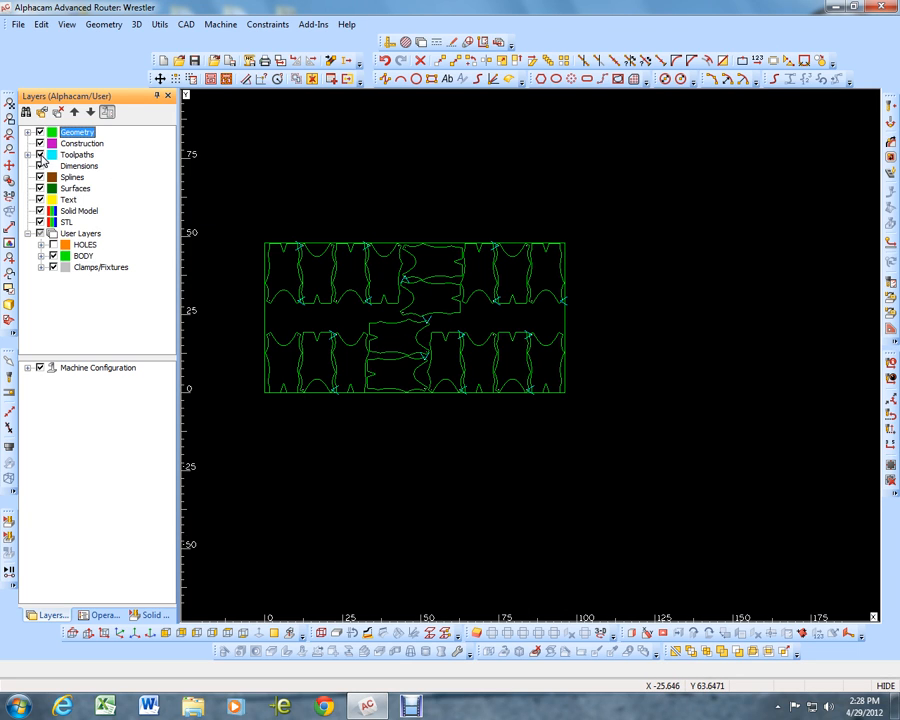
left_click(40, 155)
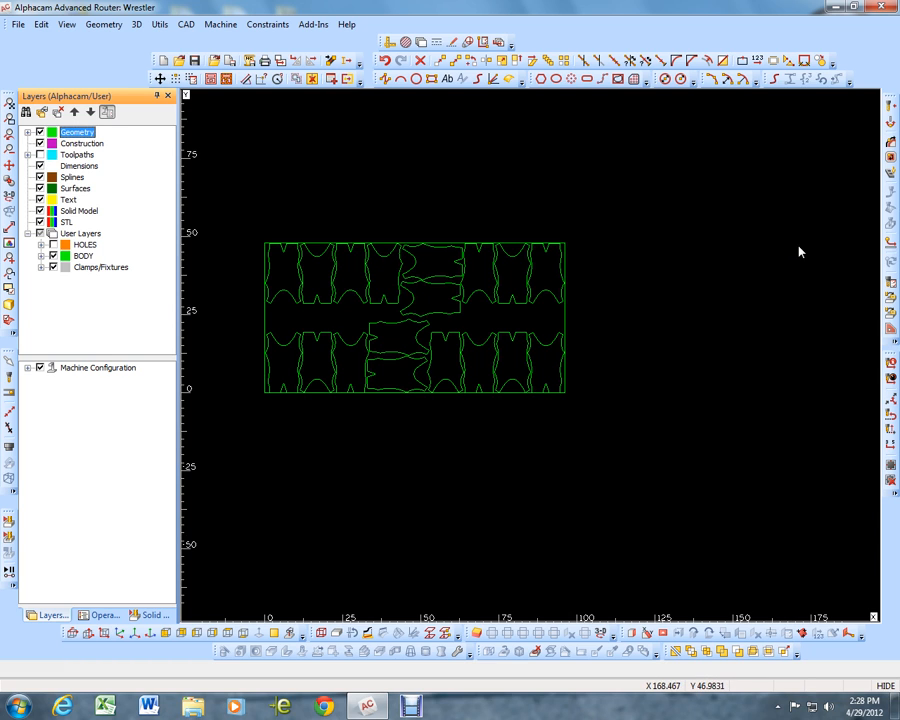
Select the Spiral up - 1-4 in dia tool as the current cutting tool for the singlet bodies
left_click(890, 108)
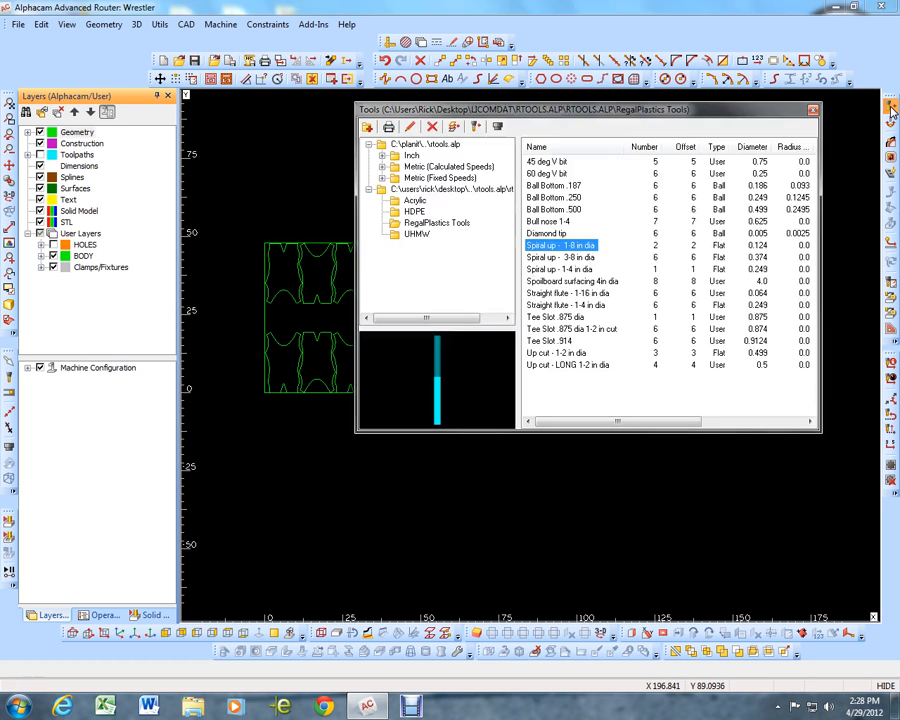
double_click(556, 269)
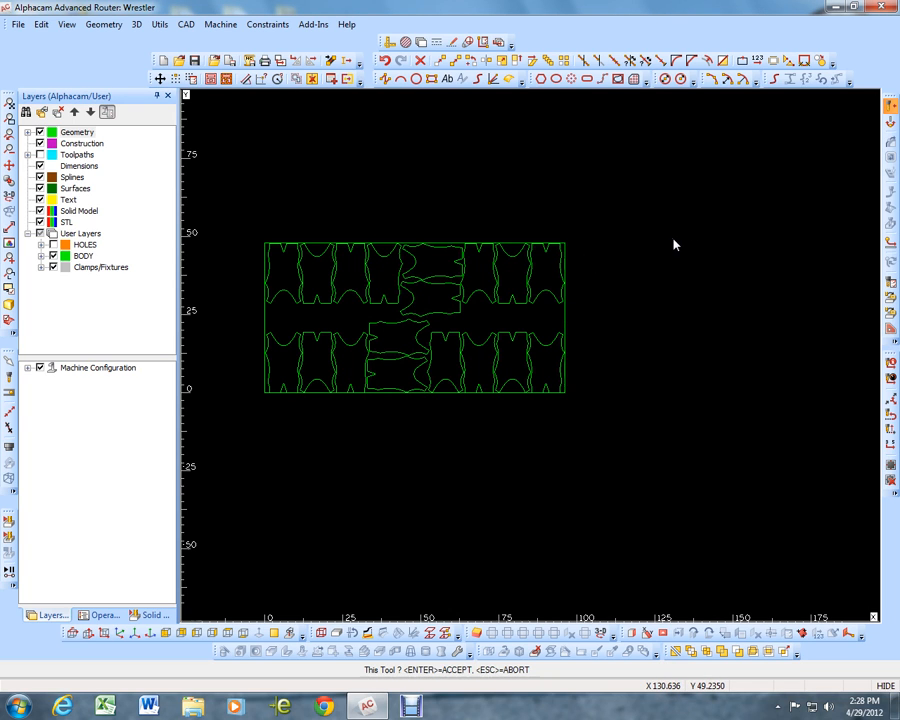
scroll(675, 243, "up", 10)
scroll(645, 232, "up", 2)
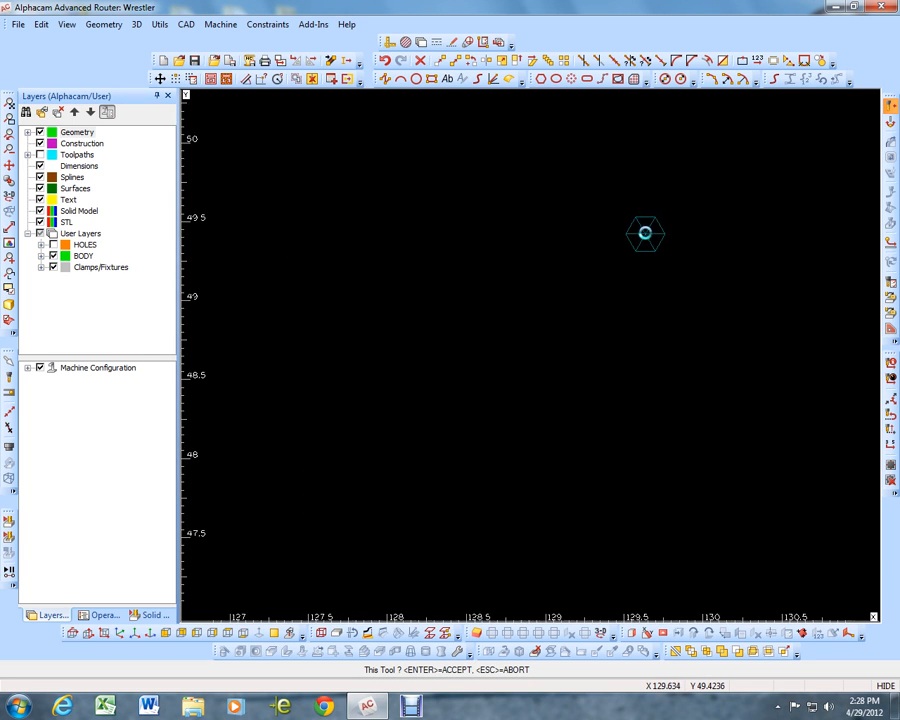
scroll(610, 228, "down", 5)
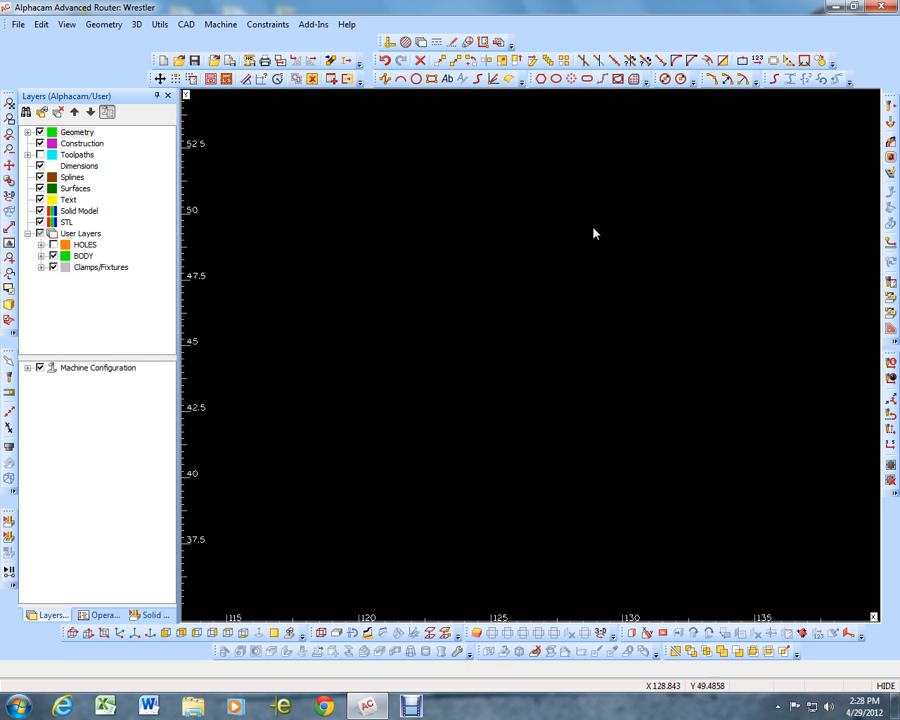
scroll(600, 232, "down", 6)
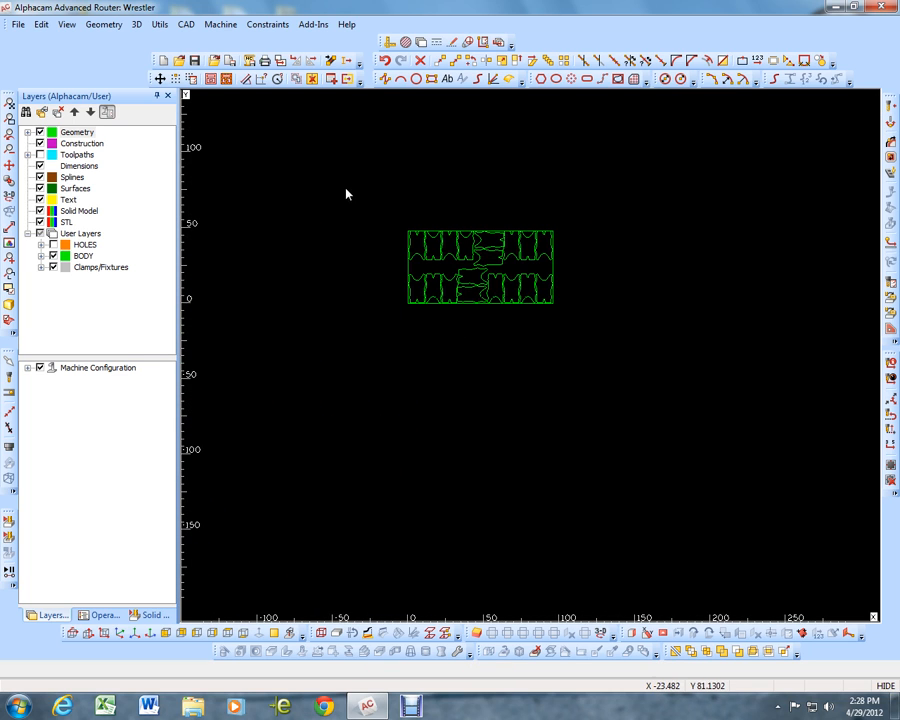
Set up a vertical-sided Rough / Finish operation for selected geometries with tool center compensation and 1 depth cut
left_click(890, 141)
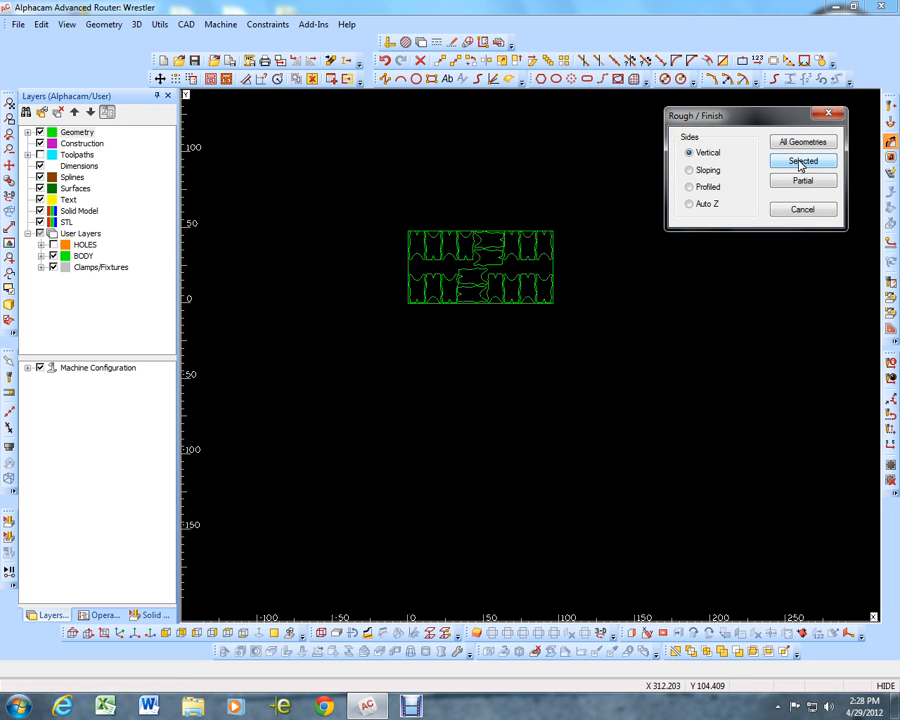
left_click(800, 168)
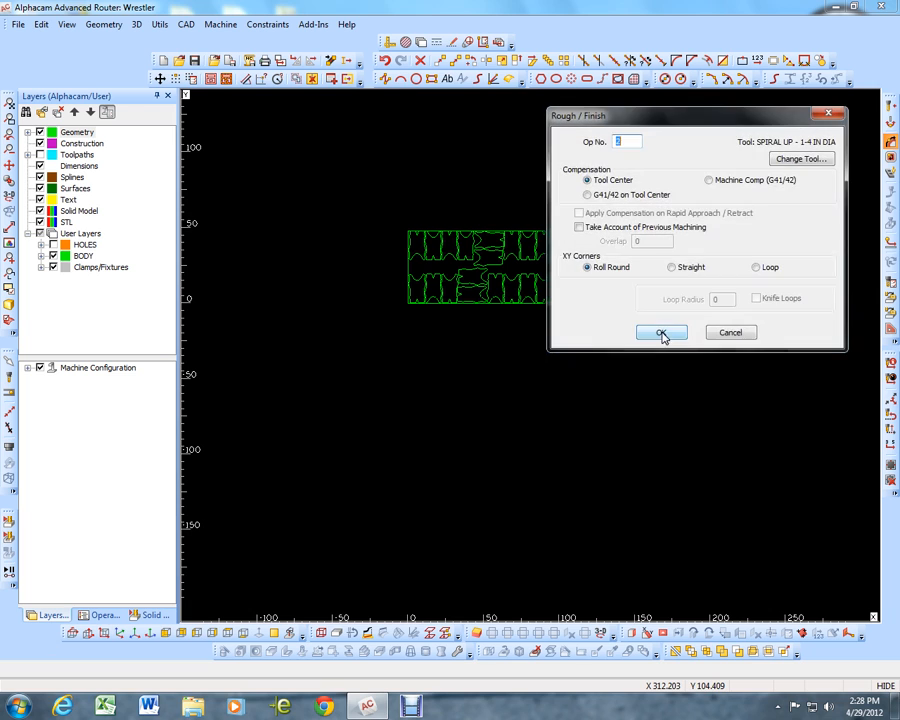
left_click(662, 333)
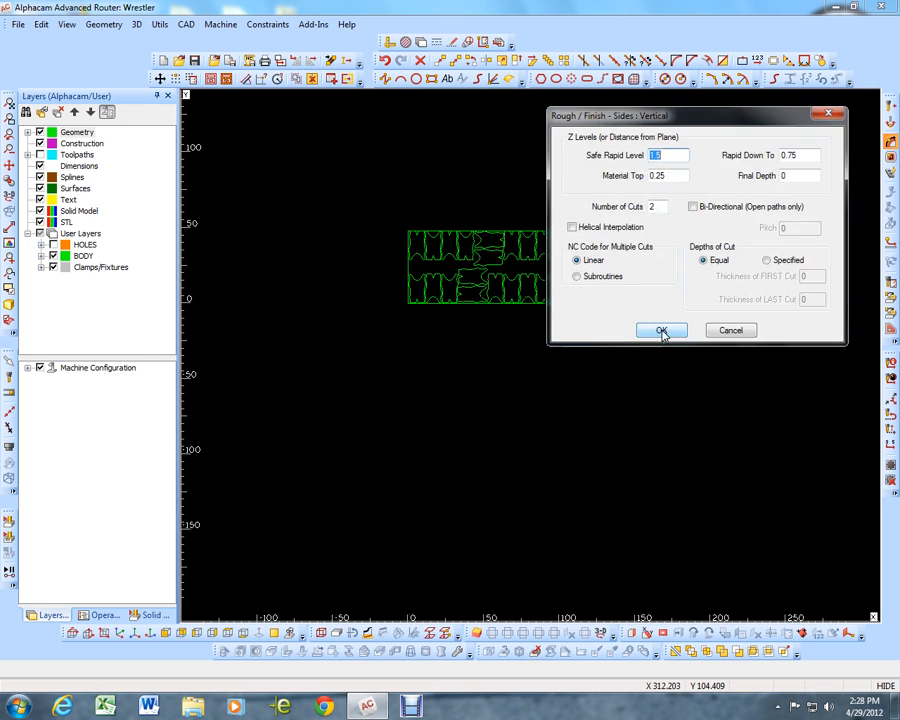
double_click(662, 207)
type("1")
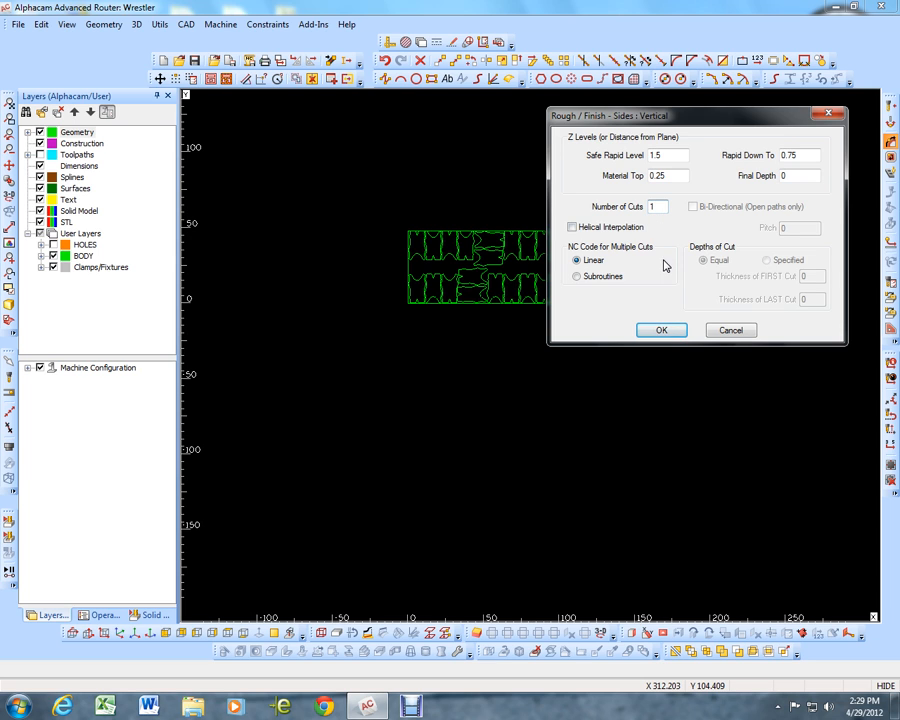
left_click(661, 331)
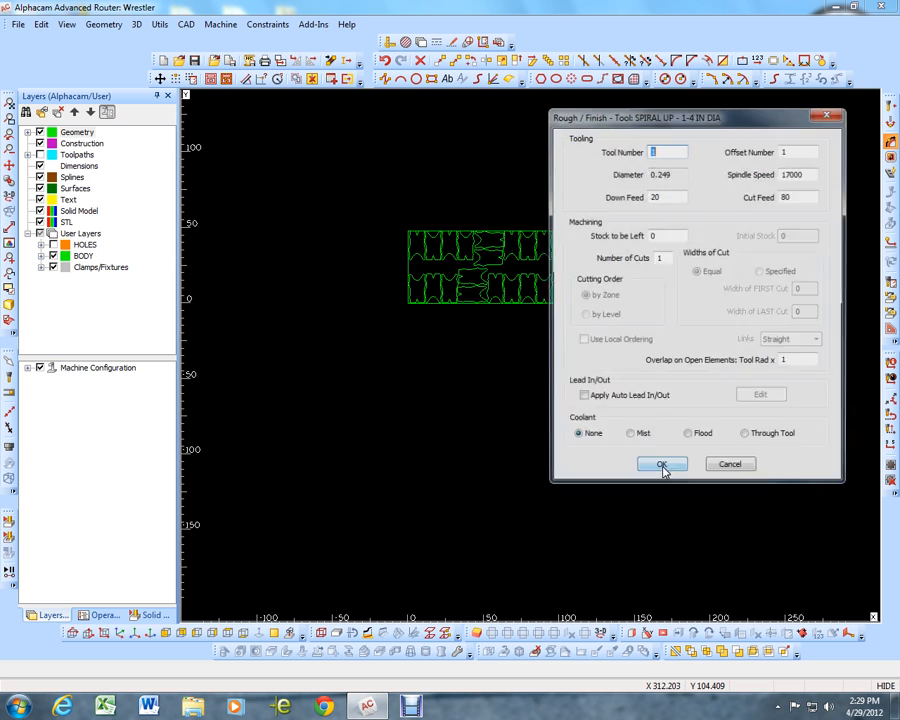
Set the stock to be left to 0.032 for the 1-4 in spiral tool and accept the tooling settings
double_click(651, 236)
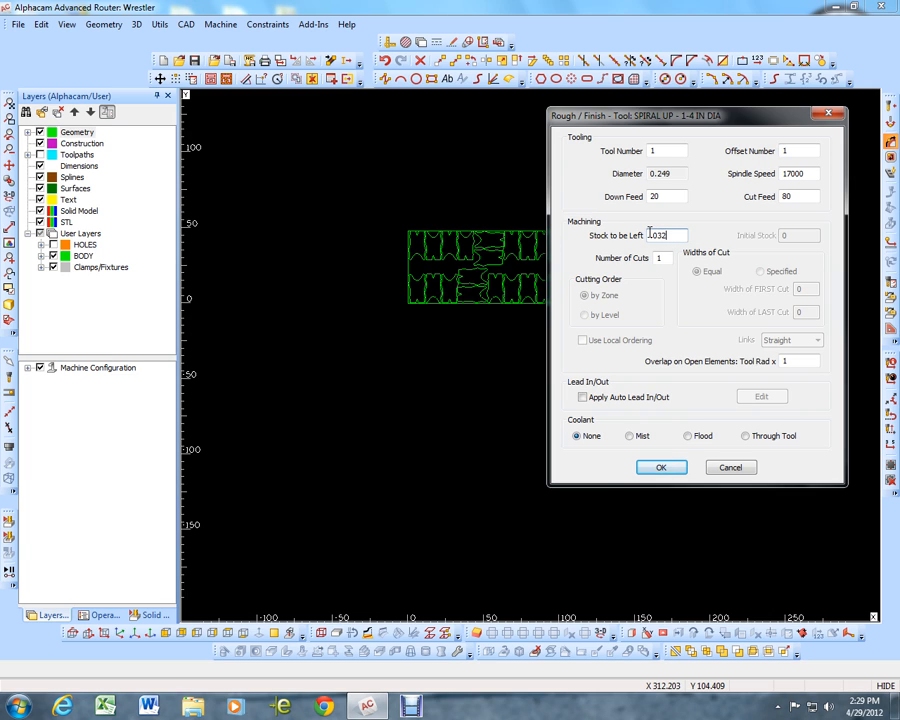
left_click(672, 238)
left_click(663, 466)
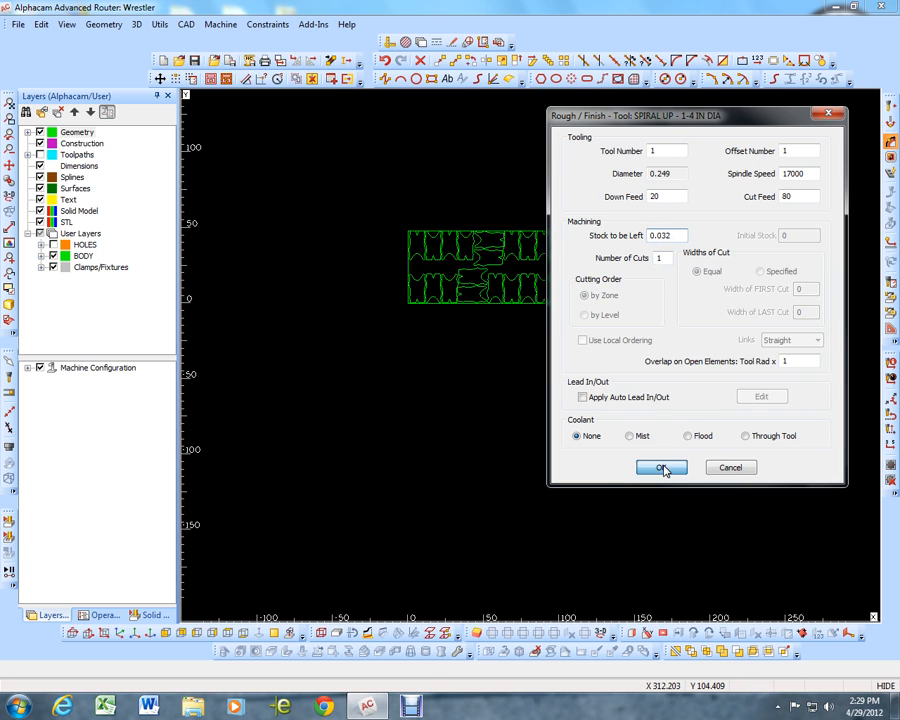
Try to create the Rough / Finish toolpaths on all the nested singlet bodies, leaving out the sheet rectangle
scroll(432, 281, "up", 3)
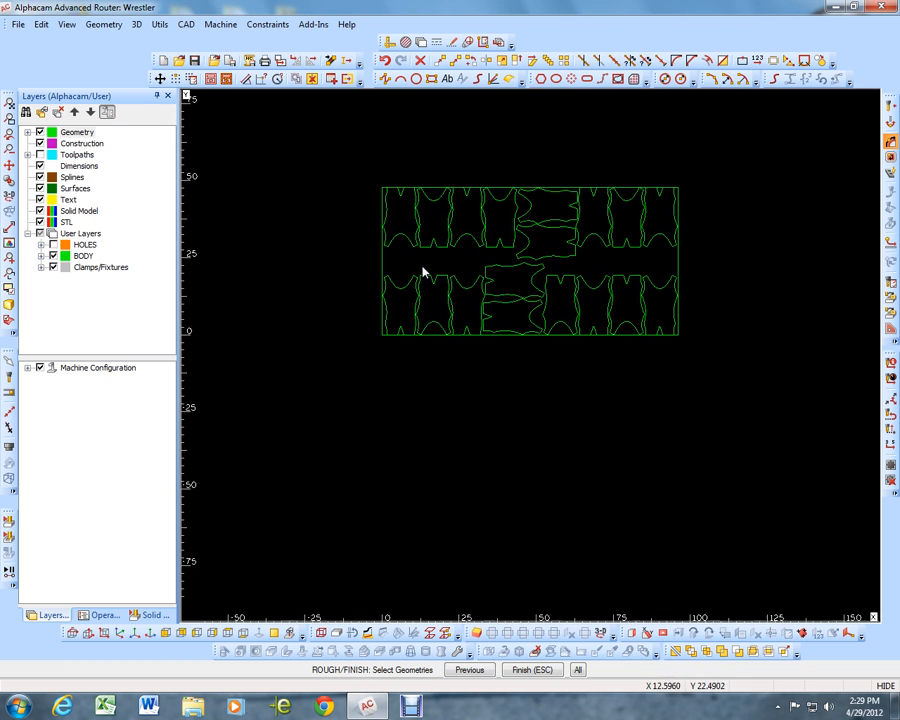
left_click(362, 172)
left_click(703, 355)
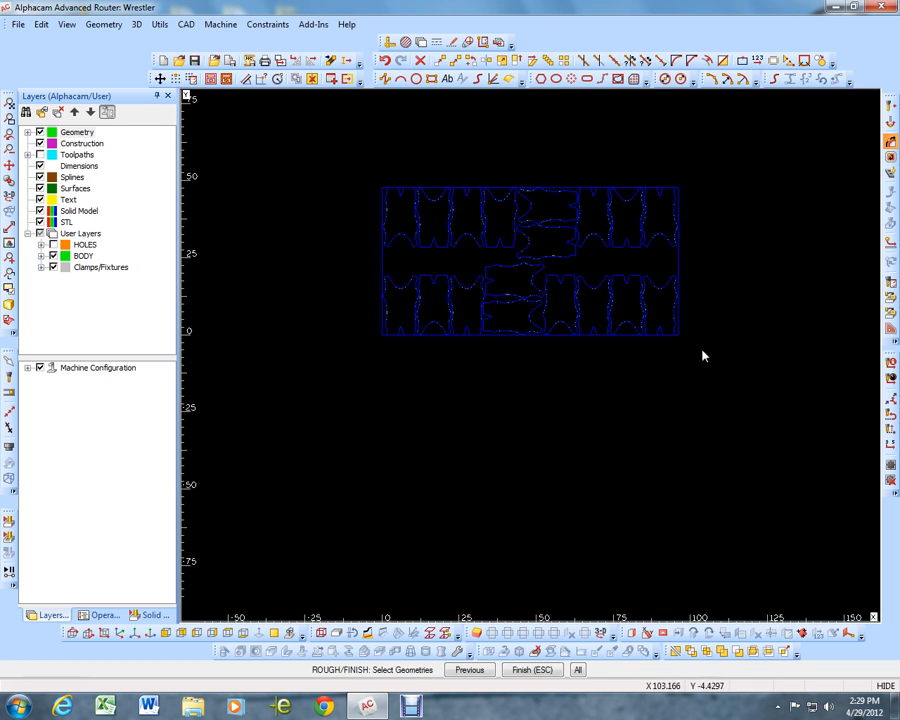
left_click(679, 269)
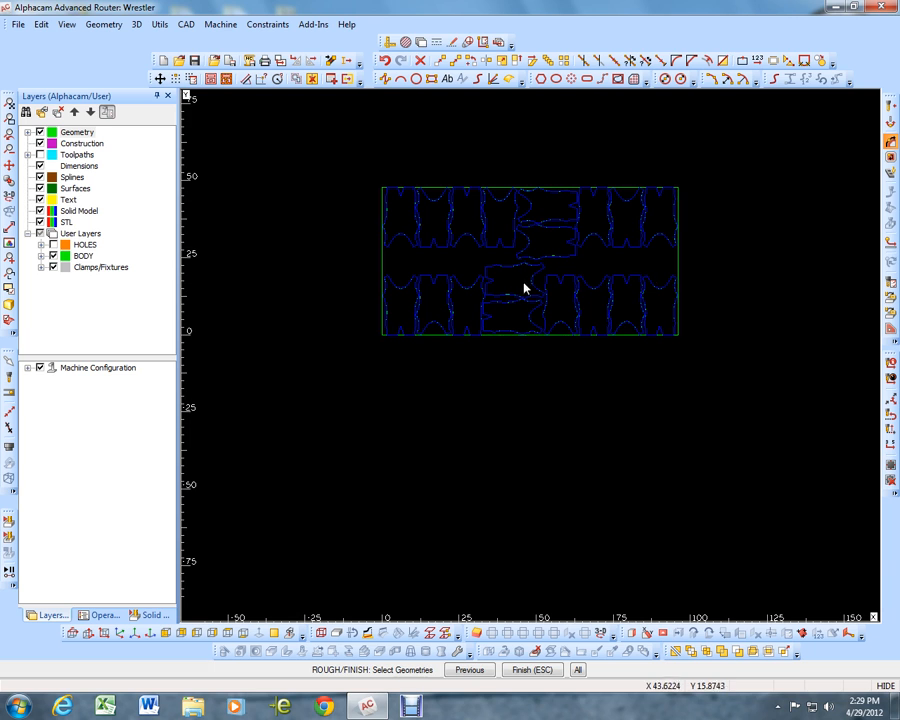
scroll(520, 307, "up", 5)
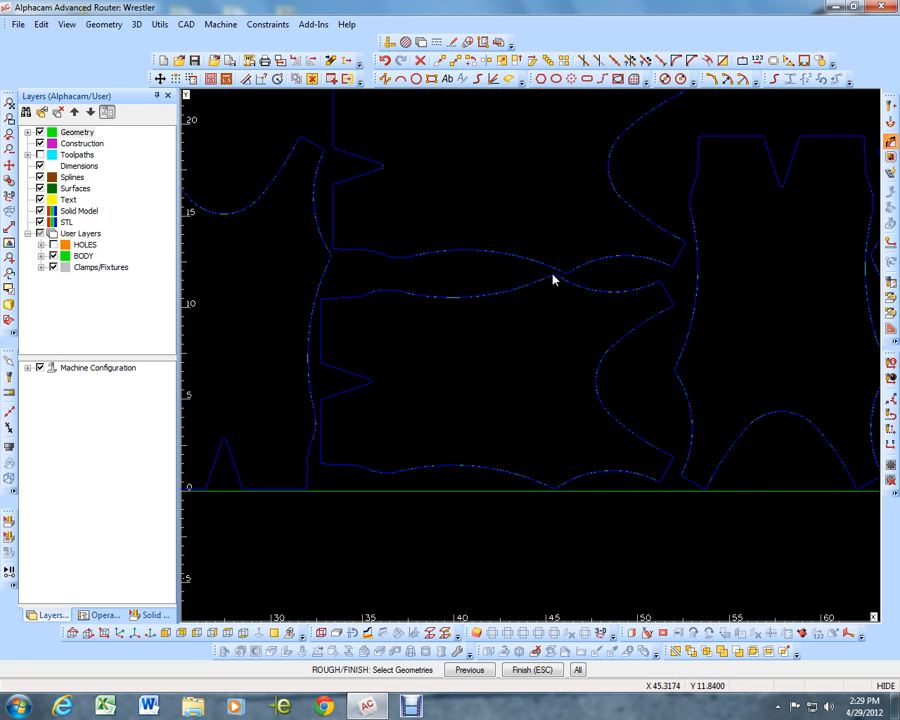
scroll(560, 286, "down", 3)
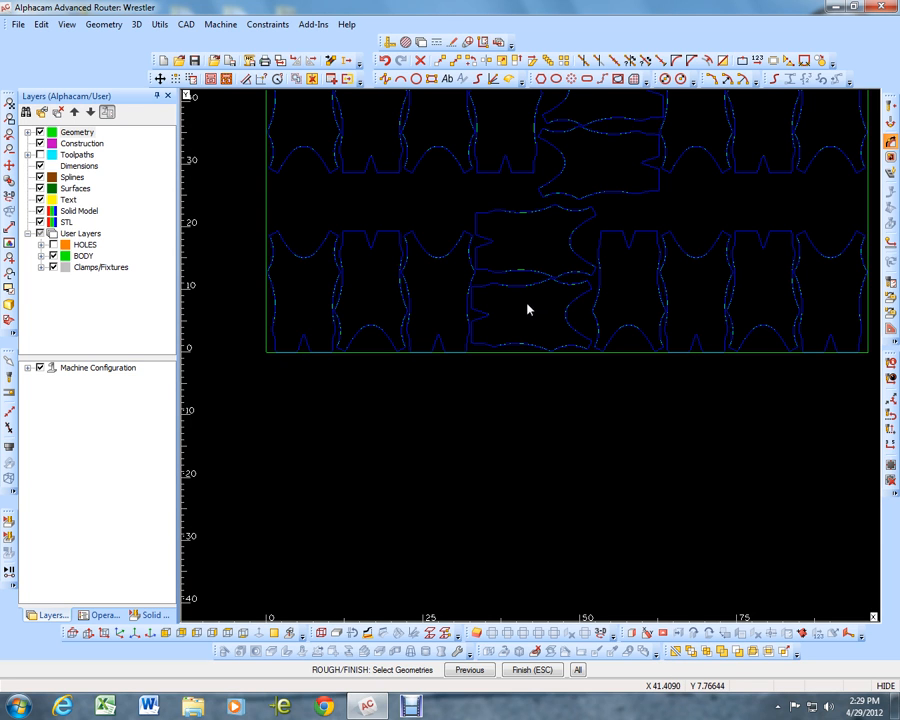
key("Escape")
Examine up close which side of the singlet outlines the toolpaths follow, and undo the body machining
scroll(540, 295, "up", 4)
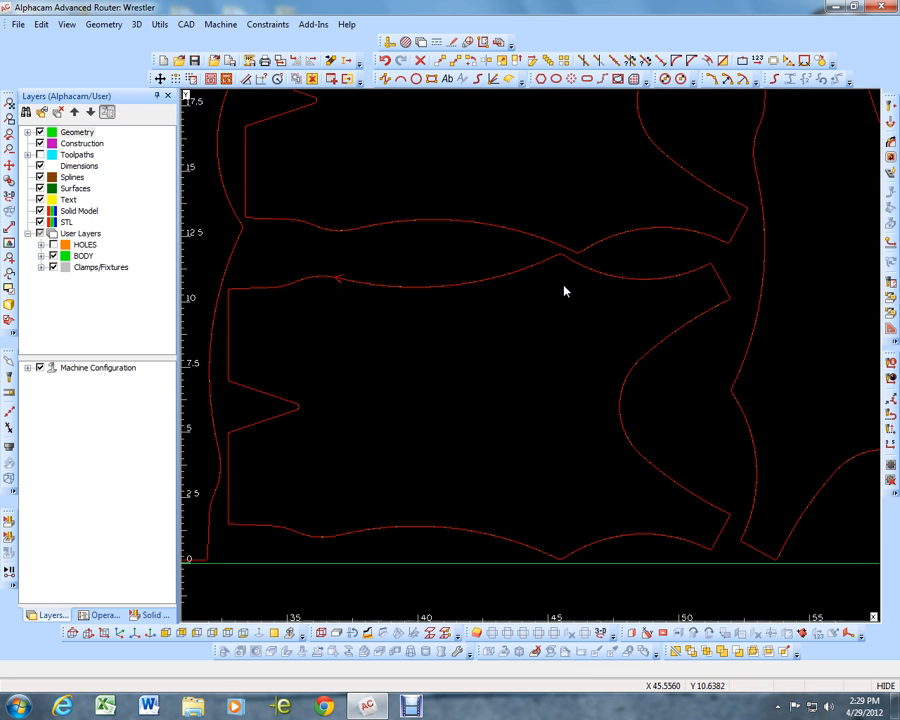
scroll(483, 287, "down", 2)
scroll(428, 293, "up", 7)
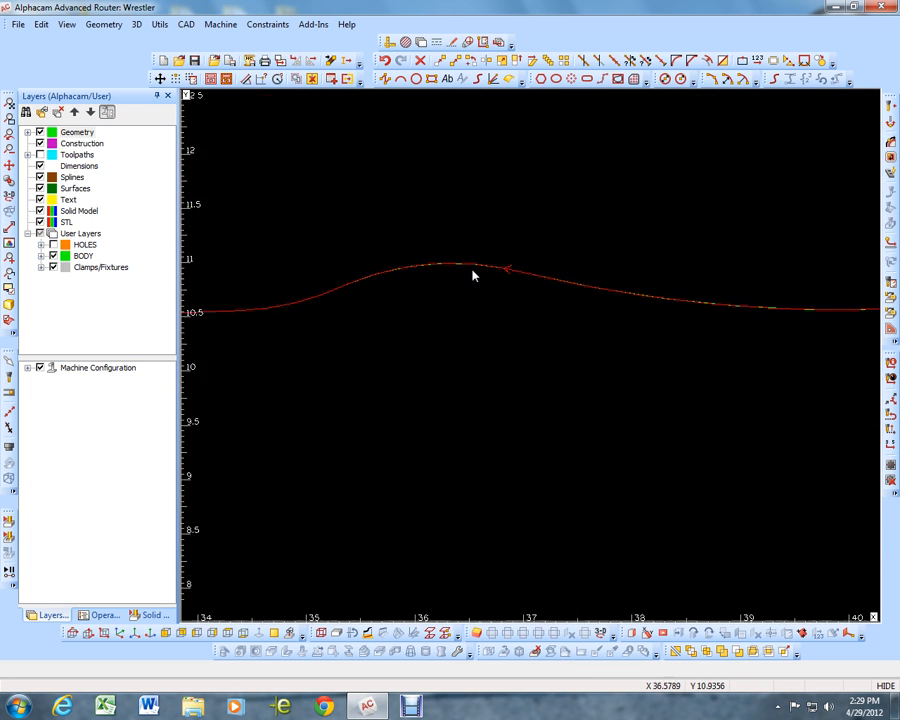
scroll(503, 275, "up", 2)
scroll(505, 280, "down", 6)
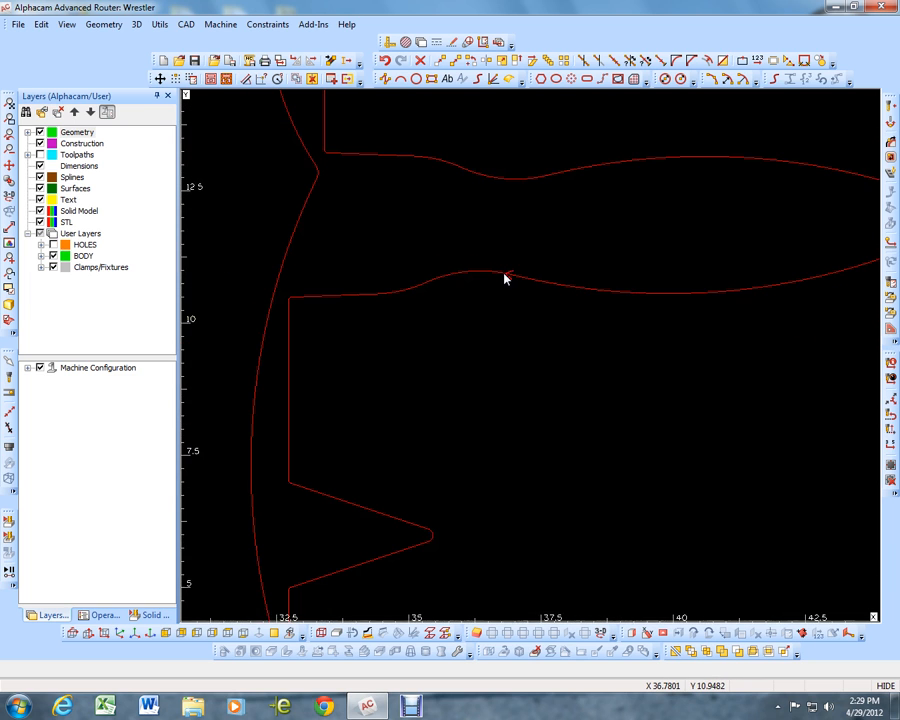
scroll(503, 279, "down", 8)
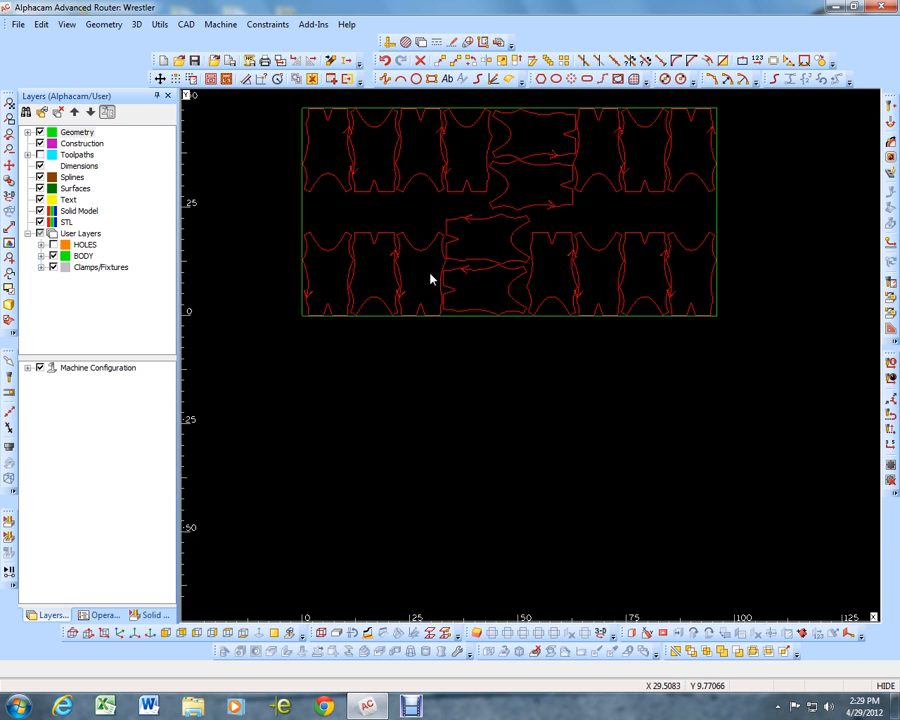
left_click(385, 62)
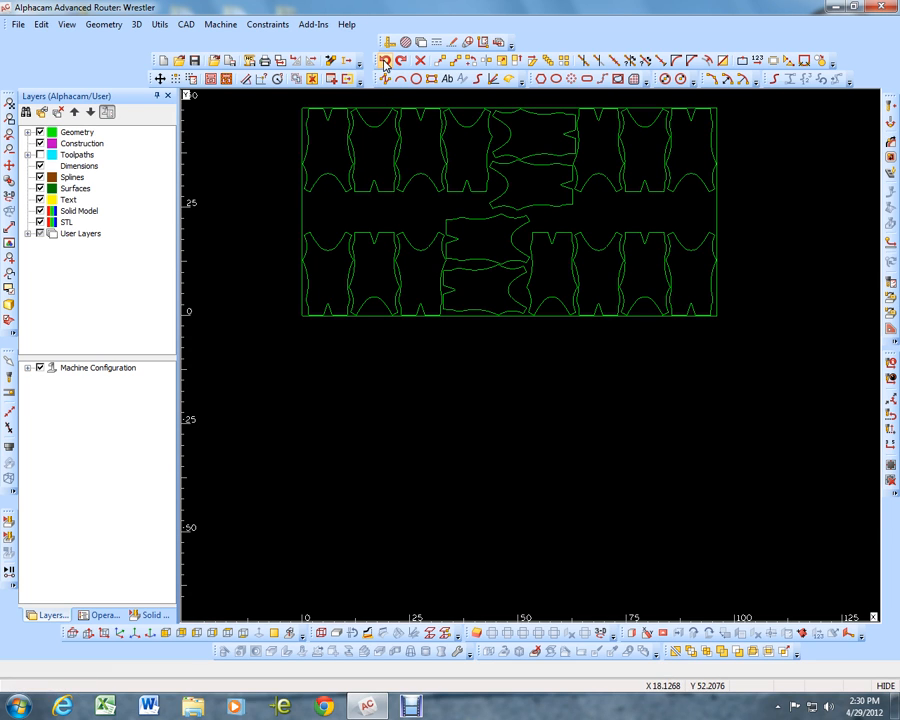
Set the tool directions for all closed geometries to CCW on the Outside
left_click(892, 121)
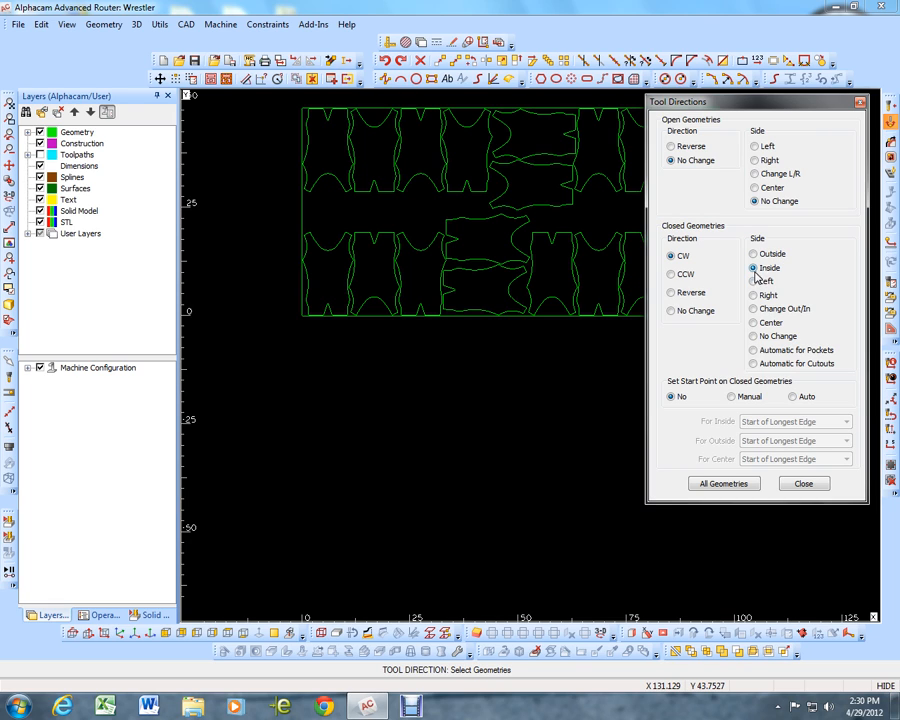
left_click(754, 254)
left_click(671, 274)
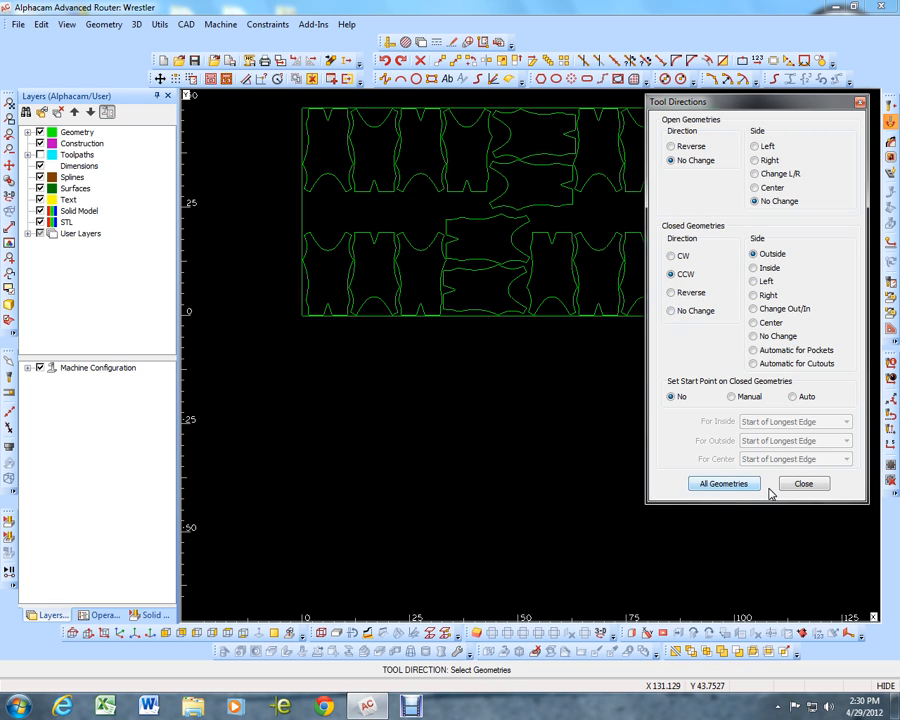
left_click(720, 486)
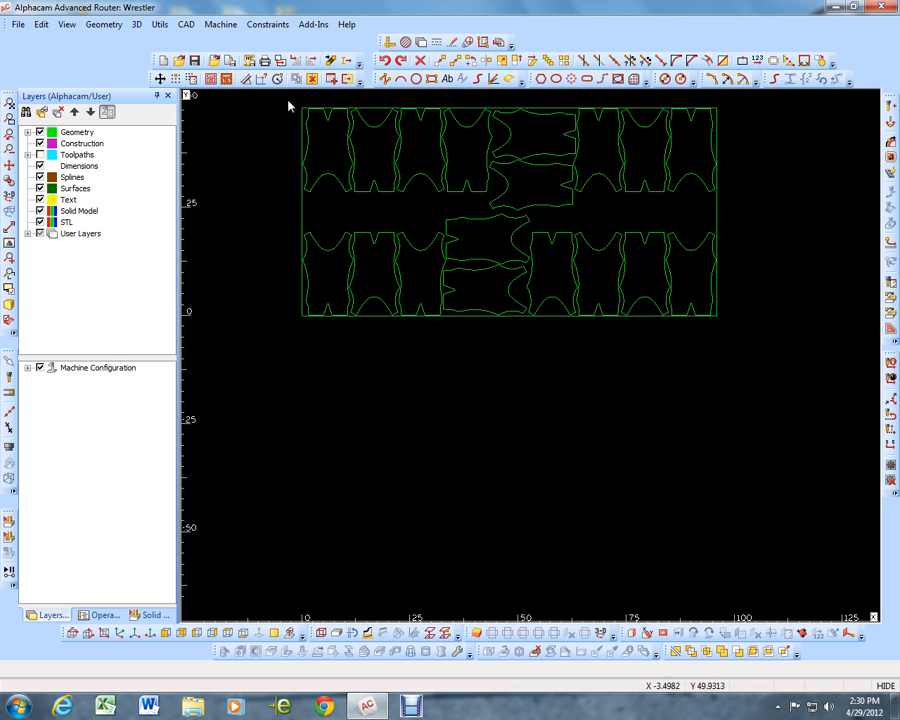
scroll(534, 392, "down", 1)
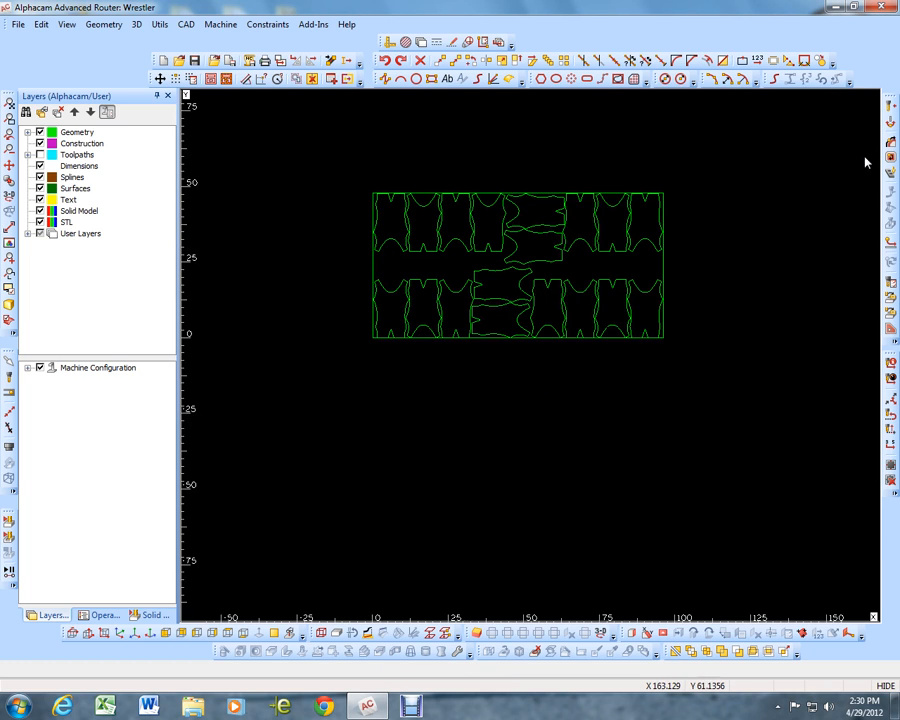
Apply the CCW, Outside tool directions to a window selection around the whole nested sheet
left_click(889, 125)
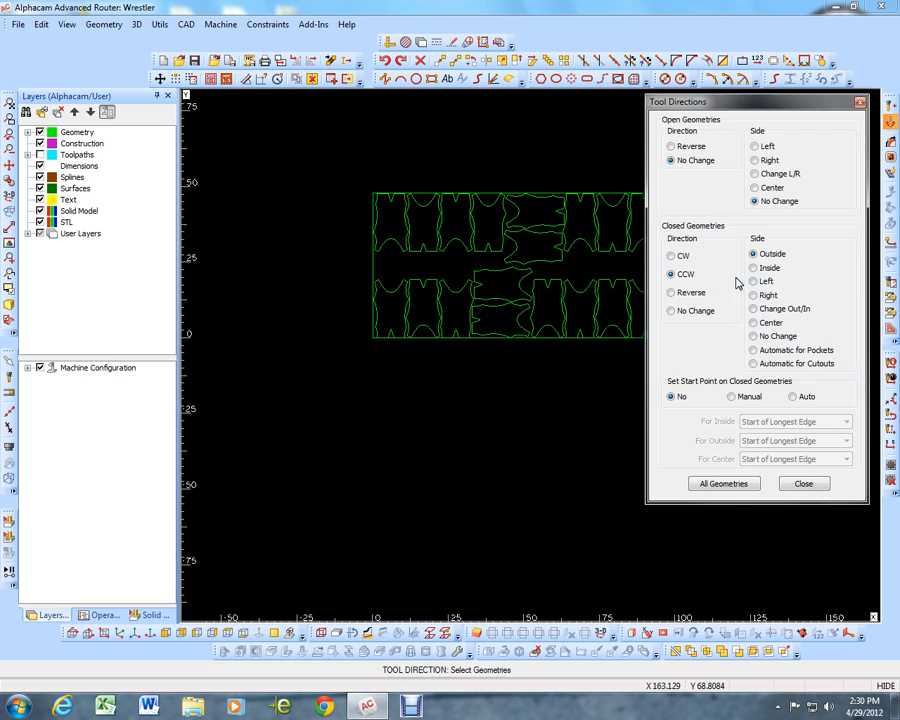
left_click(331, 184)
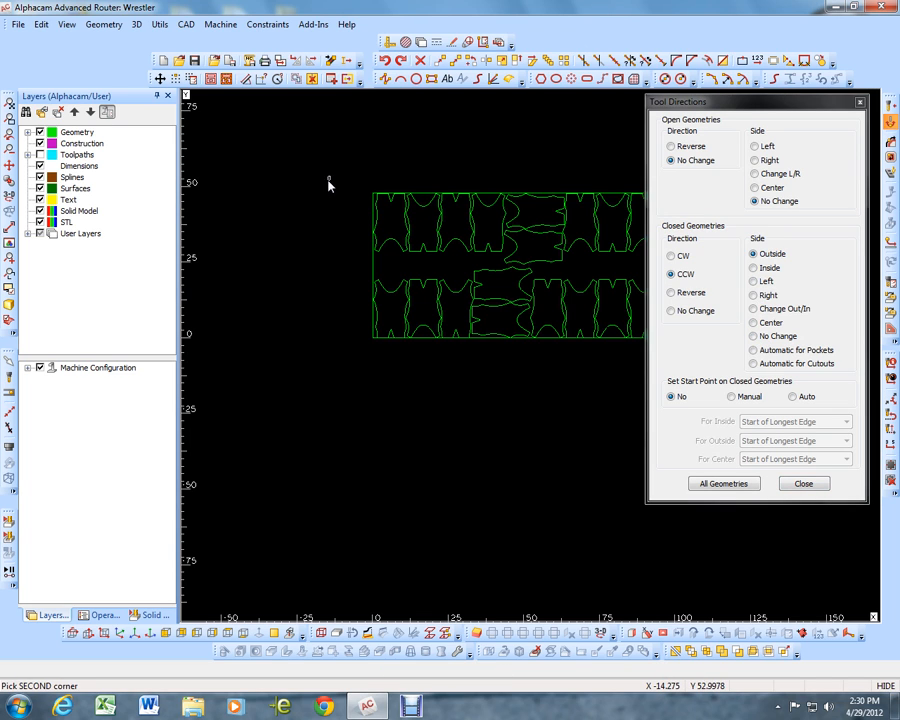
scroll(327, 183, "down", 1)
left_click(582, 309)
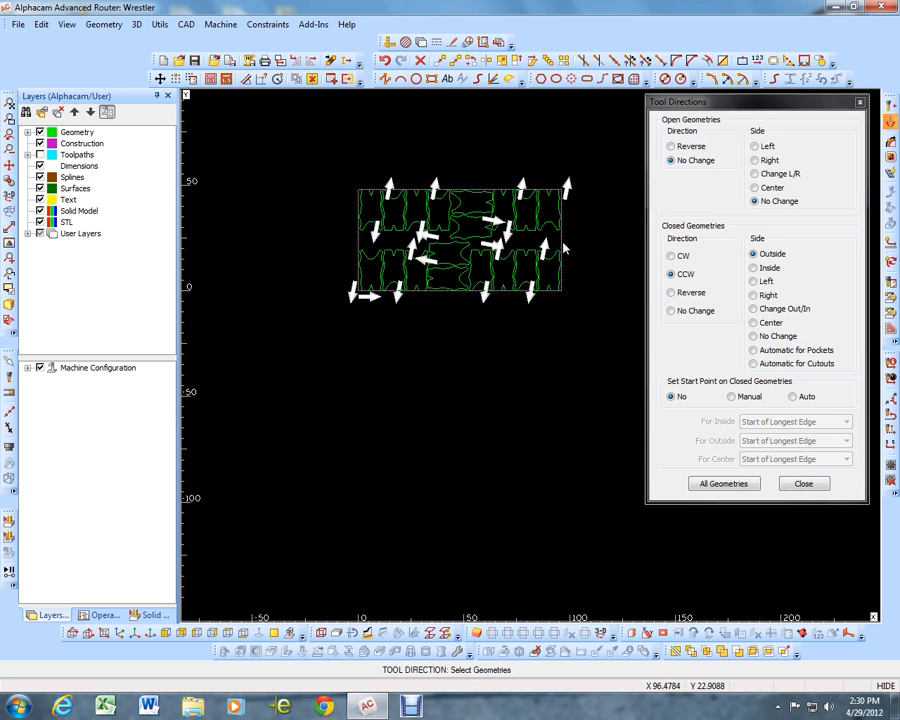
left_click(803, 484)
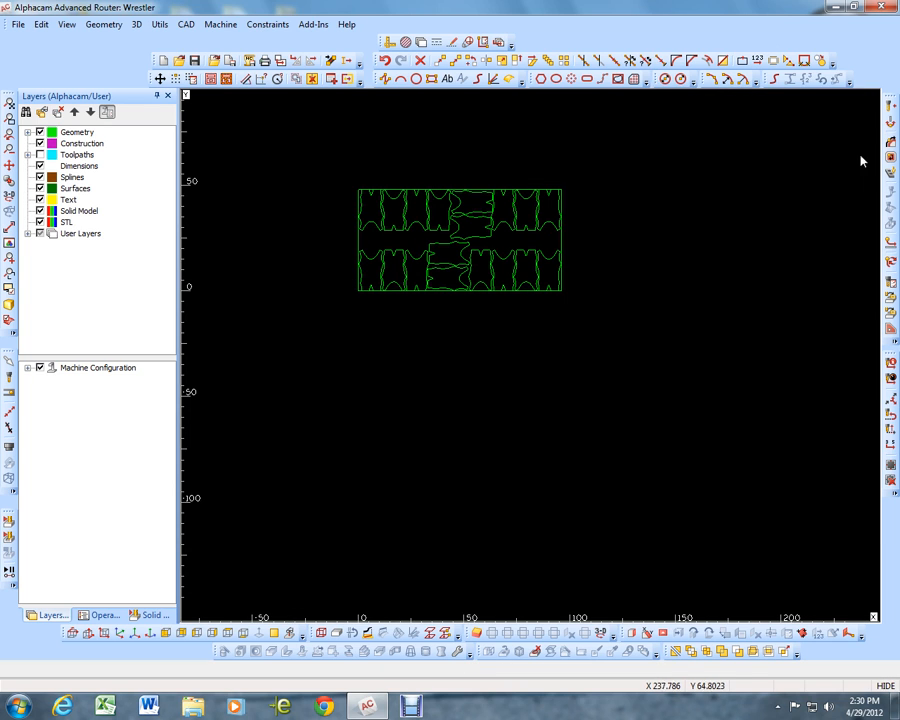
Set up a Rough / Finish operation for selected geometries with tool center compensation and 0.032 stock to be left
left_click(890, 144)
left_click(806, 163)
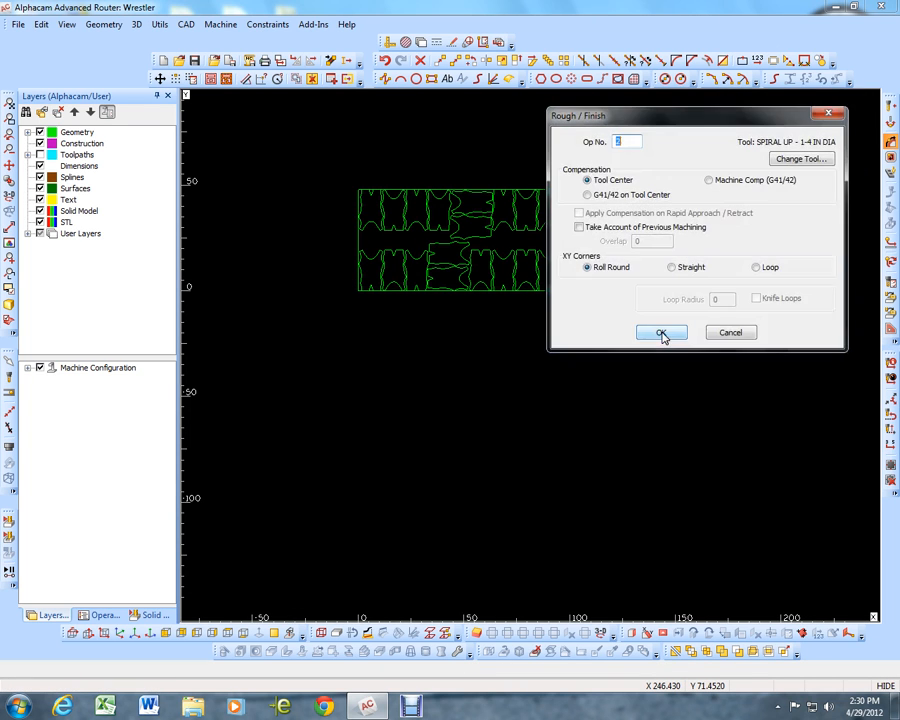
left_click(662, 332)
left_click(662, 332)
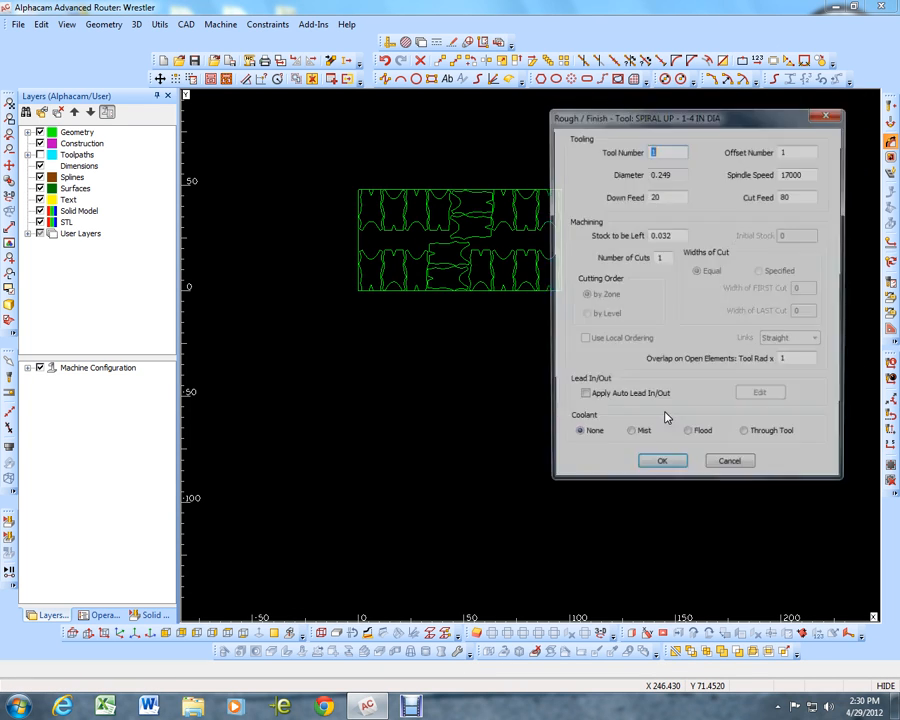
left_click(664, 468)
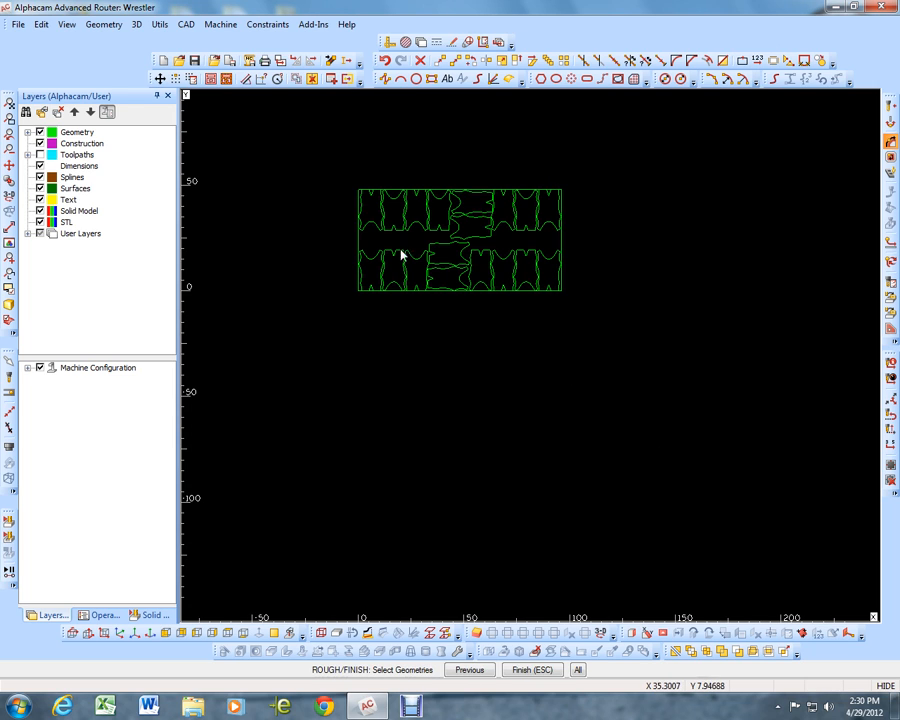
Create the toolpaths on all the nested singlet bodies, excluding the sheet rectangle from the selection
left_click(329, 173)
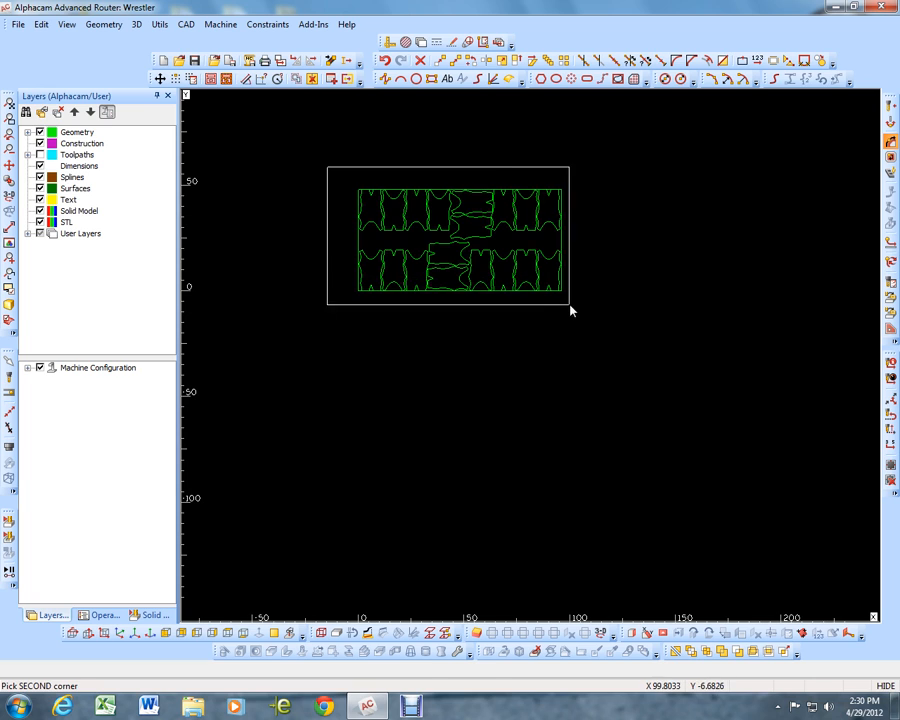
left_click(570, 304)
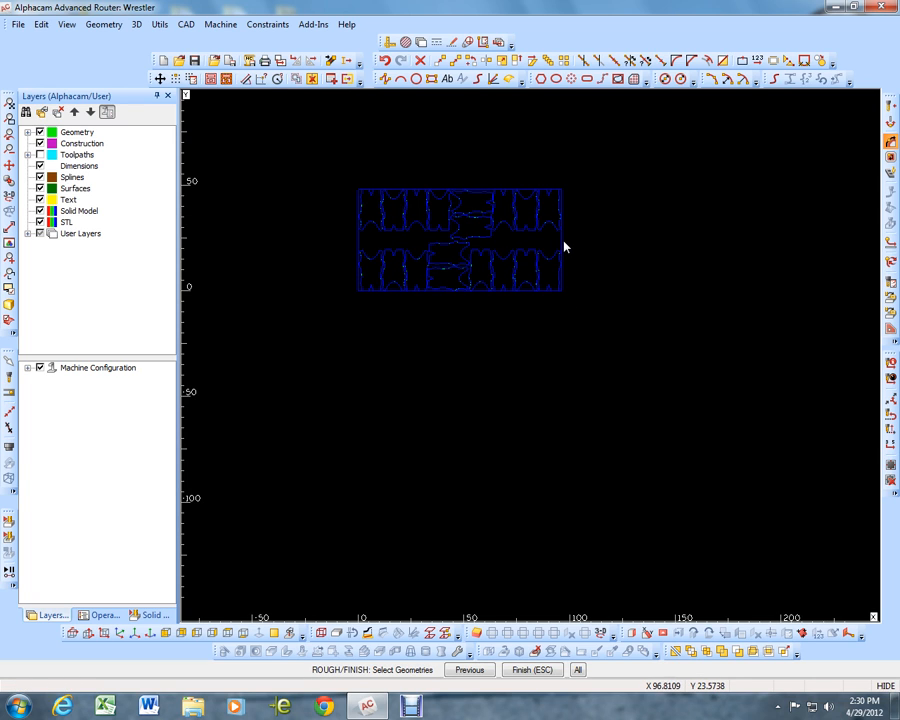
left_click(561, 246)
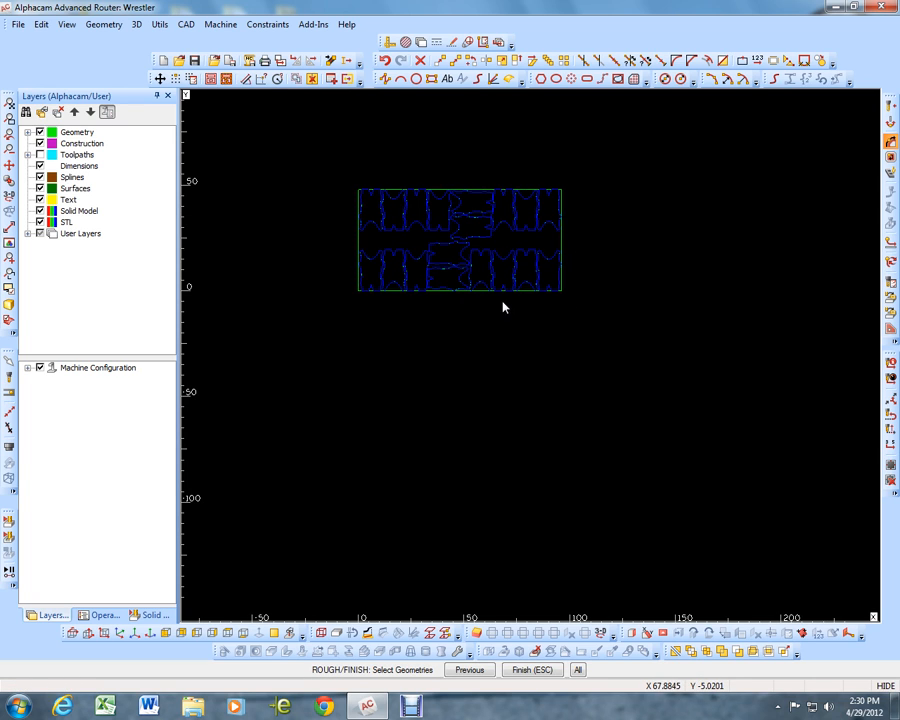
key("Escape")
Examine the new body toolpaths up close where neighbouring singlets nearly touch, and across the whole sheet
scroll(447, 270, "up", 10)
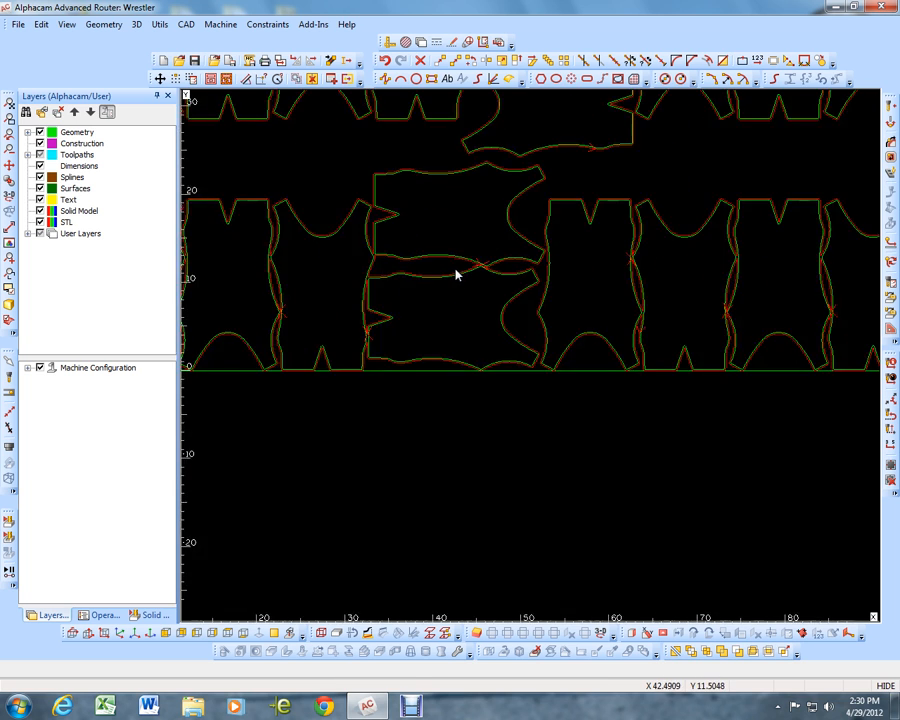
scroll(500, 250, "up", 4)
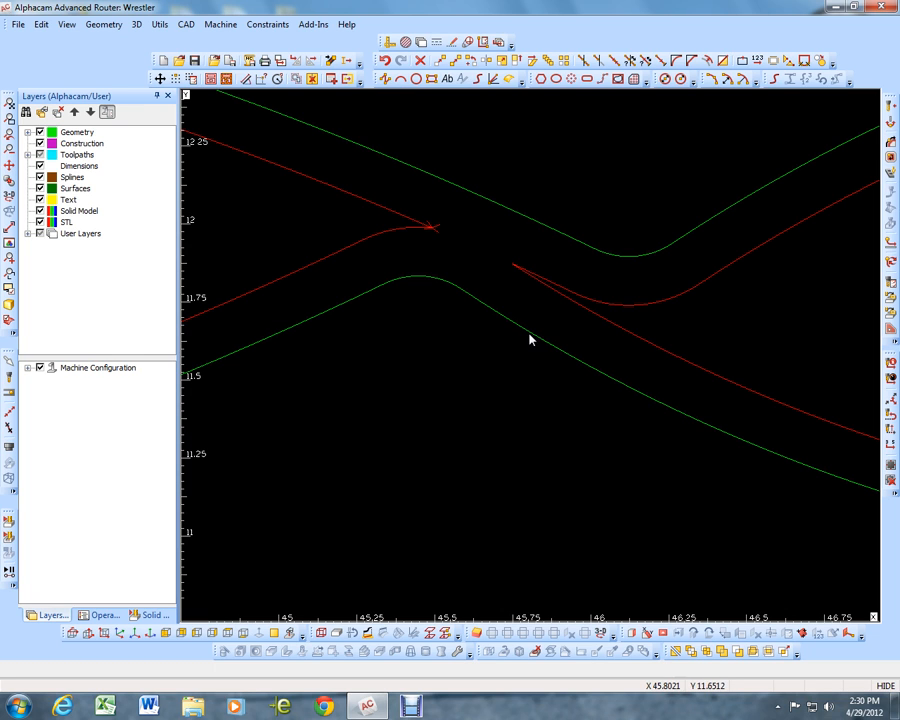
scroll(517, 305, "down", 4)
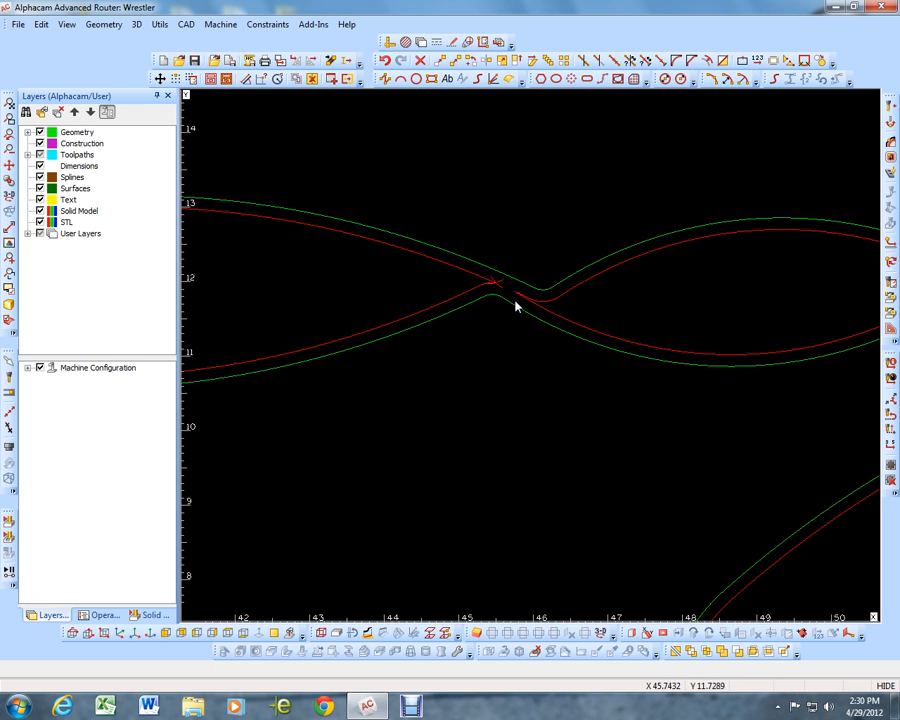
scroll(522, 312, "up", 1)
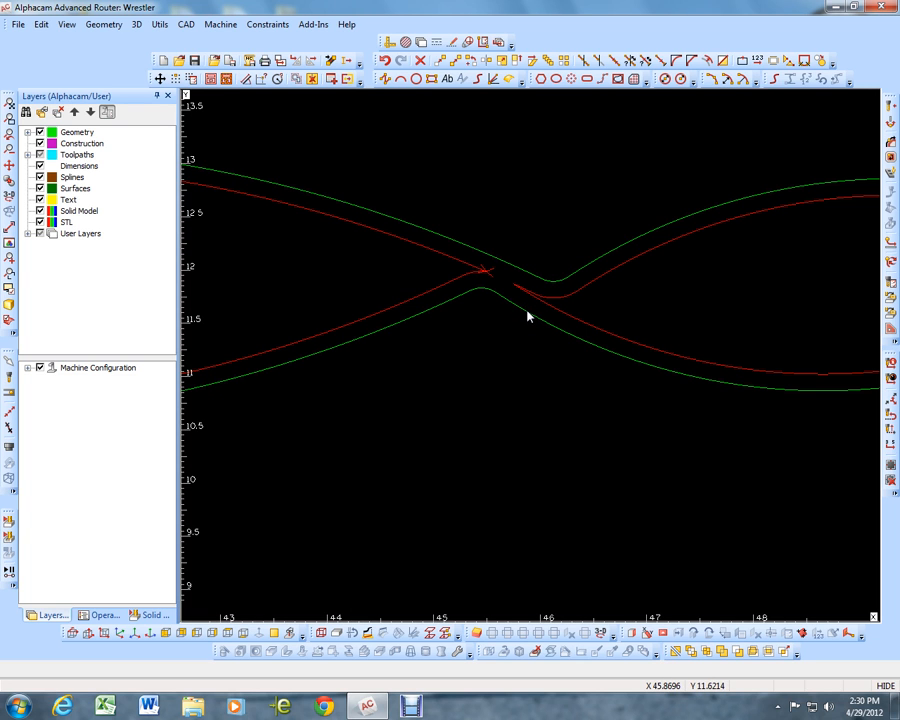
scroll(527, 308, "down", 6)
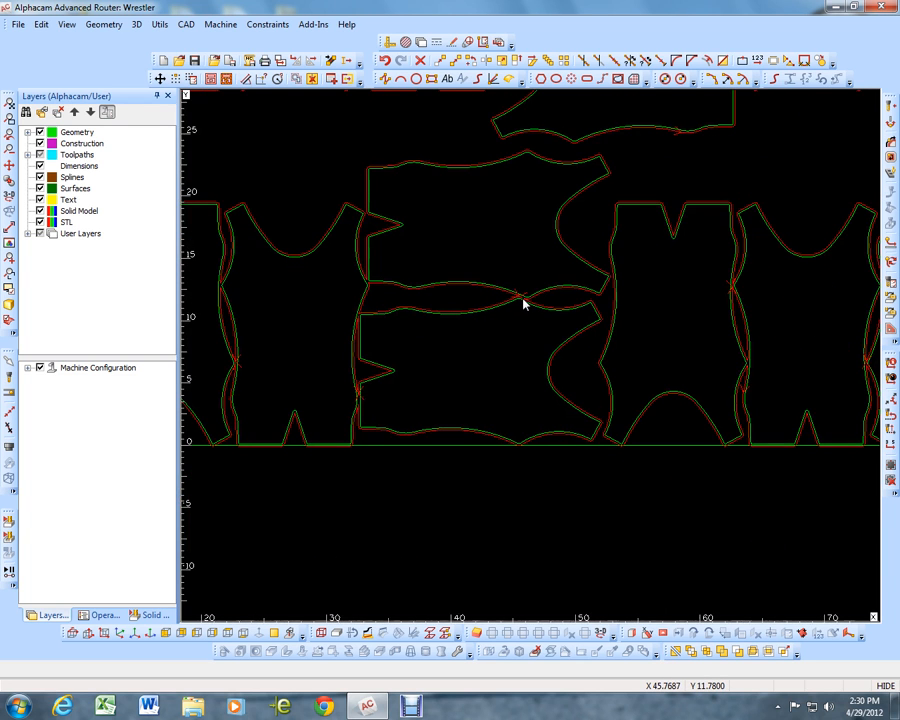
scroll(527, 306, "down", 2)
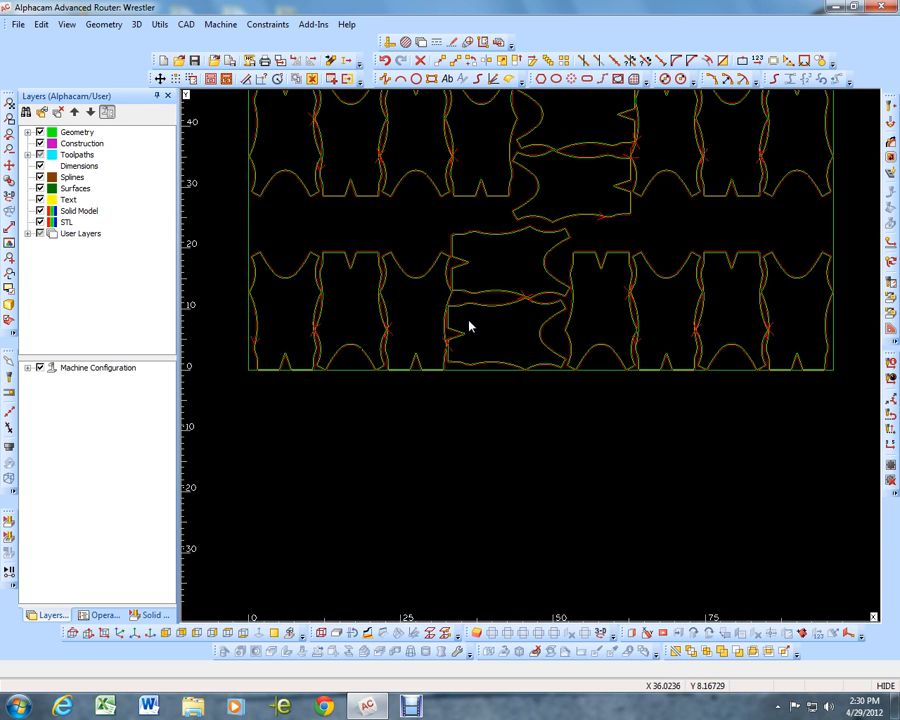
scroll(451, 325, "down", 1)
scroll(452, 226, "up", 2)
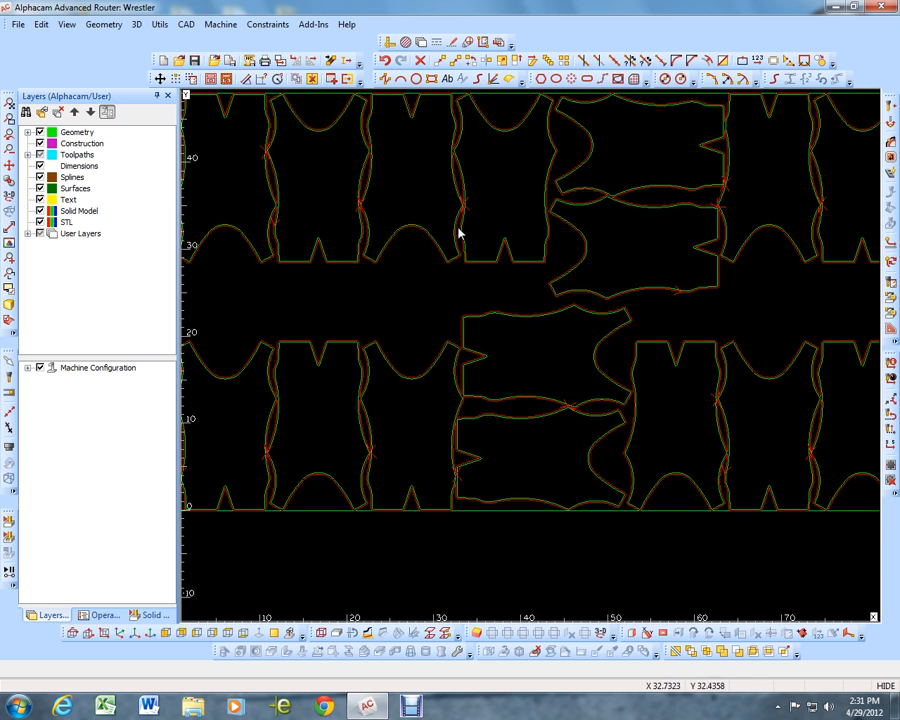
scroll(456, 227, "down", 1)
scroll(355, 223, "down", 1)
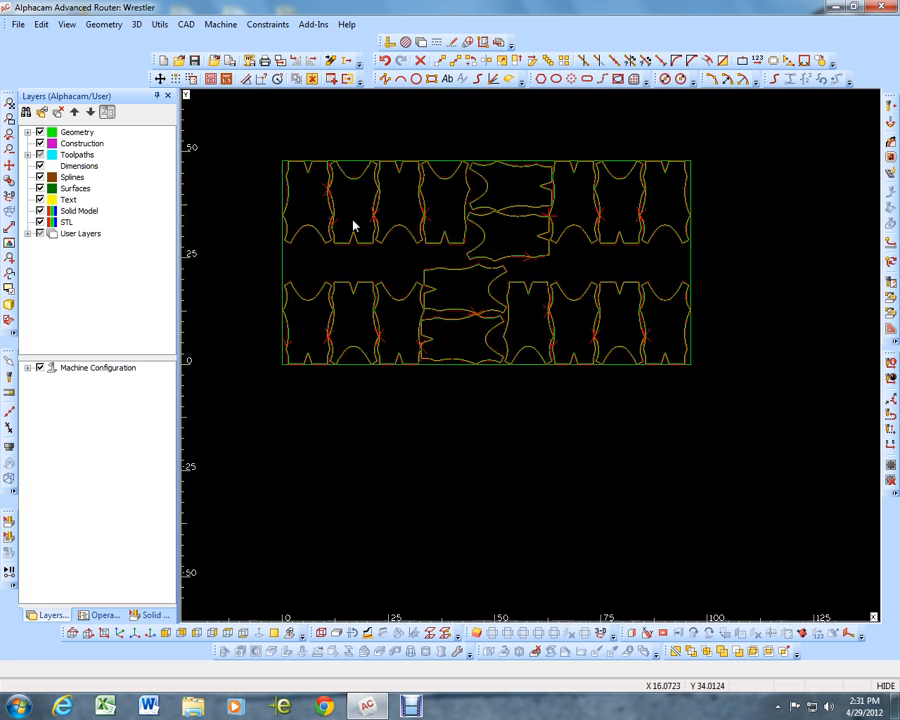
Set up a vertical-sided Rough / Finish operation for selected geometries with tool center compensation and 0 stock to be left
left_click(893, 147)
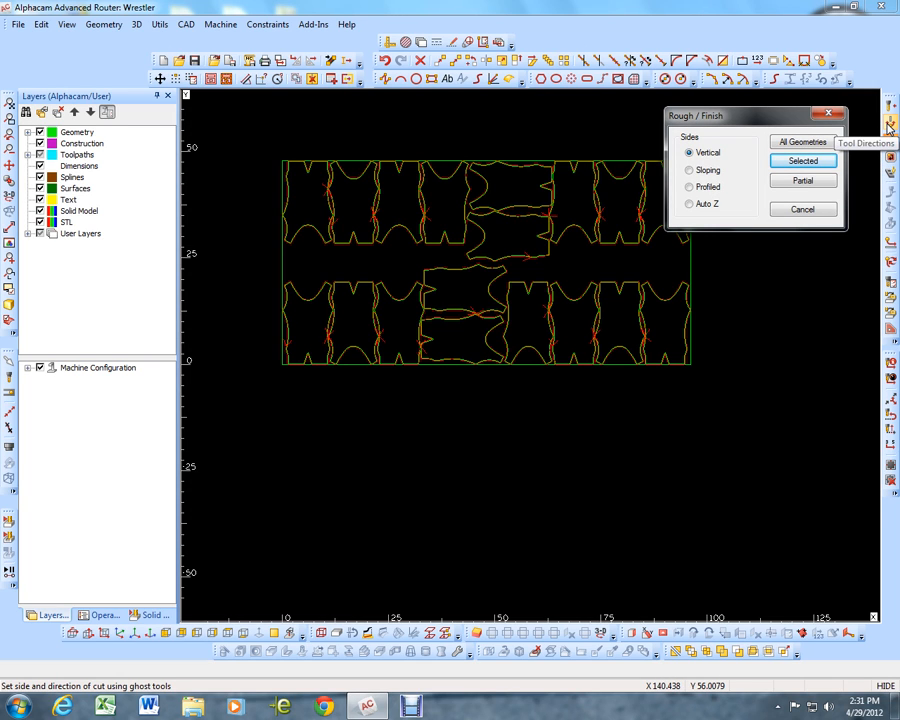
left_click(803, 161)
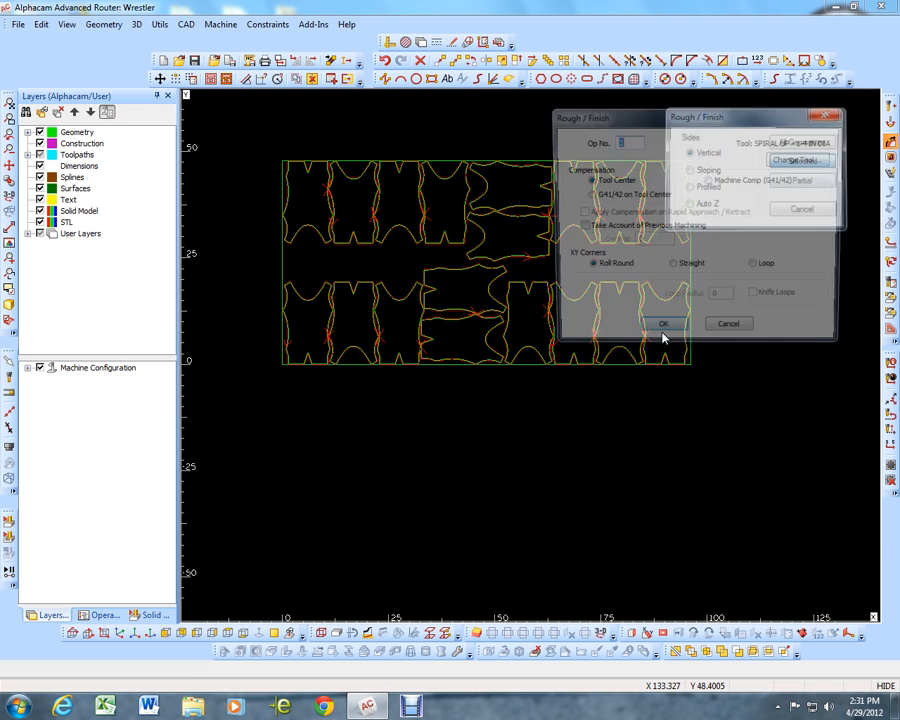
left_click(658, 334)
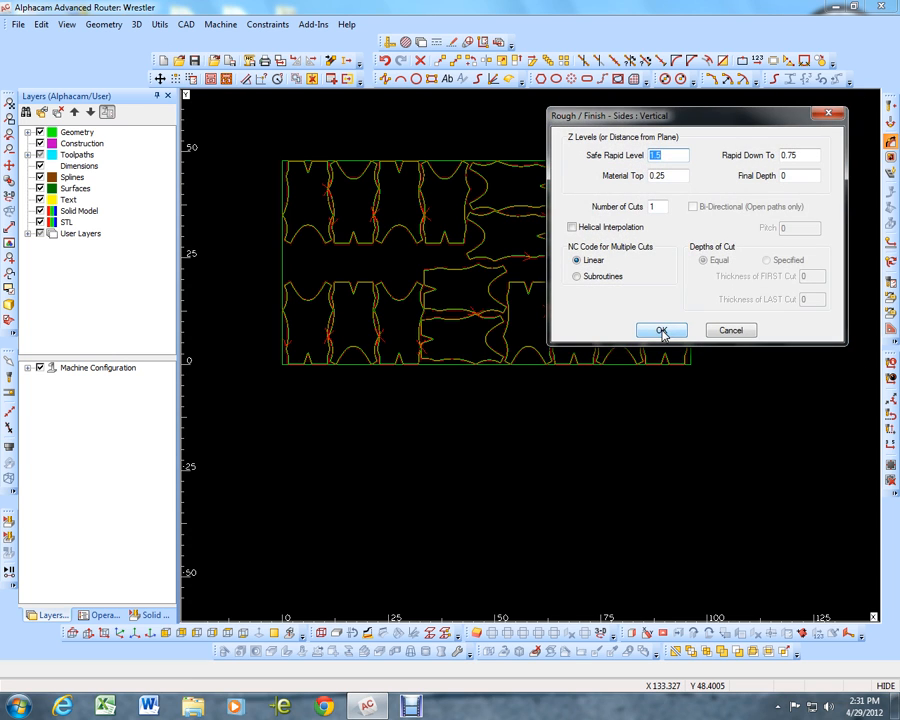
left_click(661, 331)
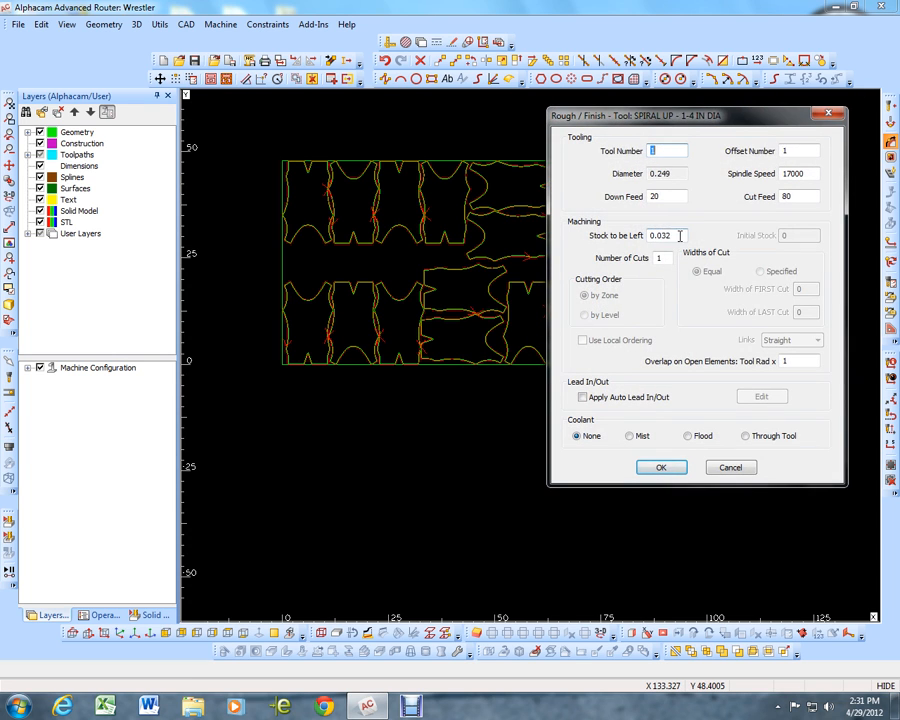
left_click_drag(680, 236, 636, 236)
type("0")
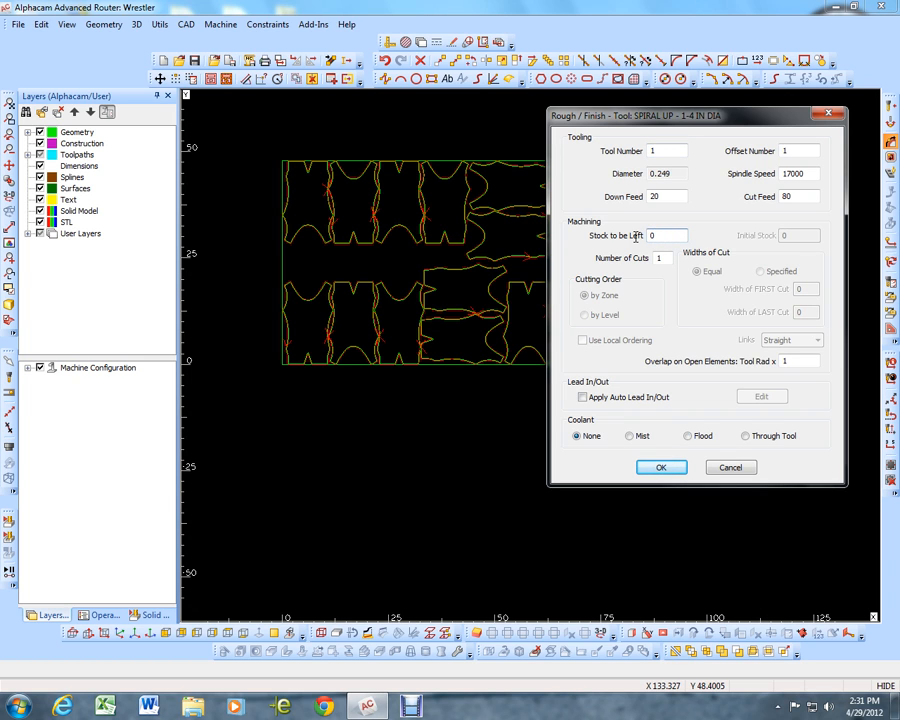
left_click(664, 469)
Create the finish pass on all the nested singlet bodies, leaving the sheet rectangle out of the window selection
left_click(251, 145)
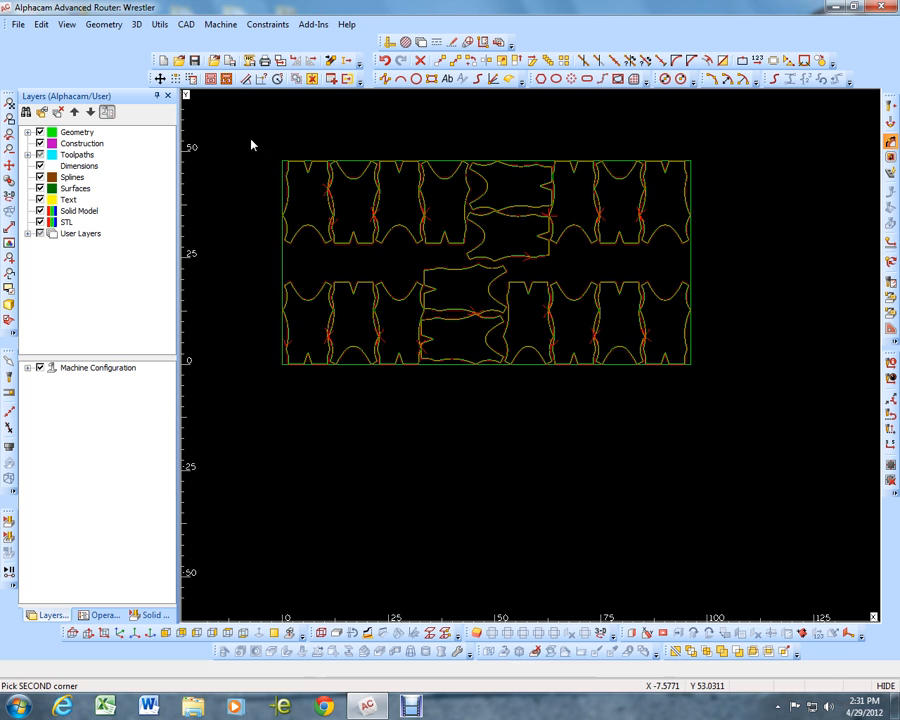
left_click(790, 395)
left_click(690, 263)
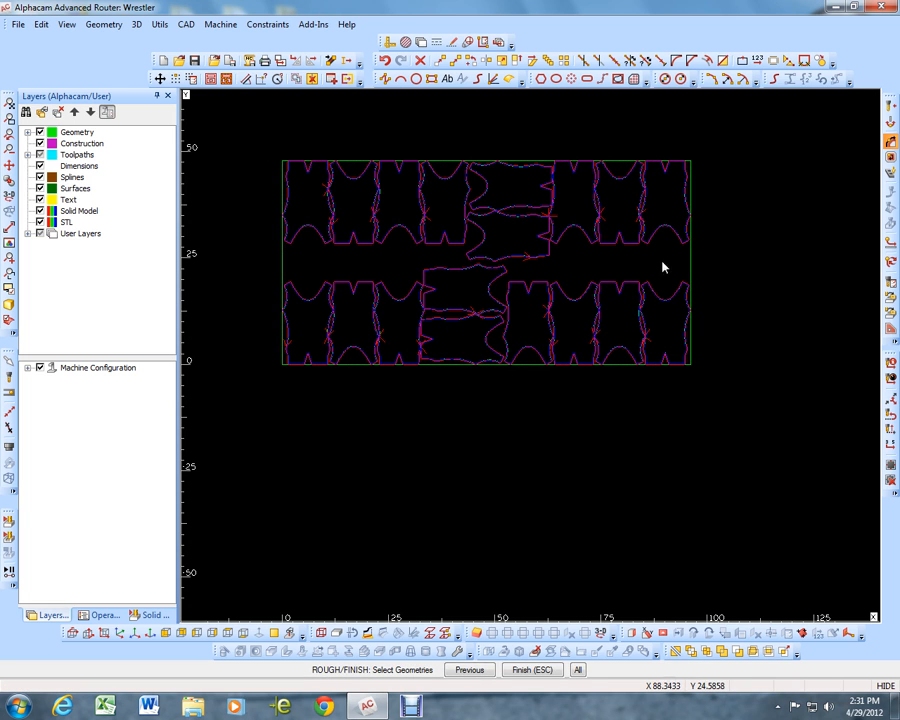
key("Escape")
Examine the finish and roughing toolpaths up close where neighbouring singlets nearly touch, and across the whole sheet
scroll(517, 262, "up", 2)
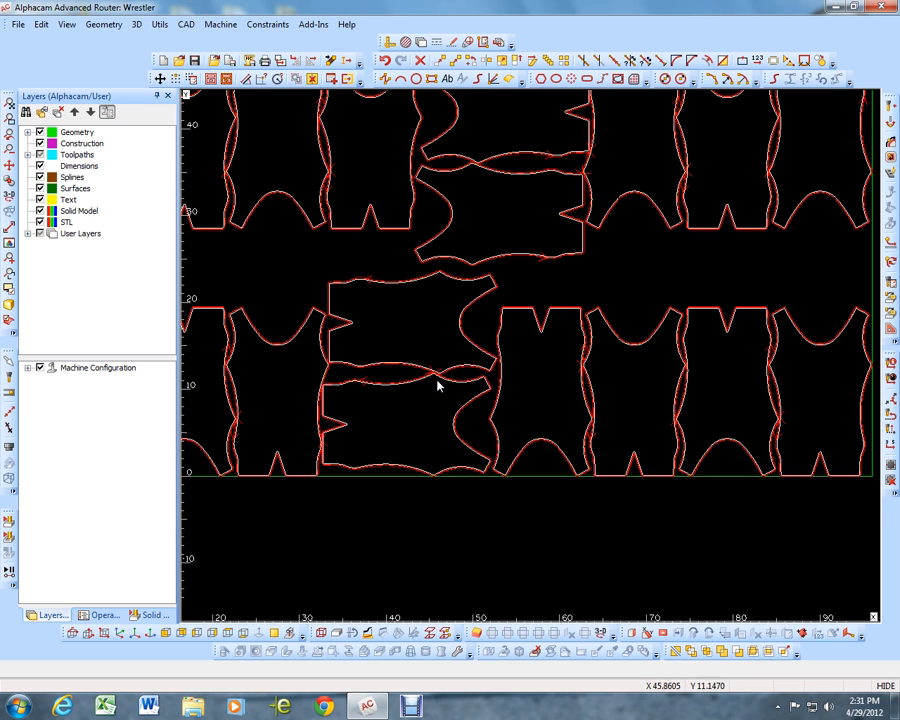
scroll(437, 385, "up", 10)
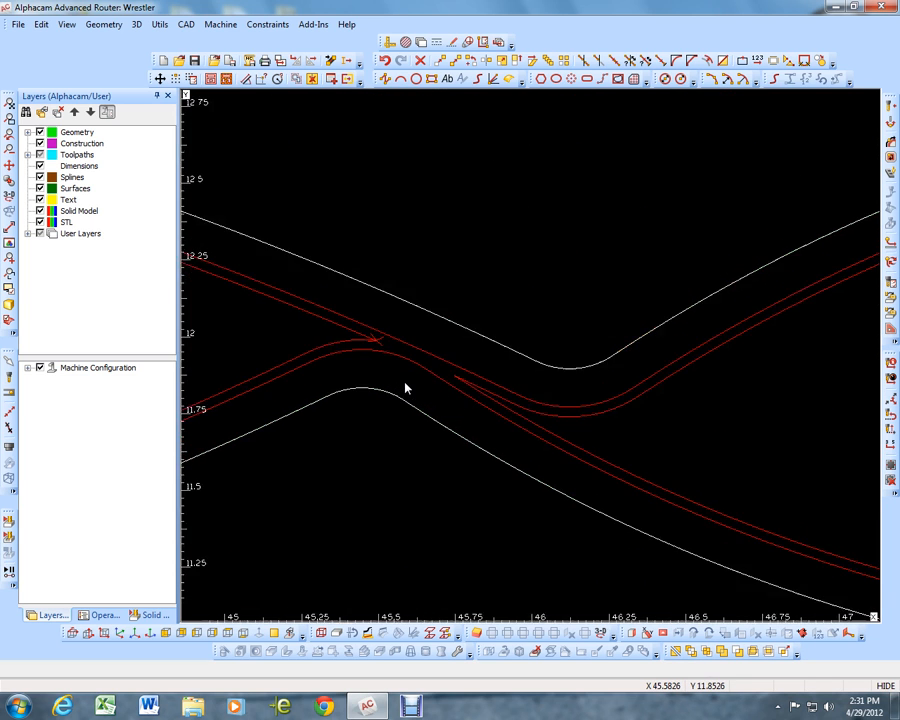
scroll(405, 386, "up", 2)
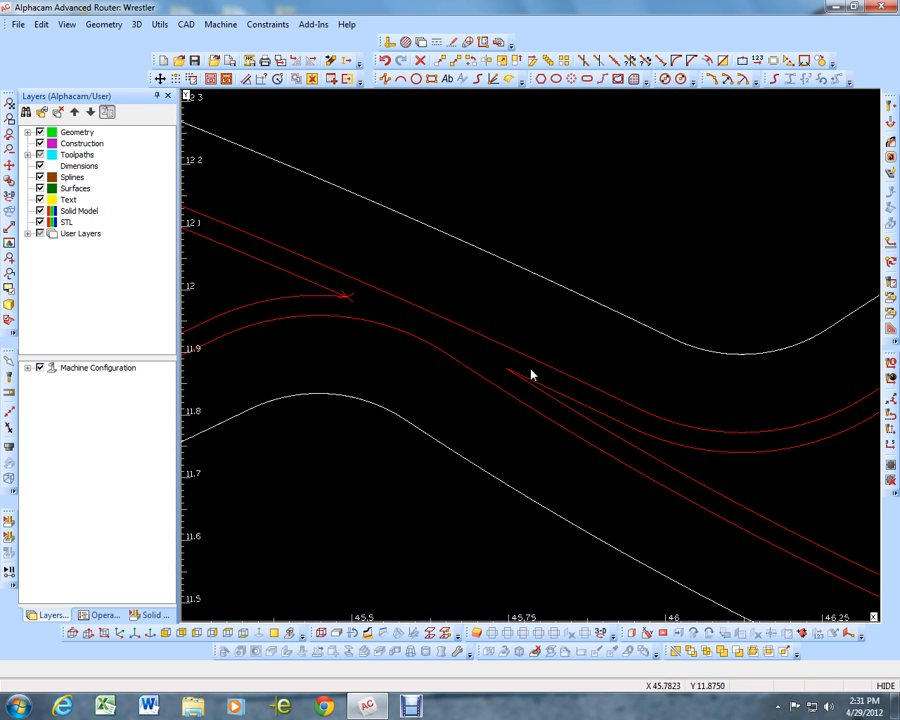
scroll(526, 348, "down", 7)
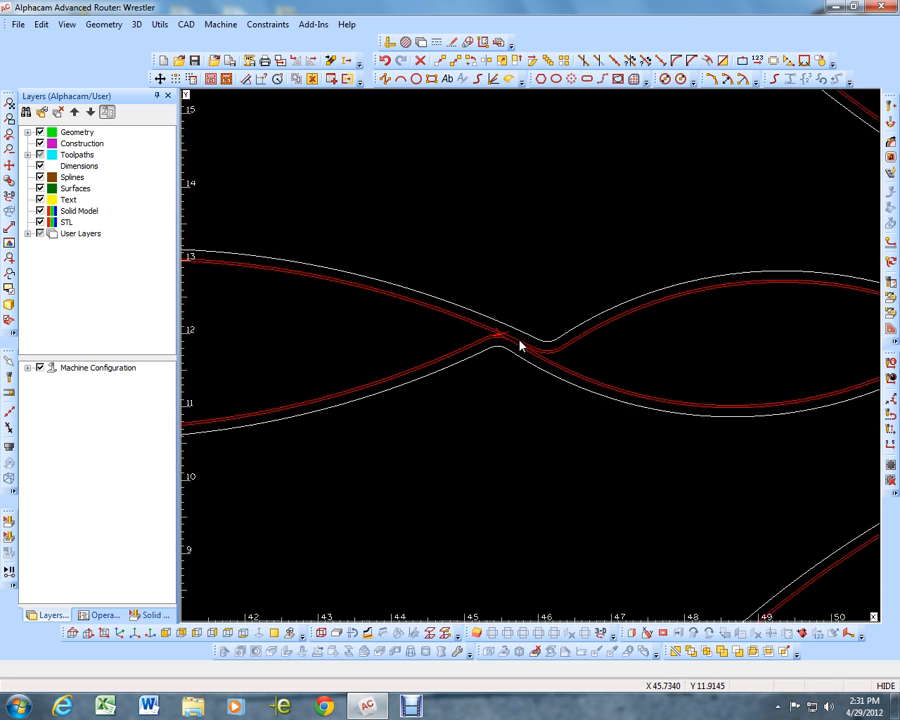
scroll(519, 345, "down", 3)
scroll(540, 344, "down", 4)
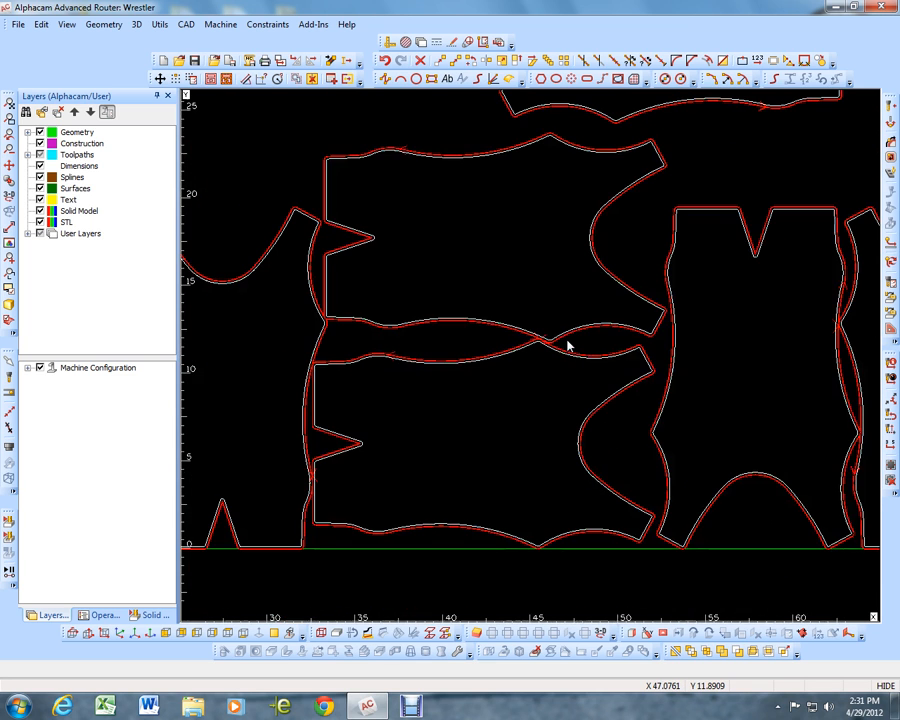
scroll(355, 340, "up", 7)
scroll(385, 325, "up", 5)
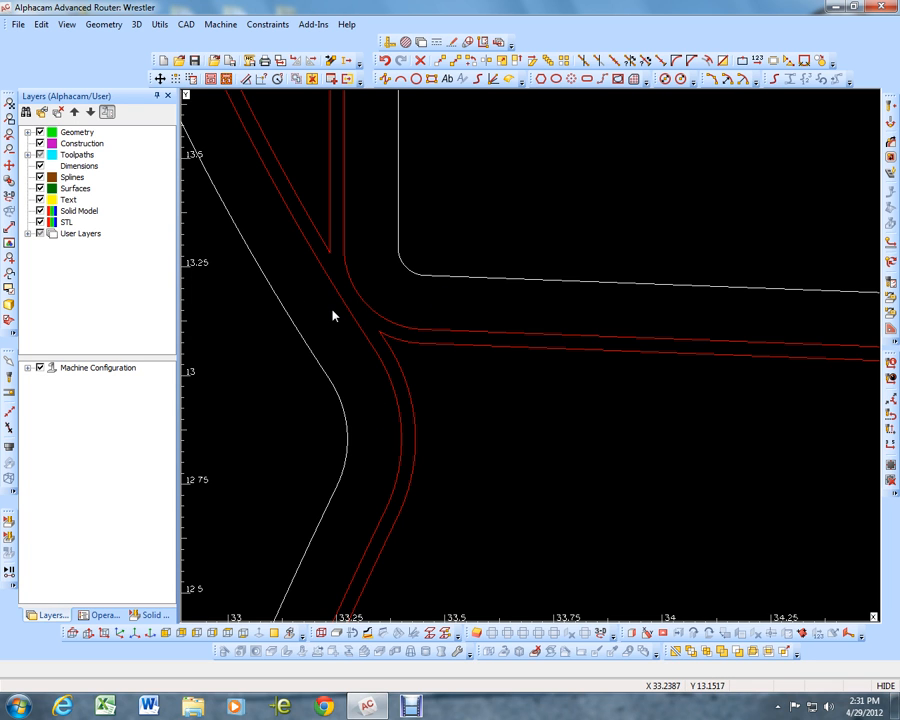
scroll(333, 315, "down", 10)
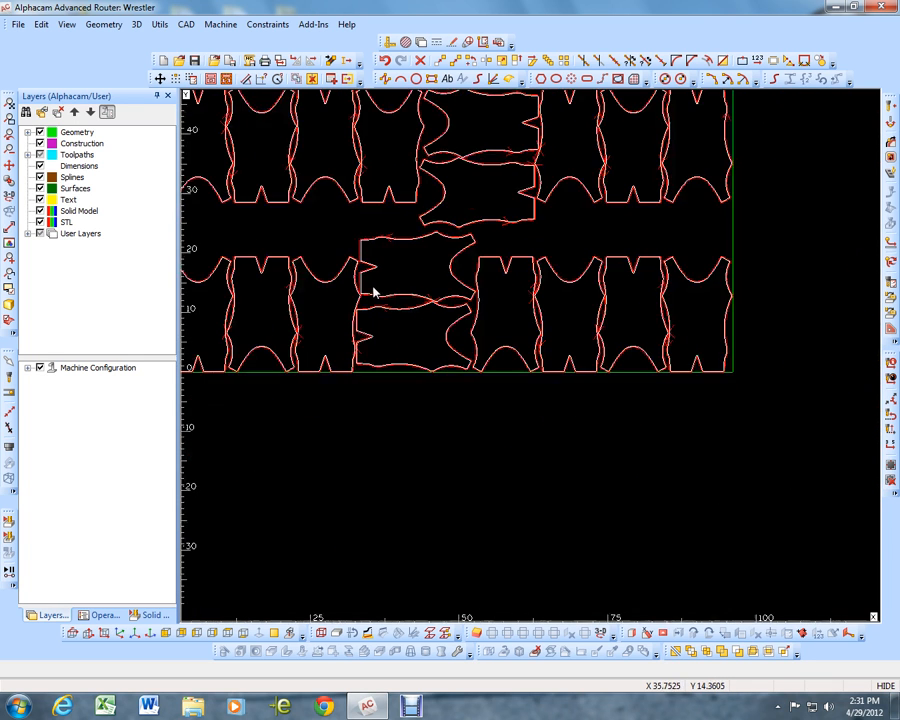
scroll(425, 301, "down", 2)
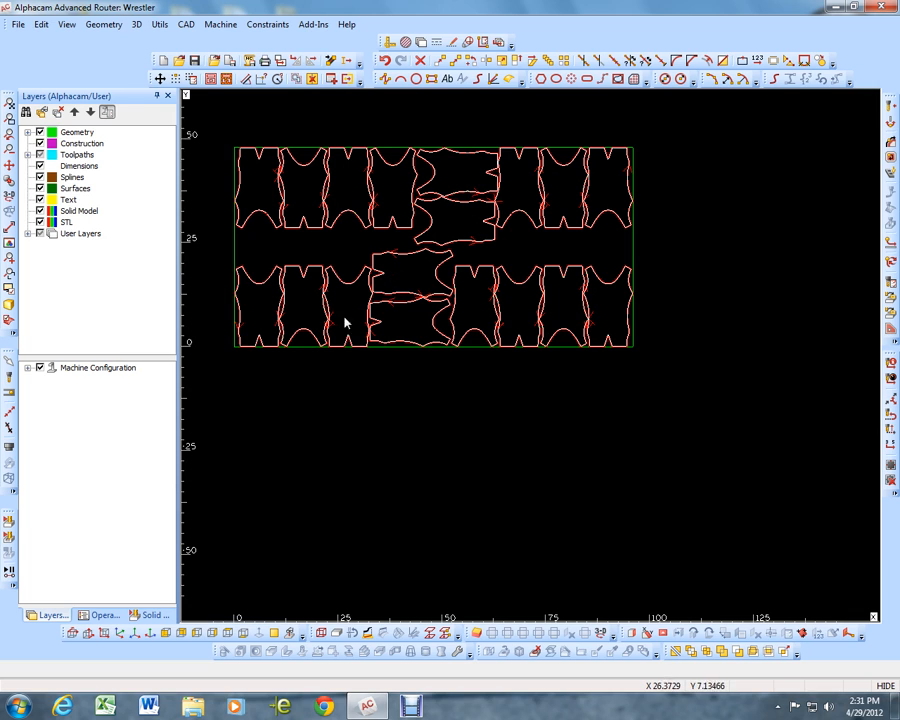
Compare the Op 2 roughing and finish passes up close by hiding and redisplaying the finish pass in the operations list
left_click(101, 615)
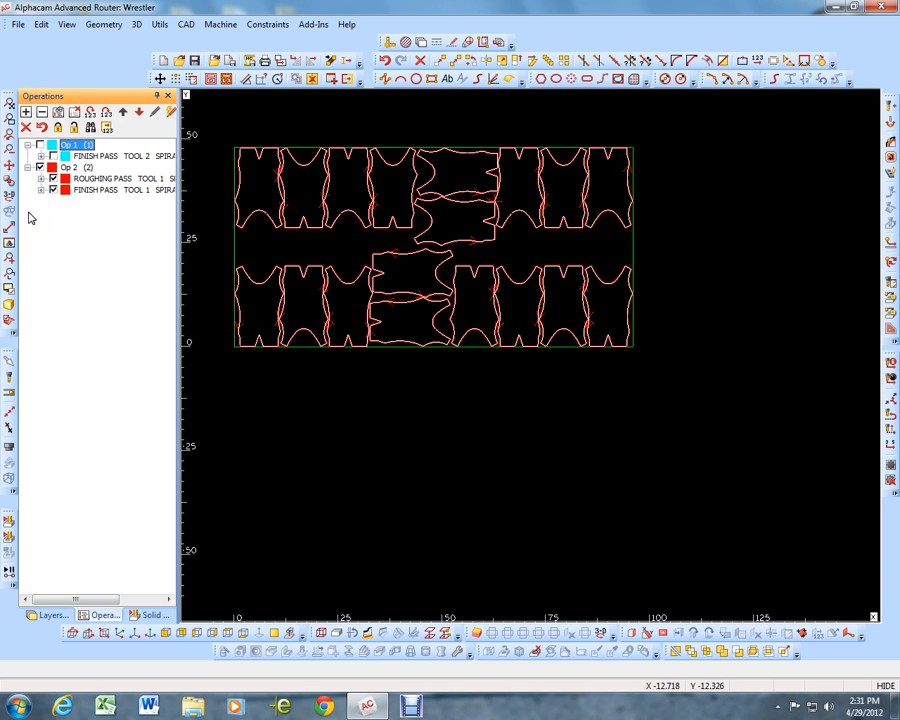
scroll(375, 318, "up", 3)
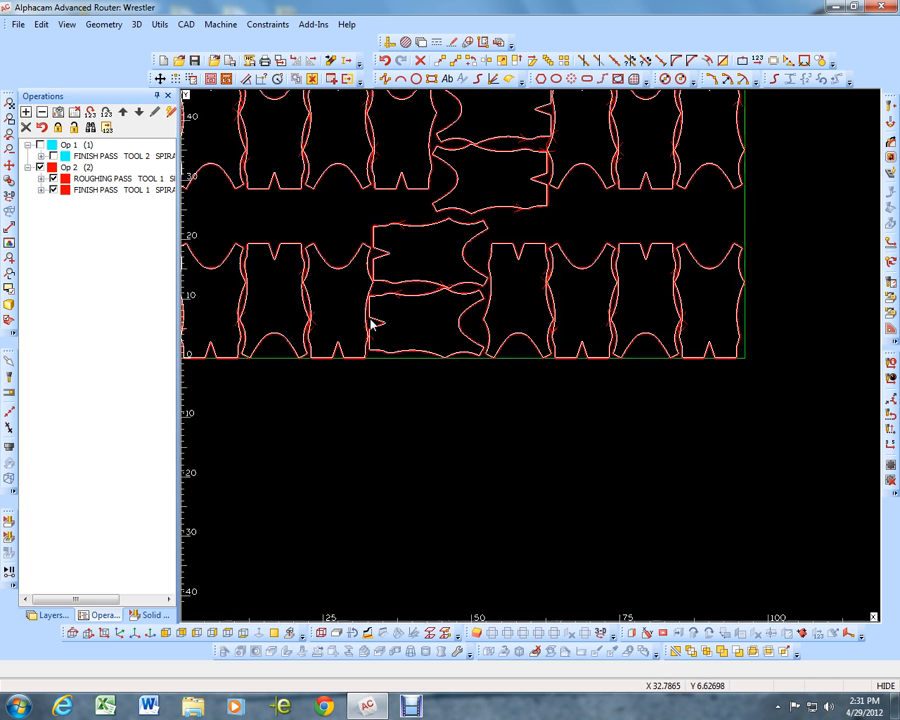
scroll(520, 265, "up", 10)
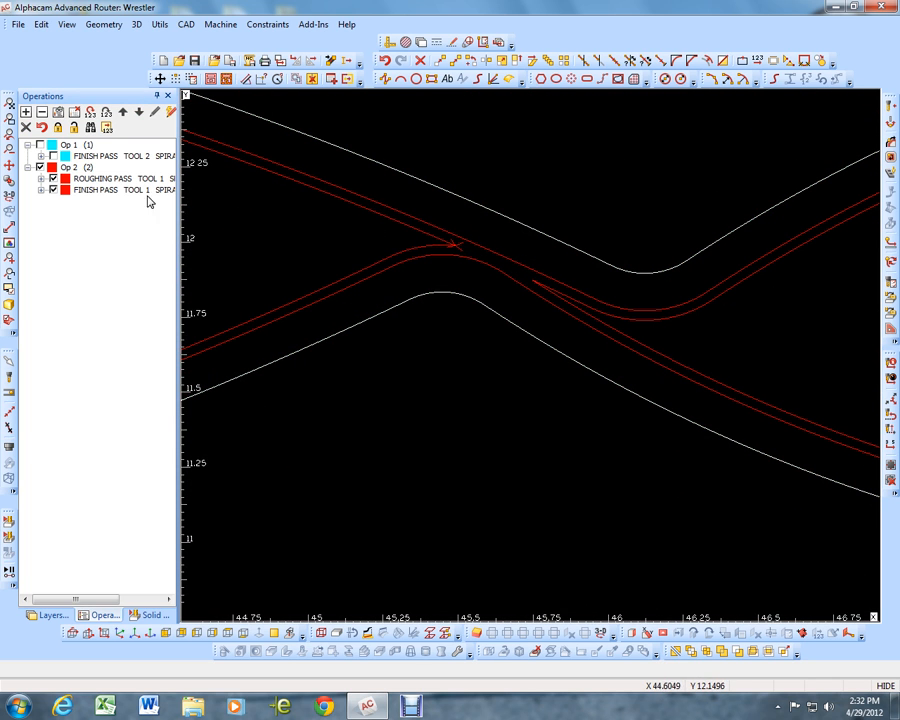
left_click(53, 190)
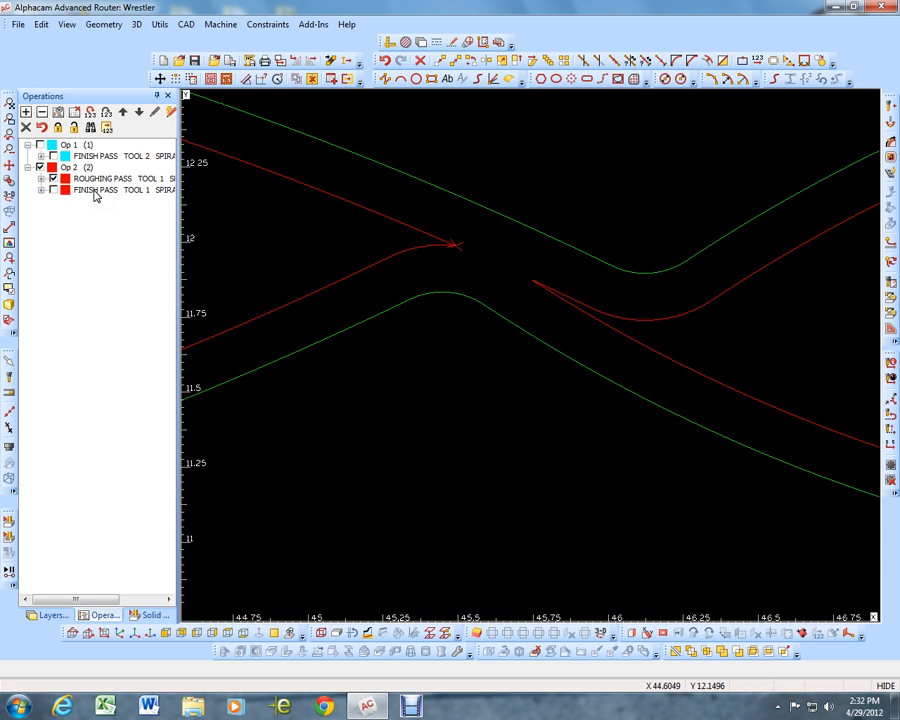
left_click(53, 190)
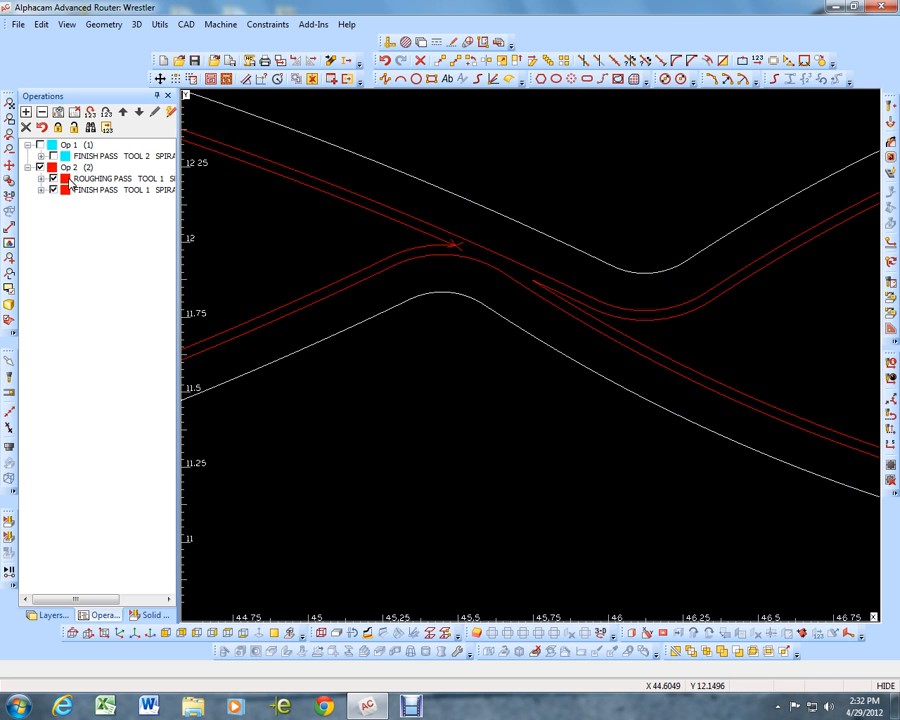
Delete the roughing pass with the 1/4 inch spiral tool from Op 2
left_click(85, 180)
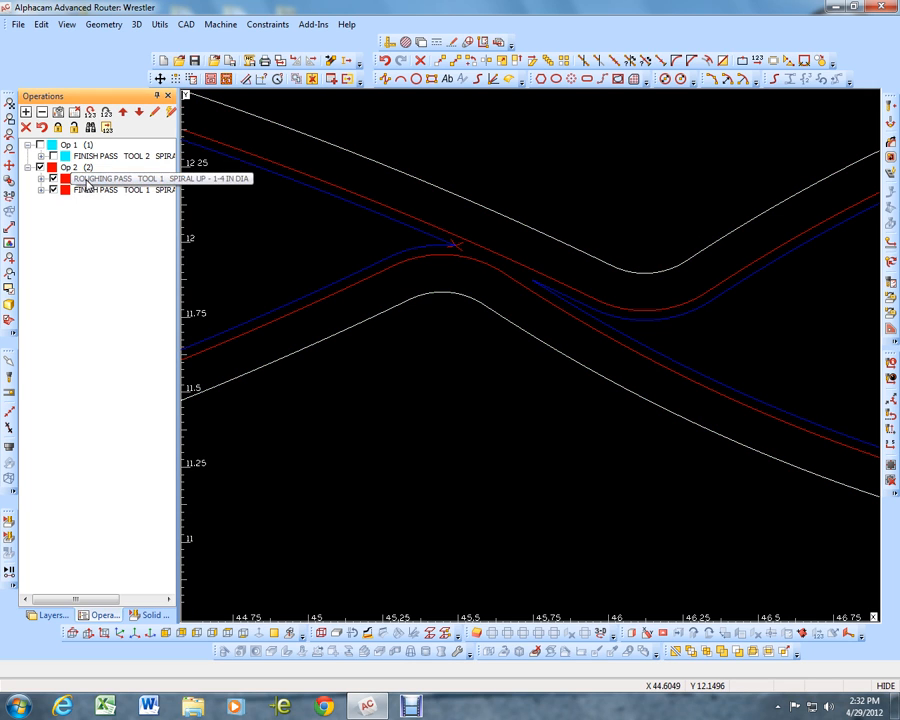
right_click(87, 181)
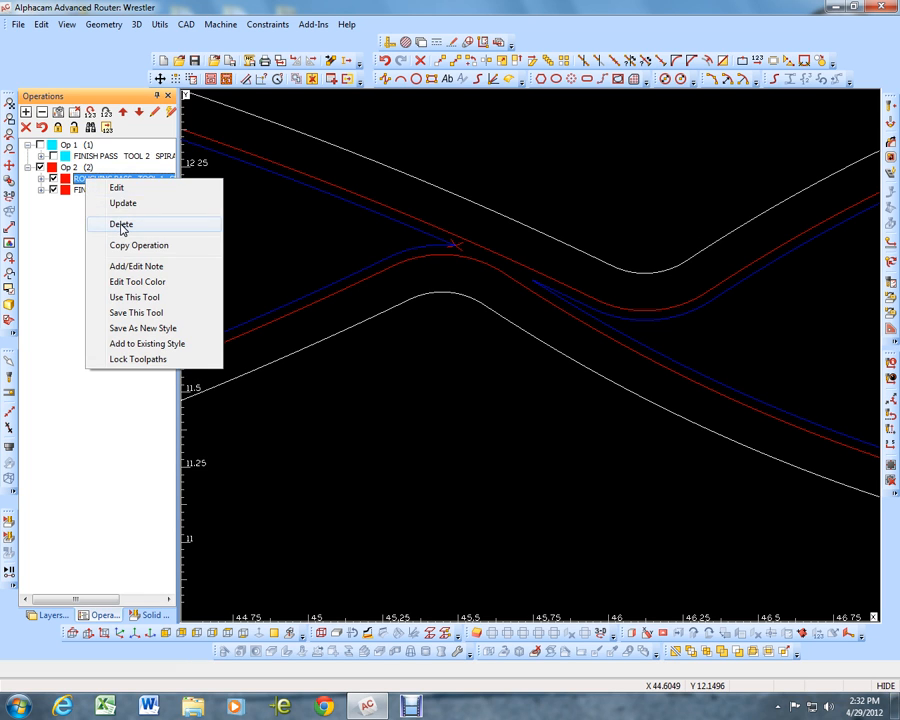
left_click(121, 225)
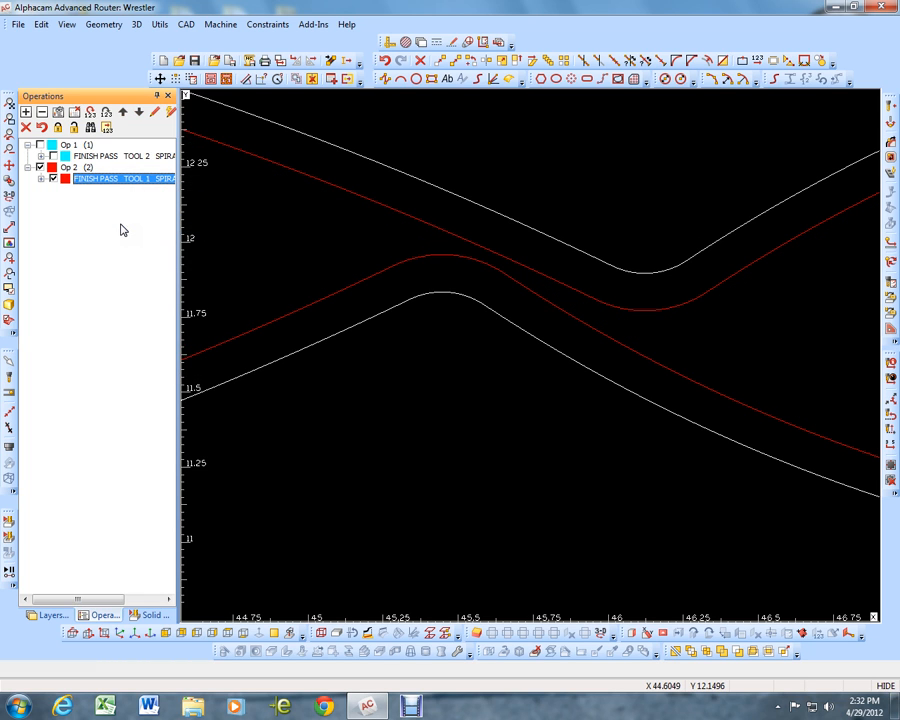
left_click(308, 227)
Display the Op 1 hole toolpaths together with the body toolpaths and check them across the whole sheet
scroll(330, 246, "down", 8)
scroll(392, 257, "down", 4)
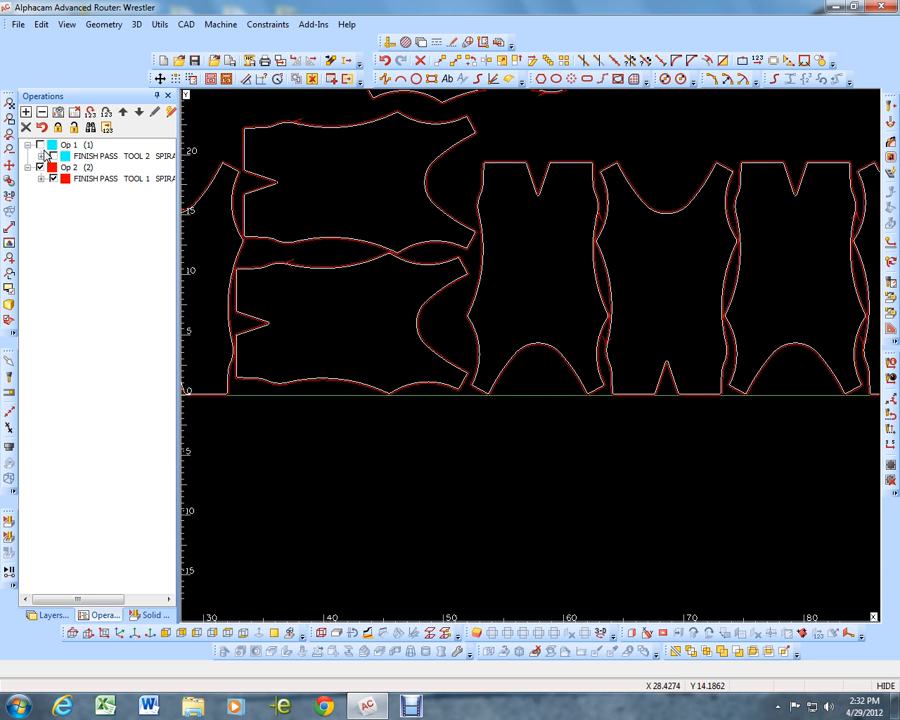
left_click(41, 146)
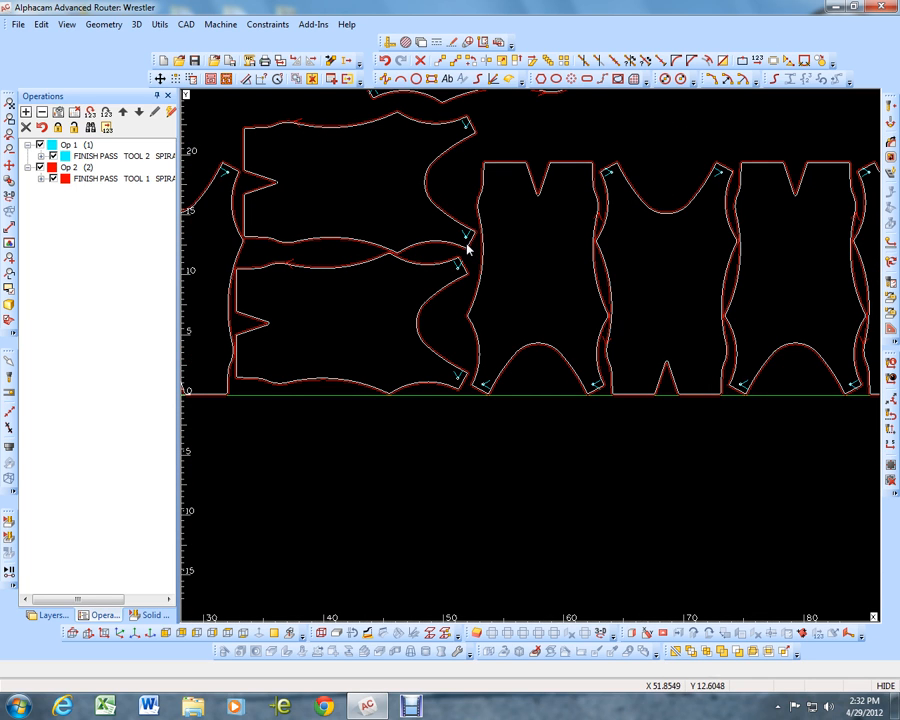
scroll(468, 249, "up", 5)
scroll(470, 245, "down", 10)
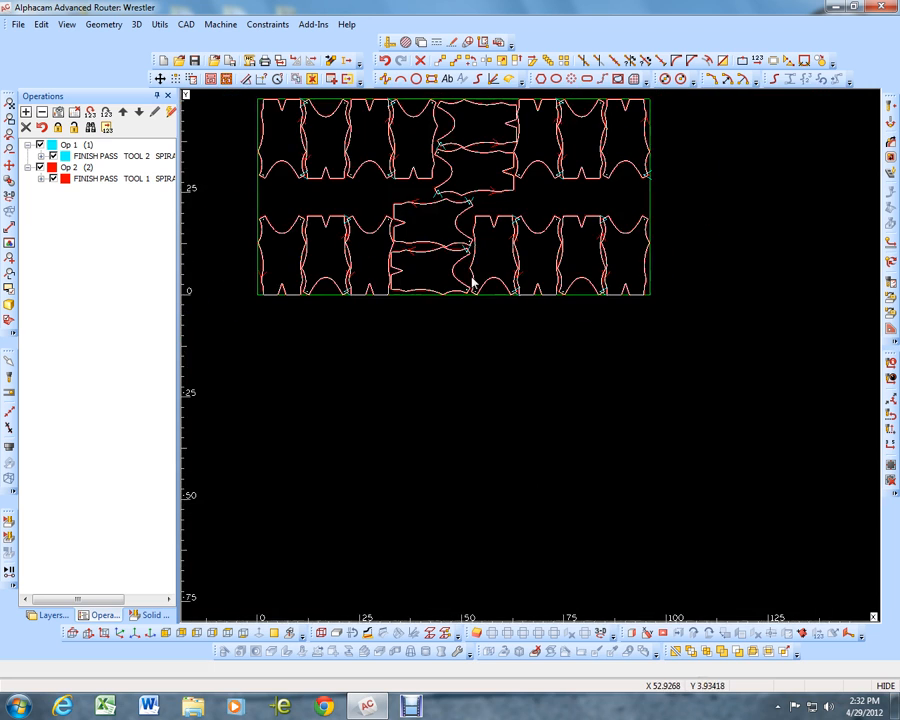
scroll(647, 299, "down", 2)
scroll(566, 165, "up", 2)
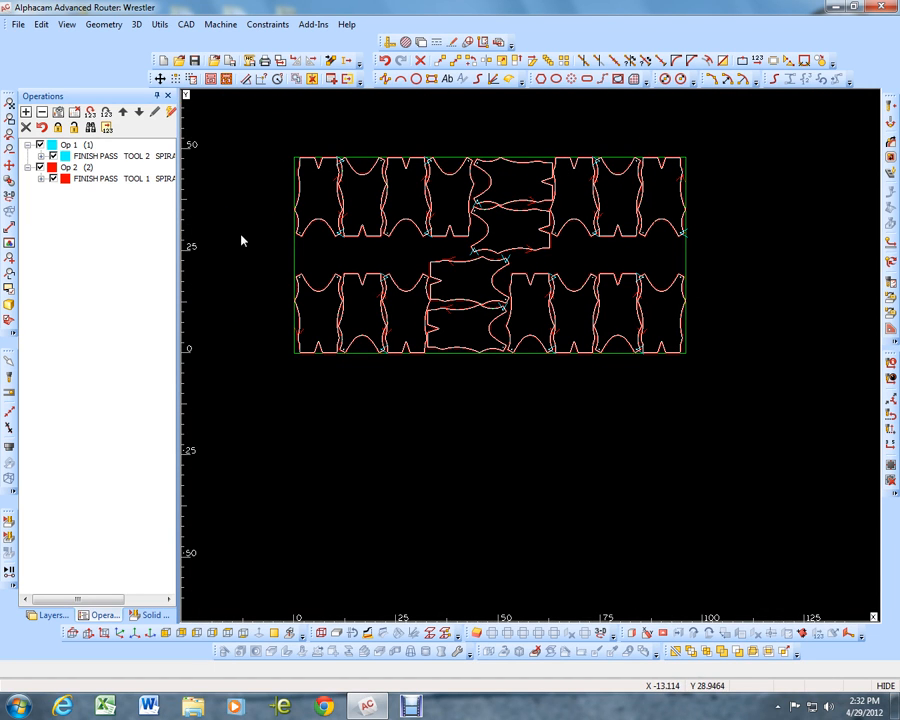
Define the sheet rectangle as the main material with its top at Z 0.25 and its bottom at Z 0
left_click(337, 632)
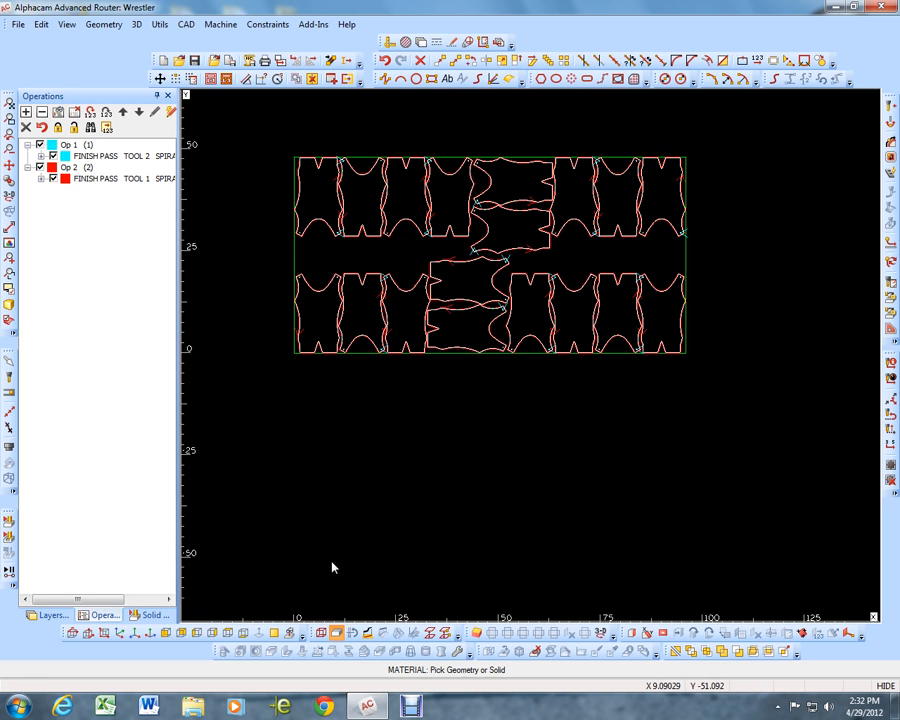
left_click(364, 362)
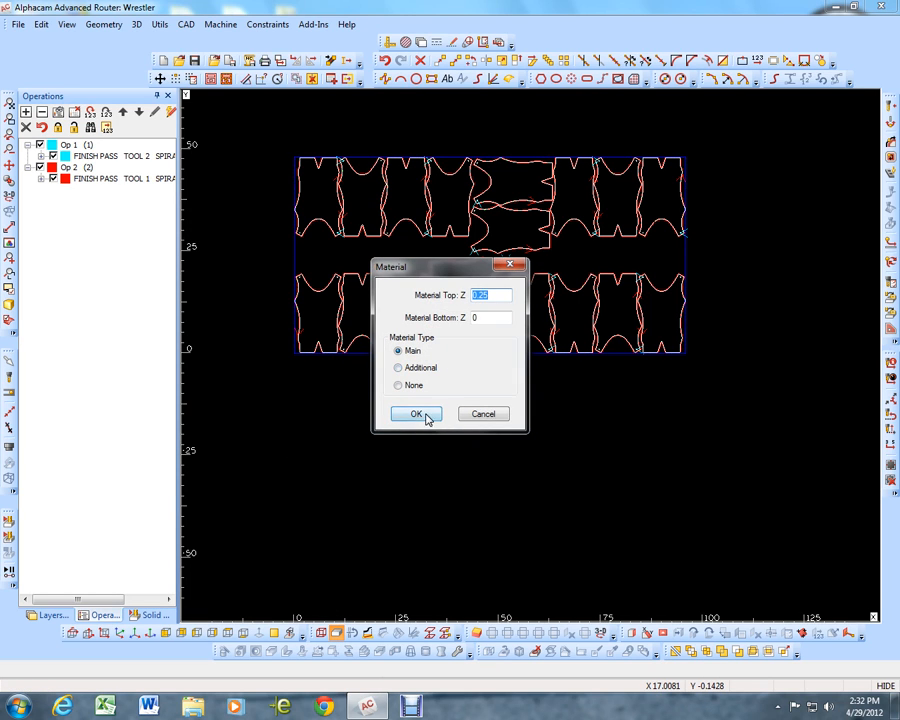
left_click(422, 414)
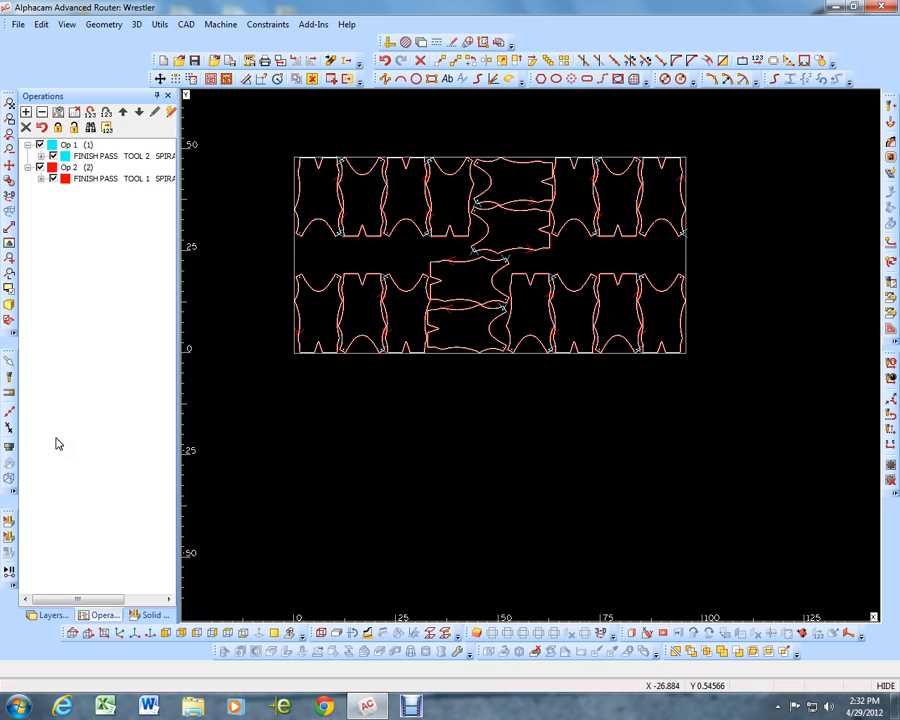
Run the solid simulation of the toolpaths in a 3D view at a reduced speed, focusing on the sheet area being cut
left_click(9, 542)
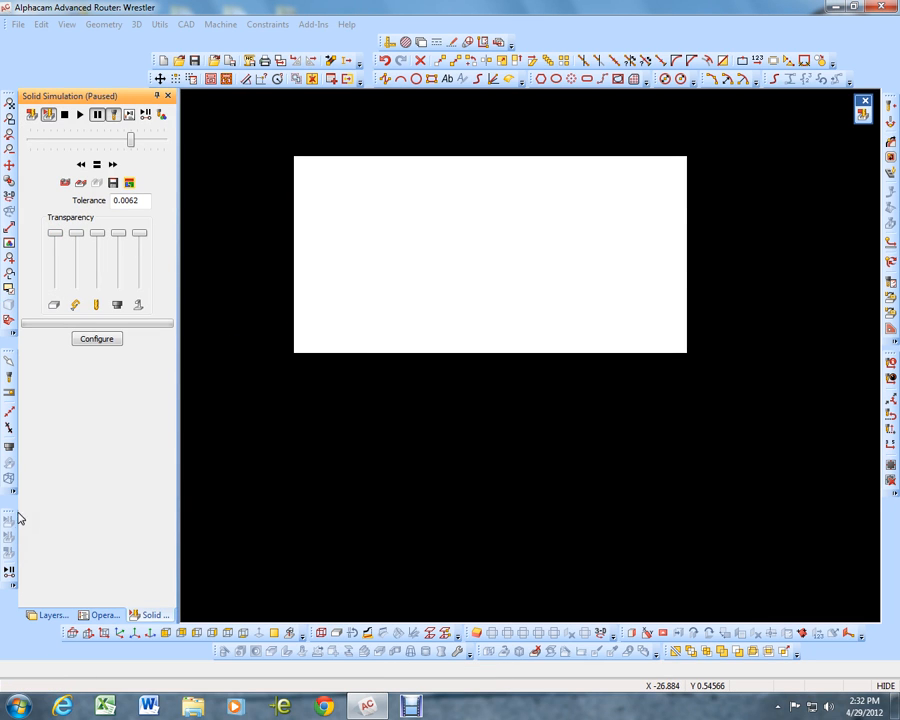
left_click(9, 195)
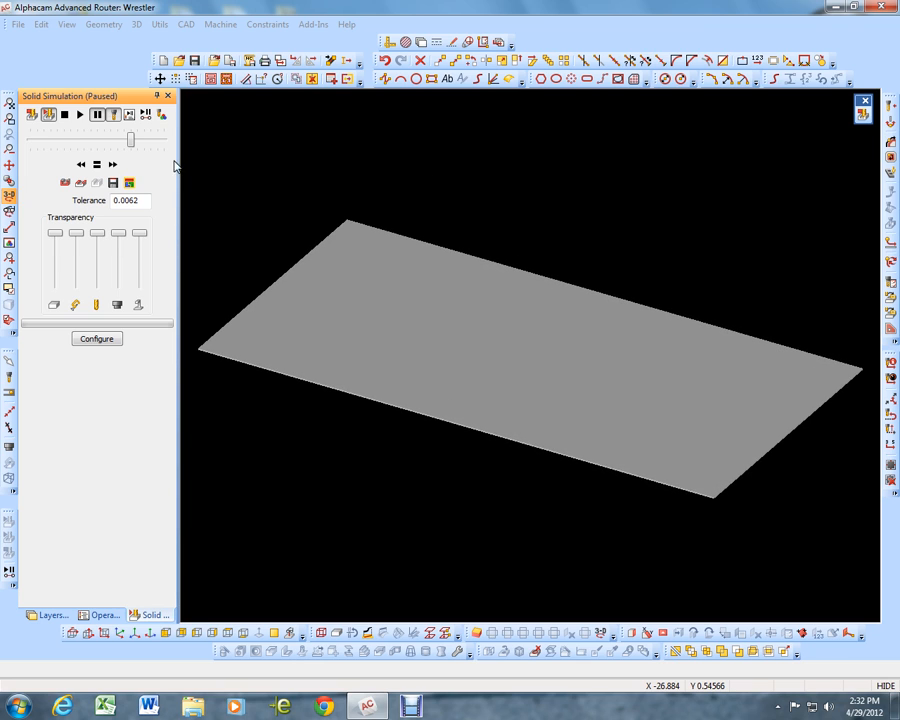
left_click(80, 115)
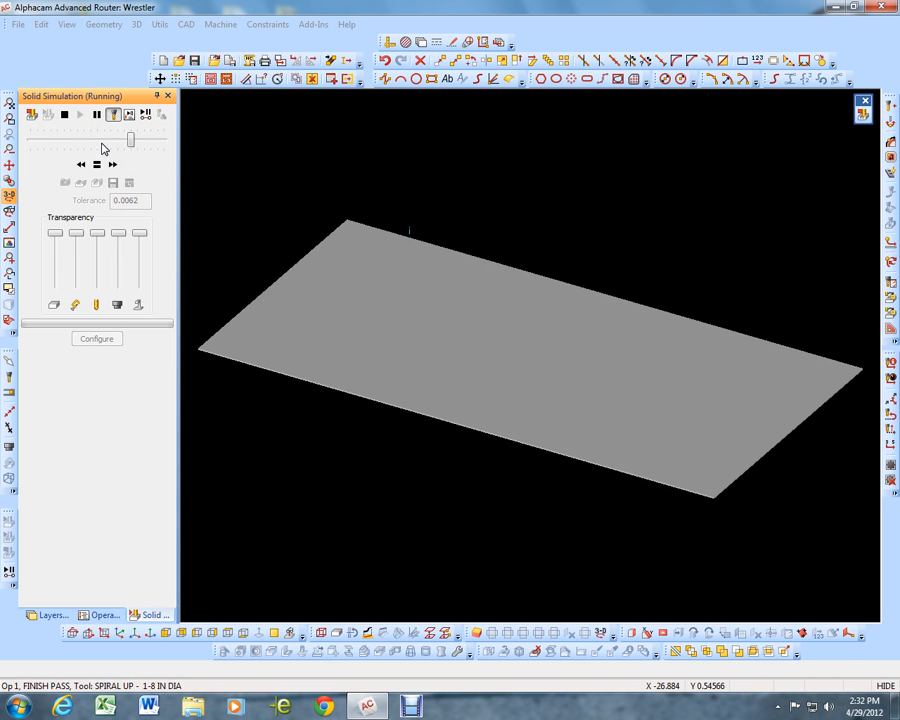
left_click_drag(130, 140, 77, 140)
scroll(384, 281, "up", 5)
scroll(430, 268, "down", 2)
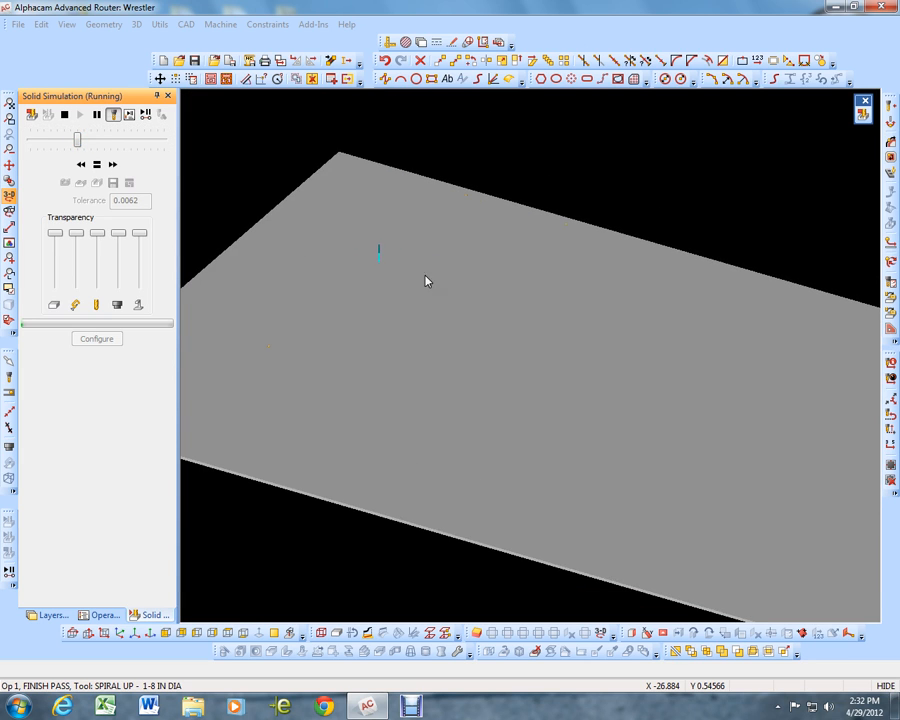
middle_click_drag(298, 291, 283, 296)
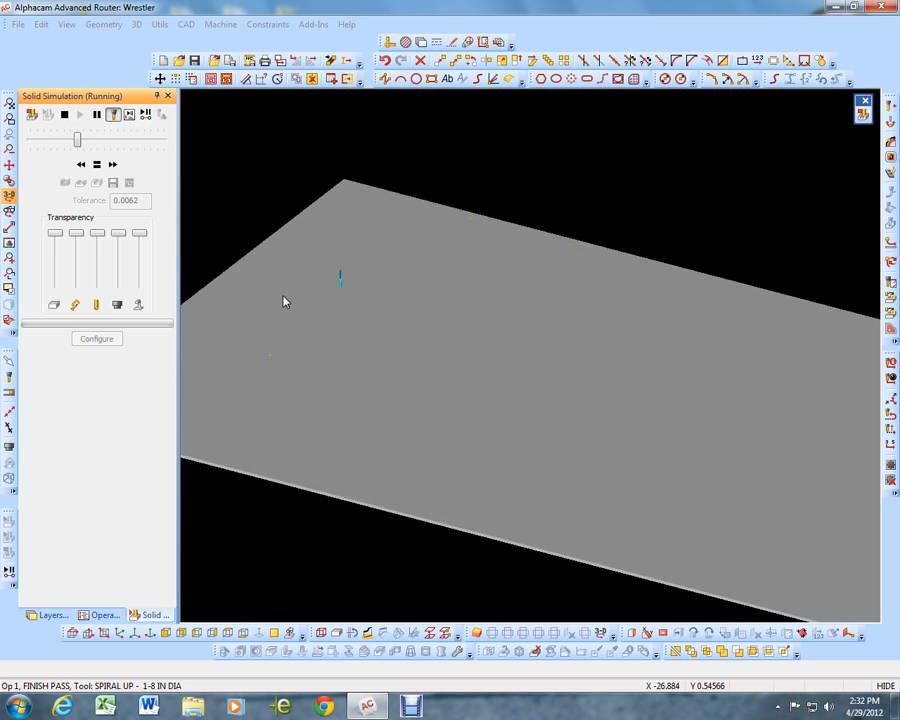
Raise the running solid simulation to maximum speed and inspect the Op 1 hole cuts up close and across the sheet
scroll(312, 300, "up", 5)
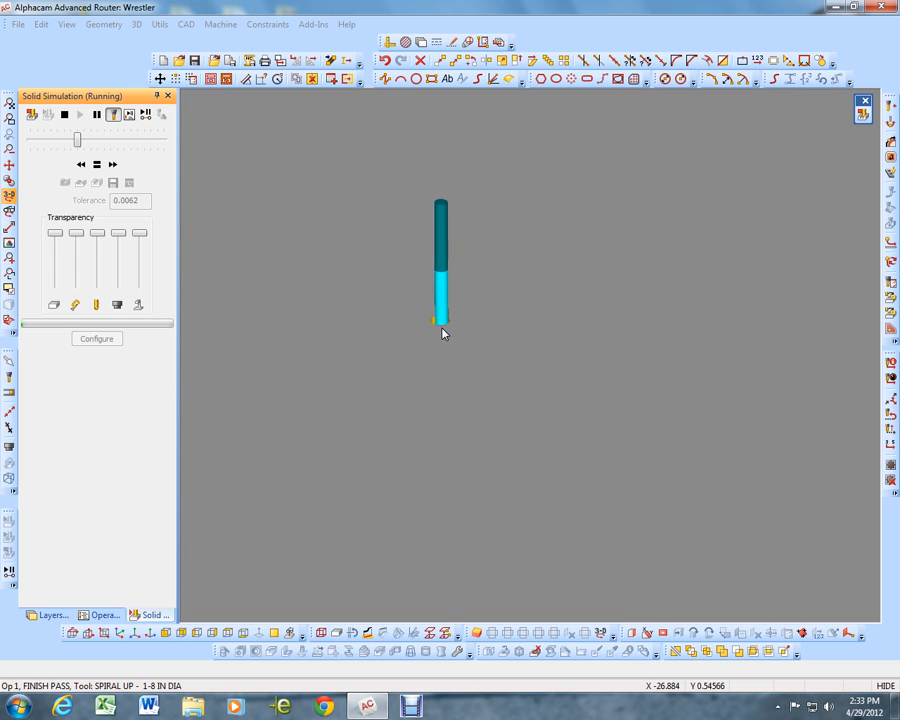
left_click(121, 140)
left_click(120, 141)
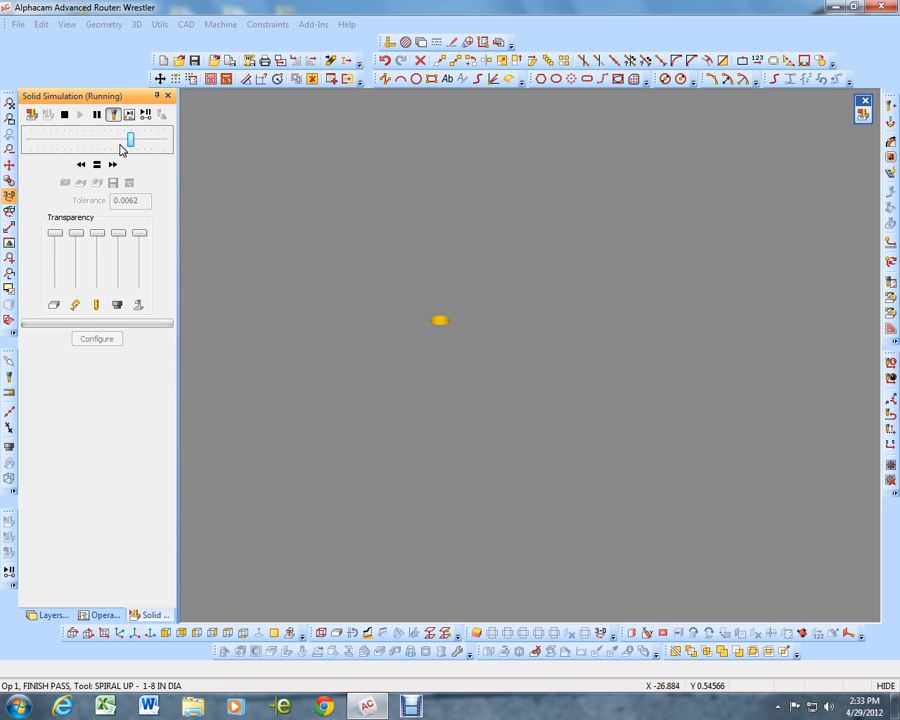
left_click(143, 143)
scroll(404, 224, "down", 8)
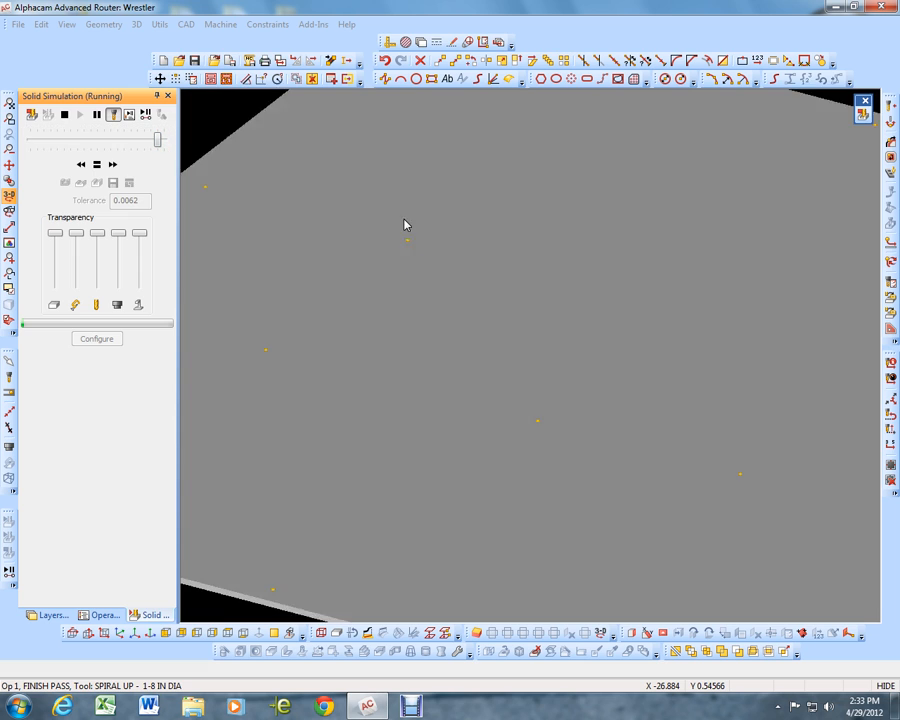
scroll(408, 230, "down", 2)
mouse_move(515, 196)
middle_mouse_down()
mouse_move(515, 255)
mouse_move(510, 205)
middle_mouse_up()
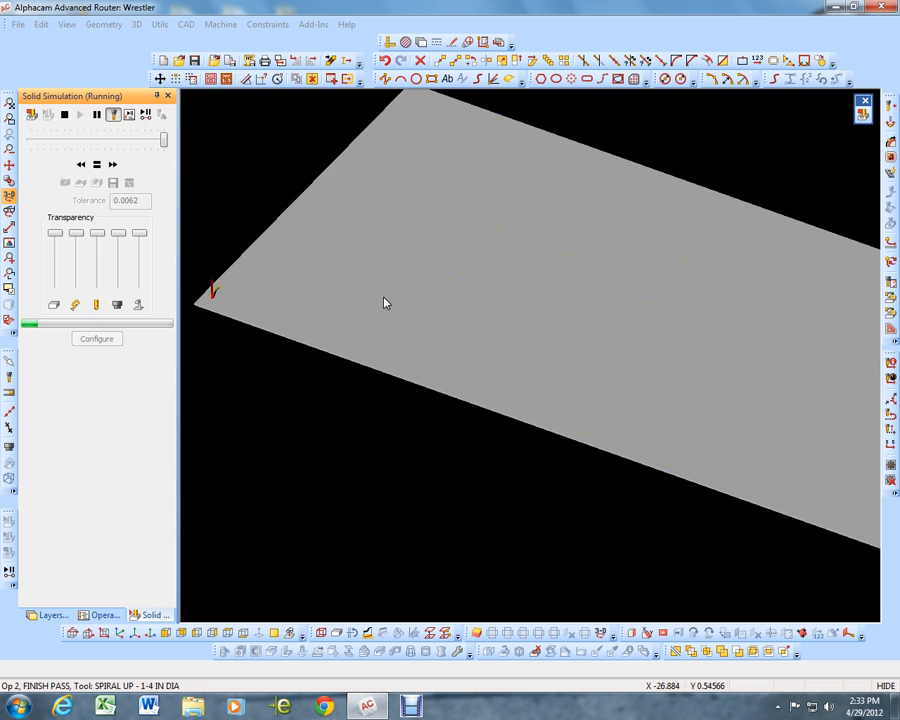
Examine the Op 2 body outline cuts in the solid simulation, both up close at the slot walls and across the whole sheet
scroll(378, 300, "down", 2)
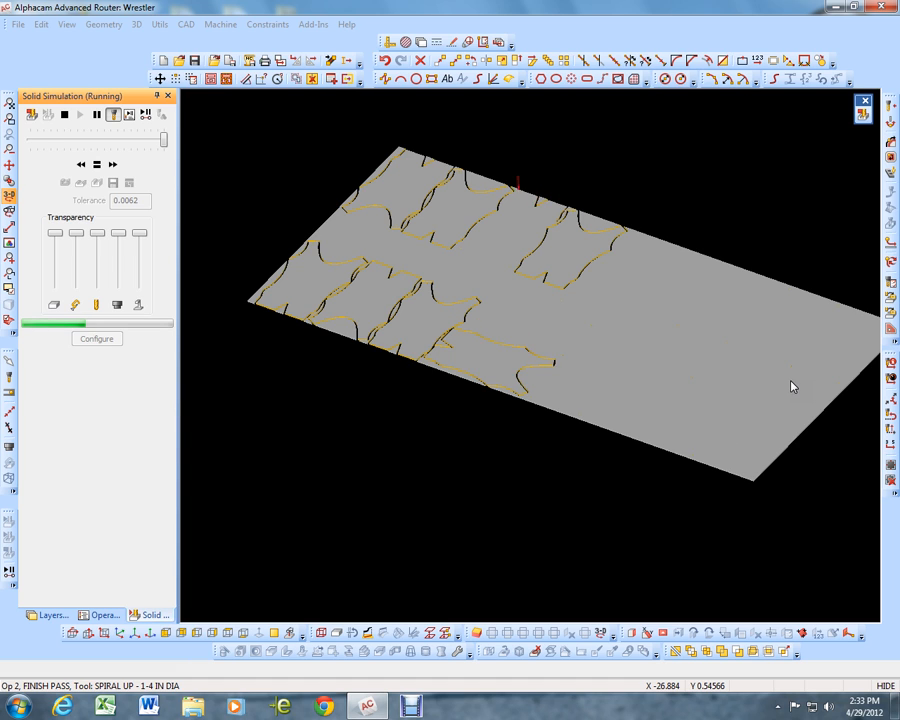
scroll(800, 386, "up", 4)
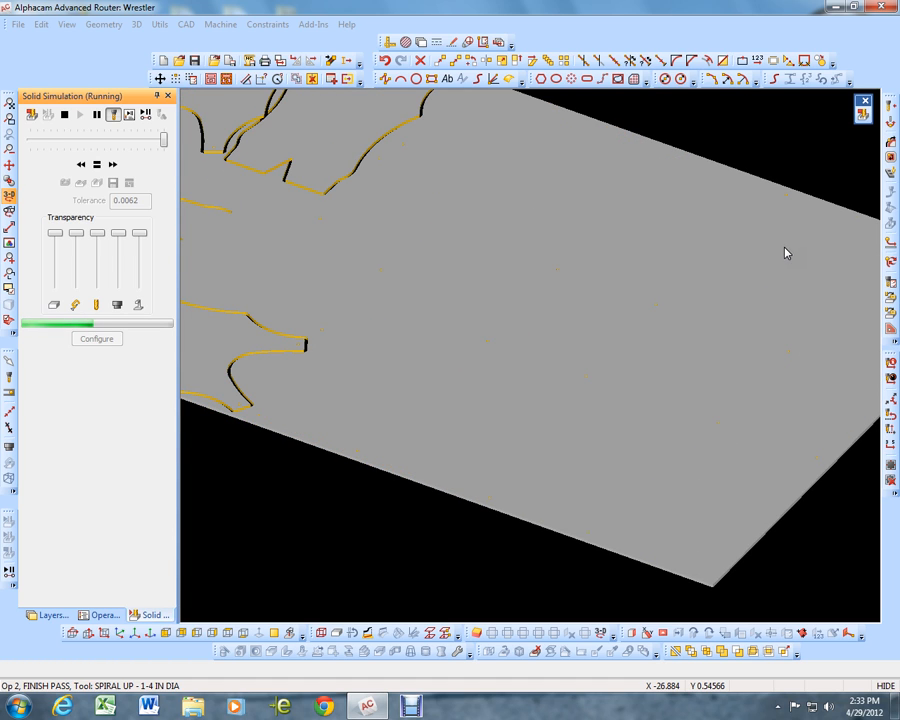
scroll(602, 407, "up", 4)
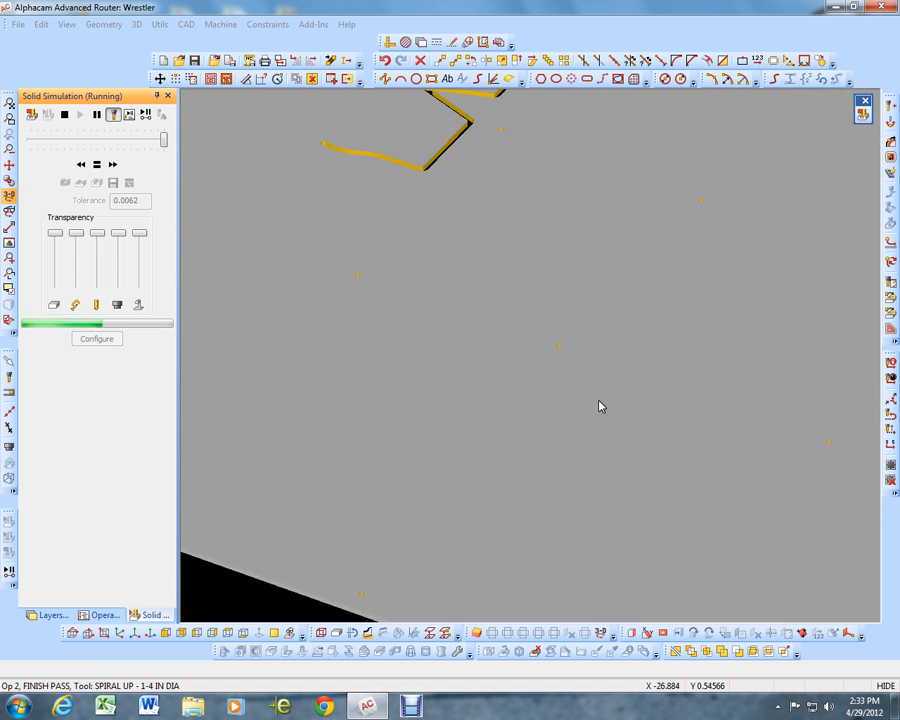
scroll(600, 406, "up", 6)
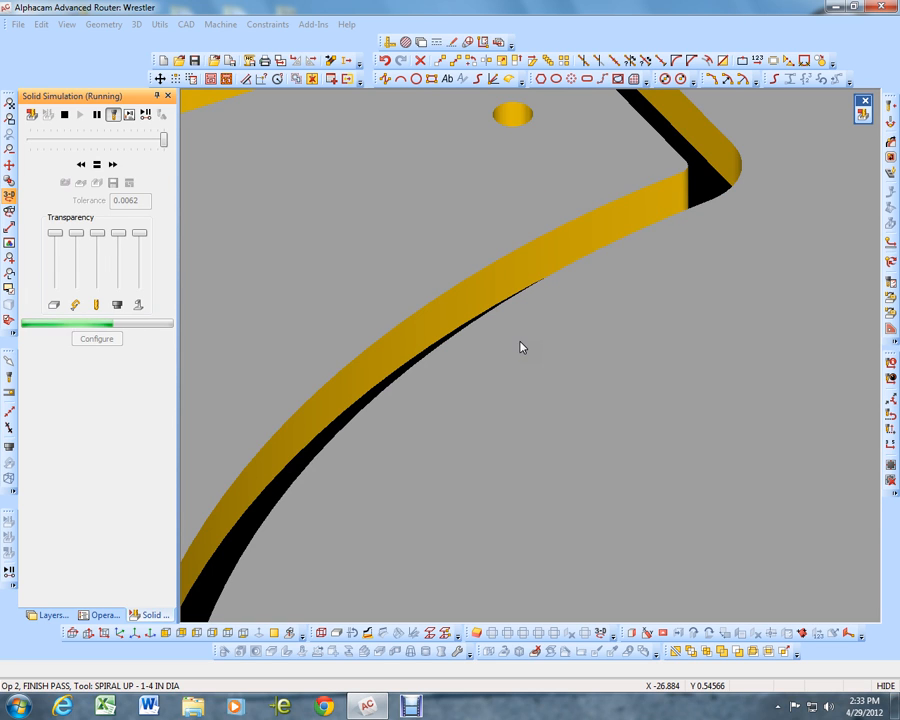
scroll(520, 347, "up", 2)
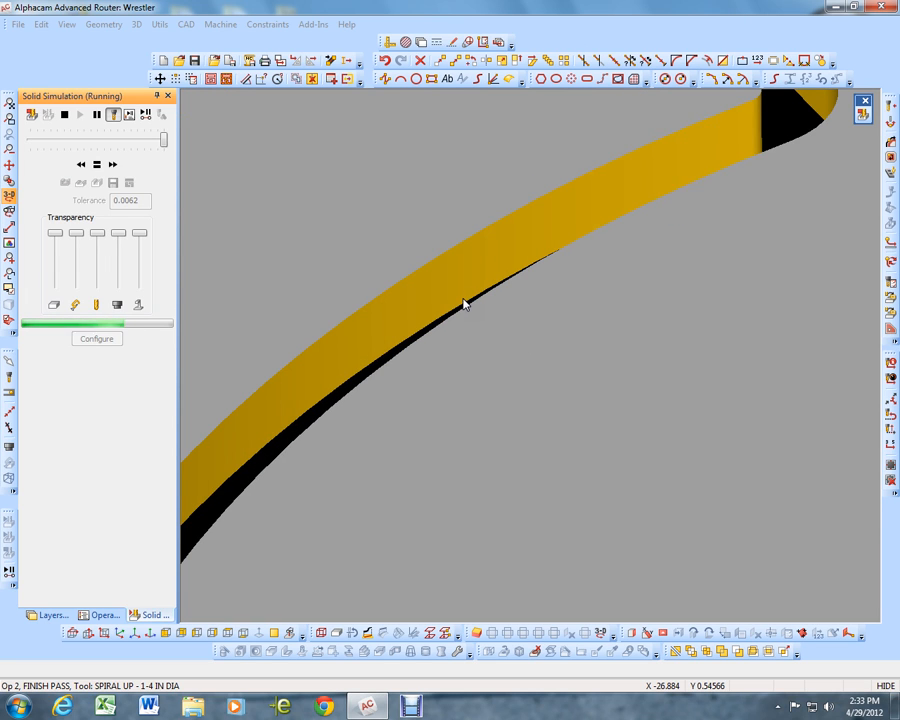
scroll(463, 305, "down", 6)
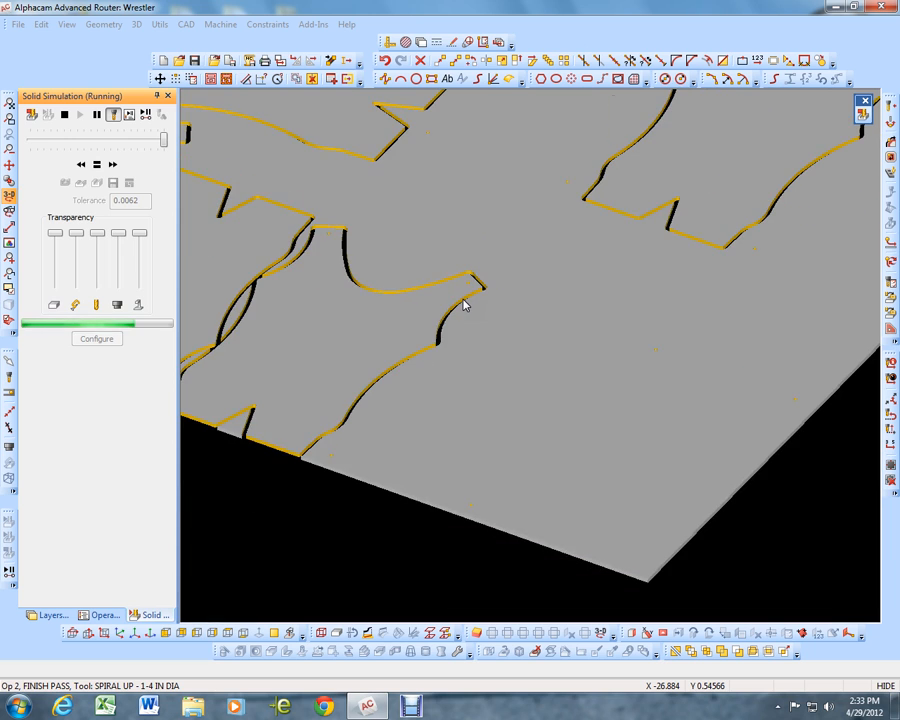
scroll(458, 298, "down", 1)
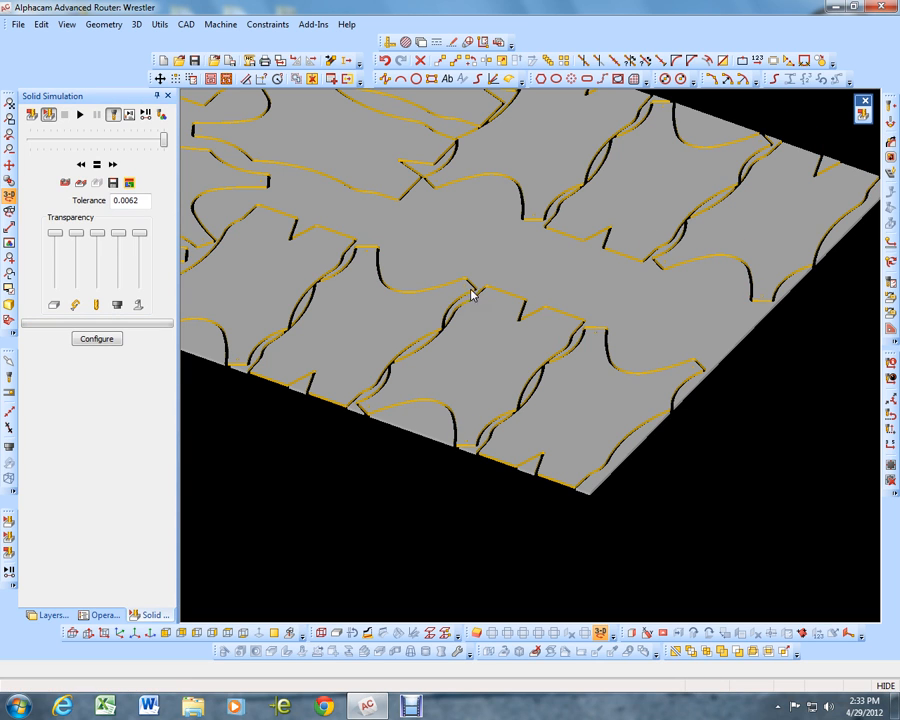
scroll(577, 326, "down", 5)
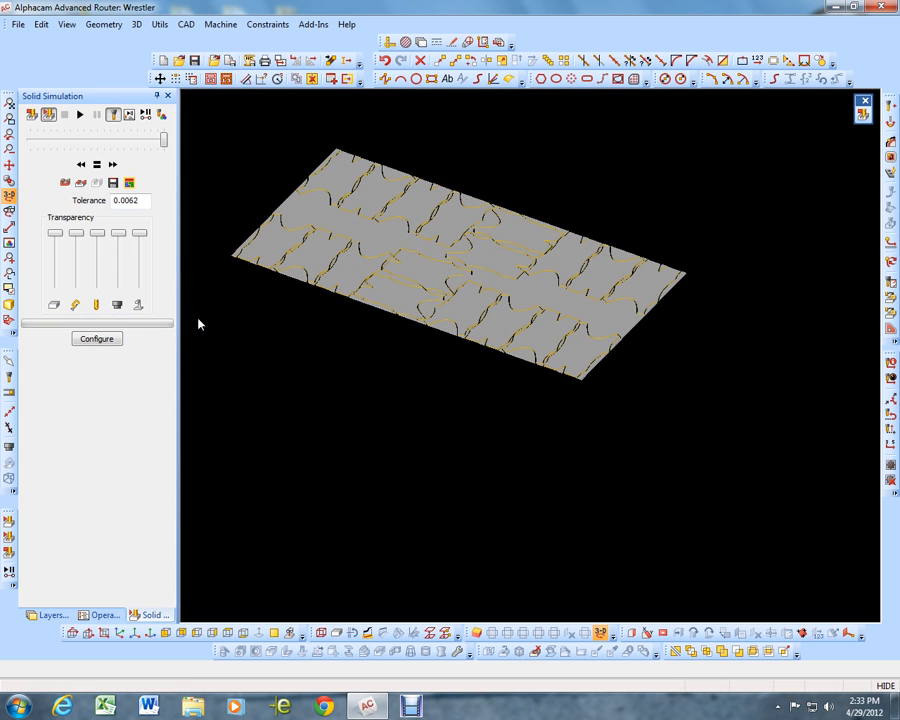
Close the solid simulation and undo the sheet's material definition in the flat 2D view
left_click(8, 555)
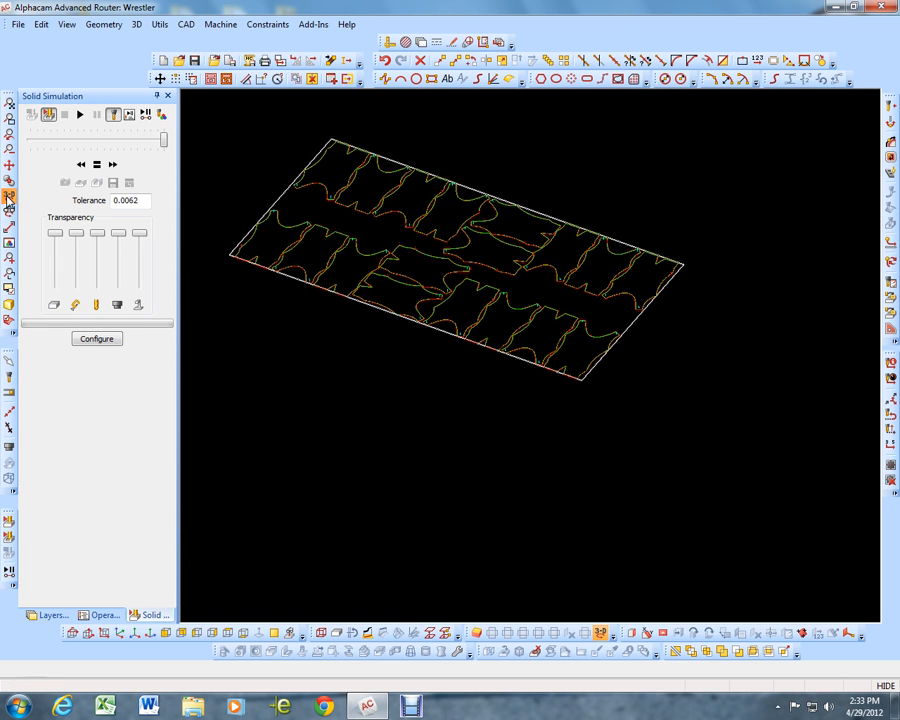
left_click(8, 197)
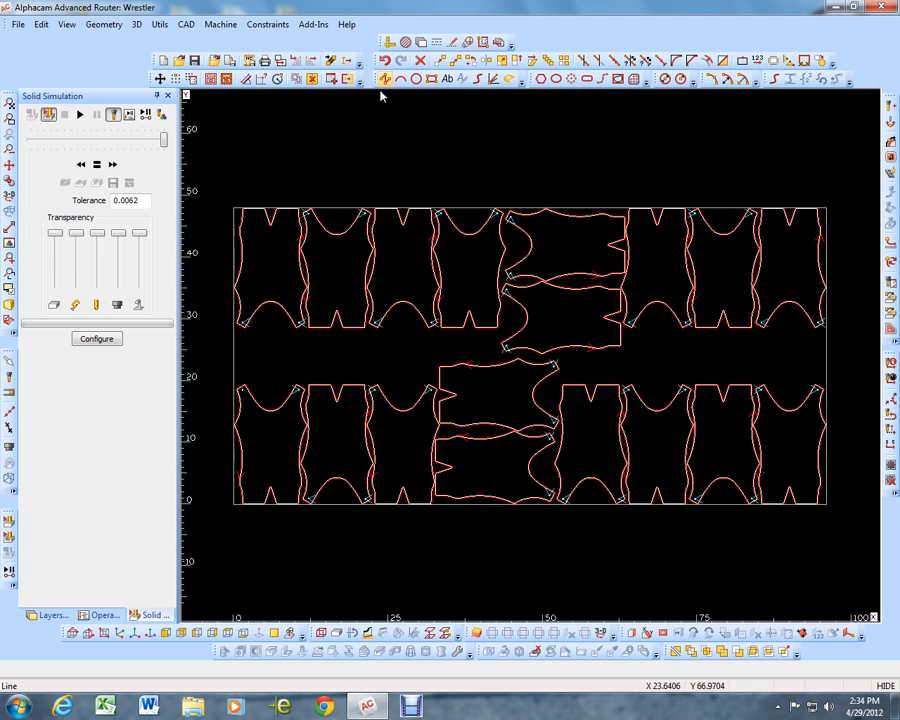
left_click(386, 62)
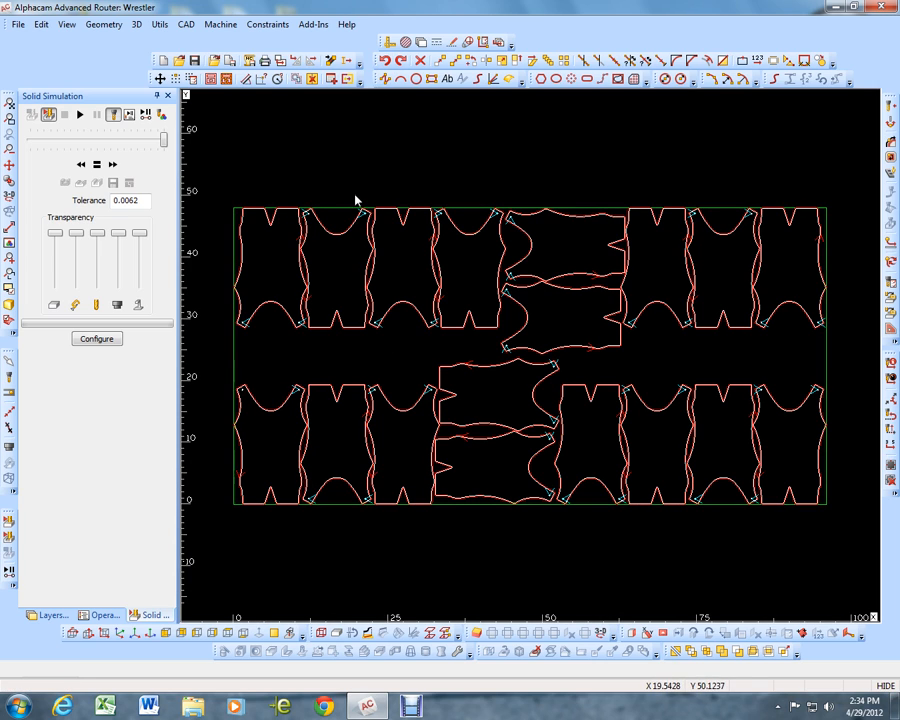